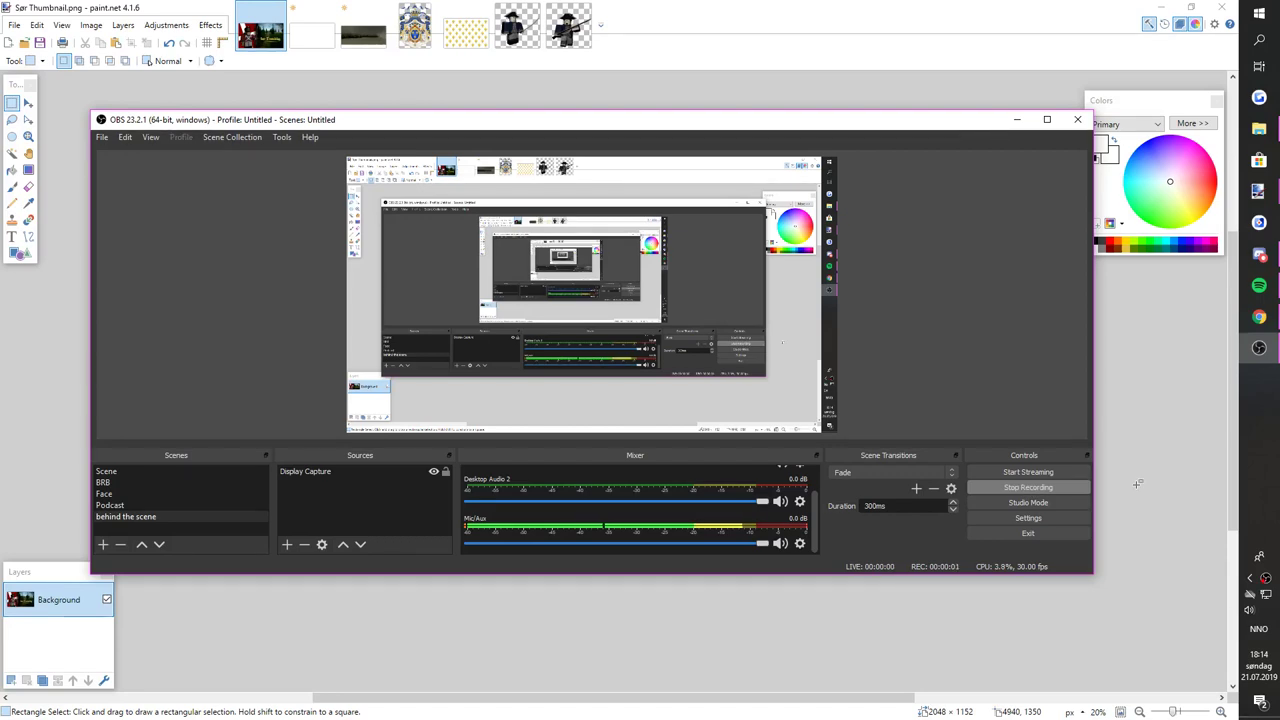
- Bring paint.net forward, zoom in on Sør Thumbnail.png, then switch to the blank 2048×1152 Untitled image
left_click(1137, 484)
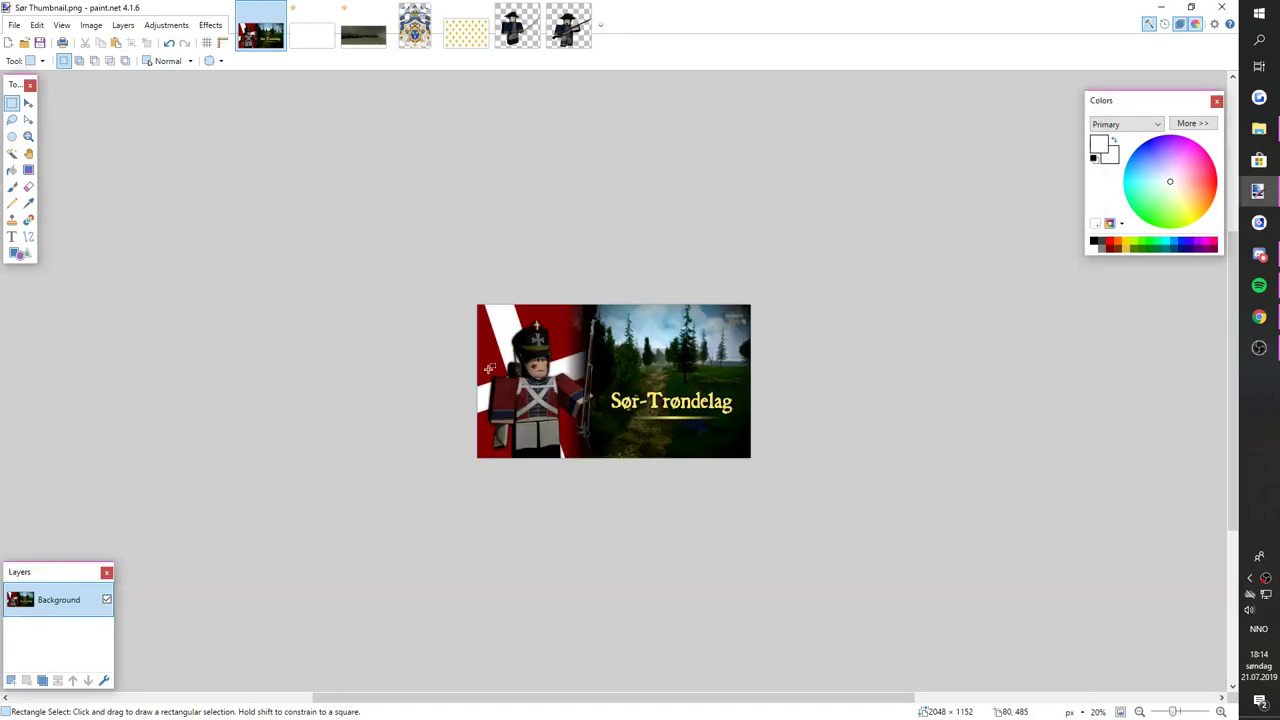
mouse_move(1171, 711)
left_mouse_down()
mouse_move(1195, 711)
mouse_move(1152, 711)
mouse_move(1175, 713)
left_mouse_up()
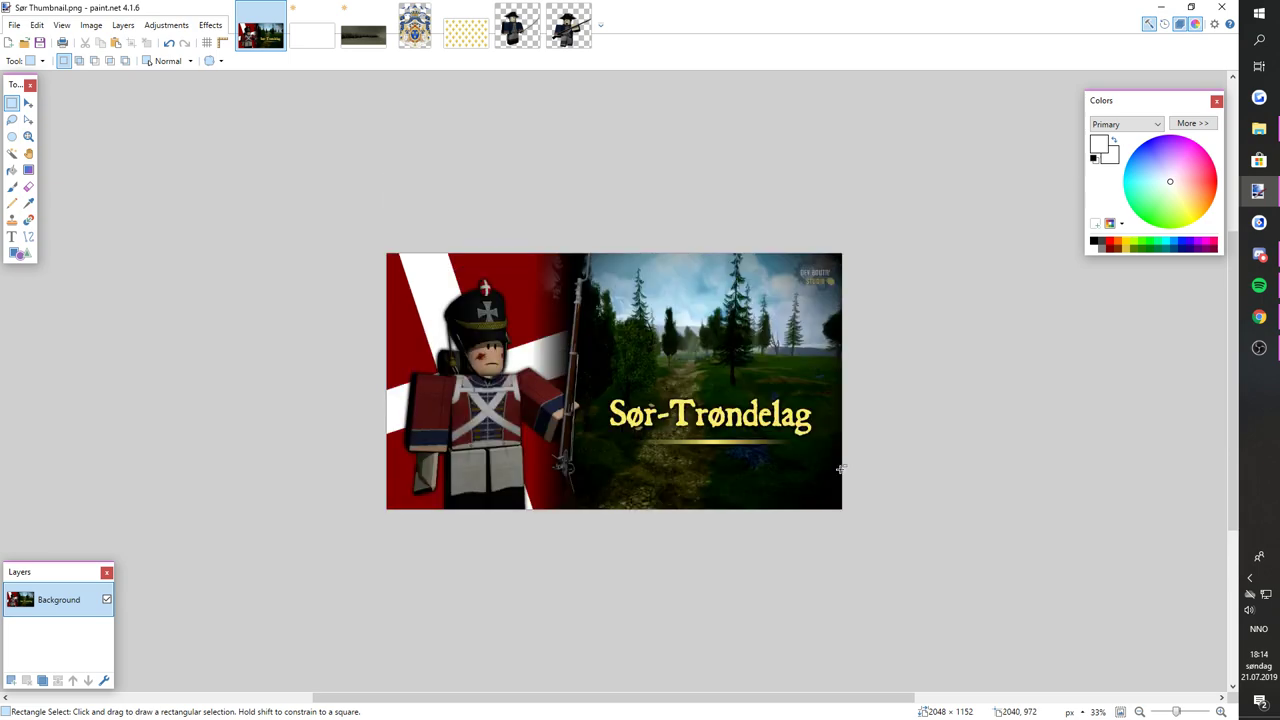
left_click_drag(1176, 712, 1179, 714)
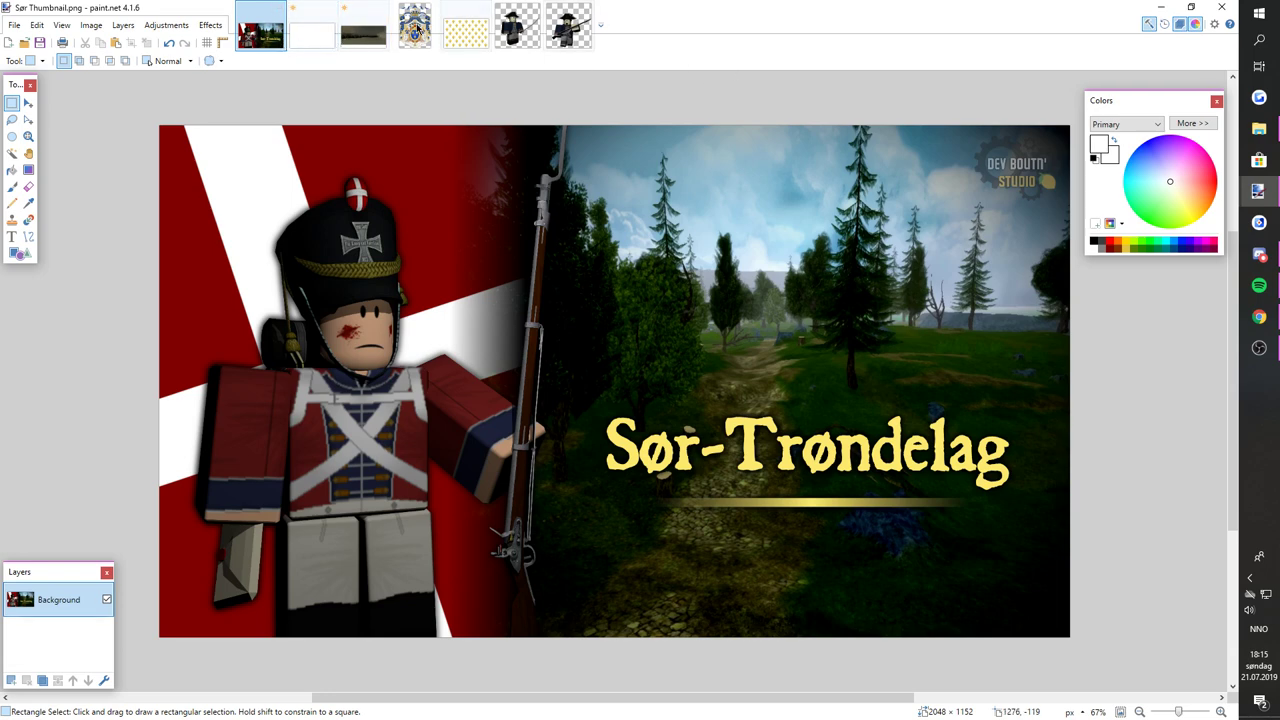
left_click(312, 30)
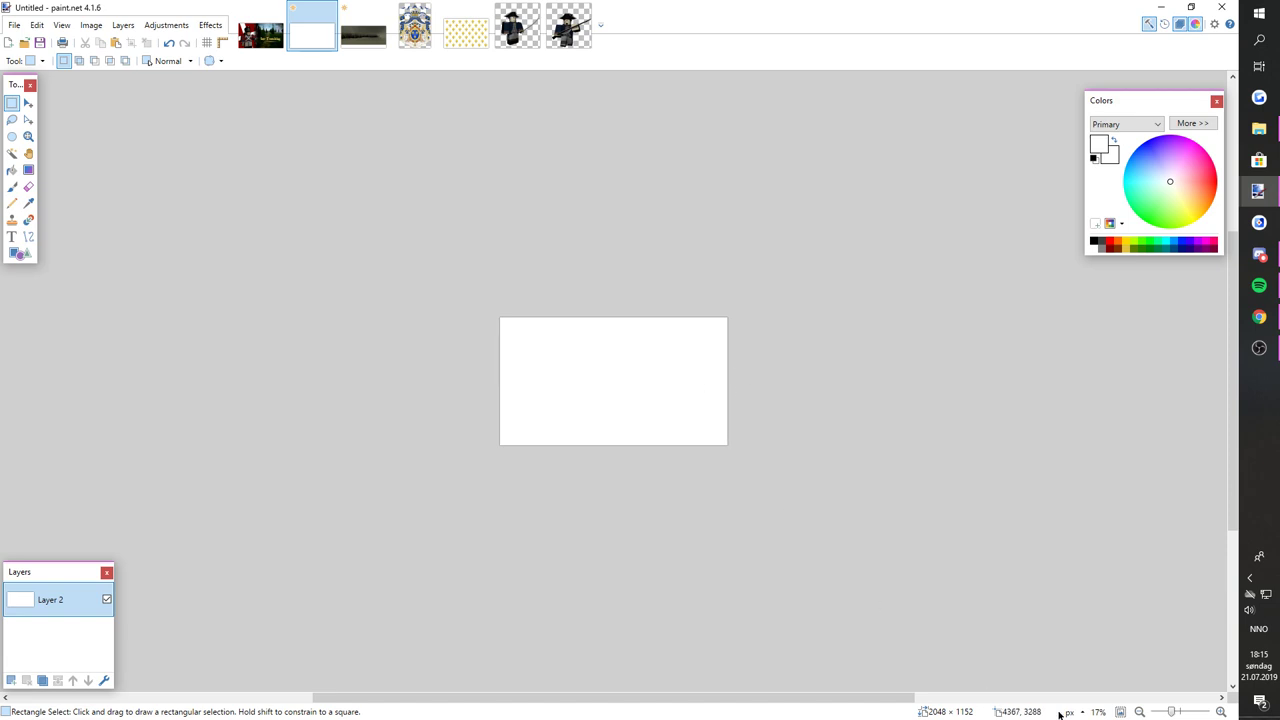
- Select the whole Untitled canvas and open the Bilder pictures folder in File Explorer over it
left_click_drag(1184, 710, 1176, 713)
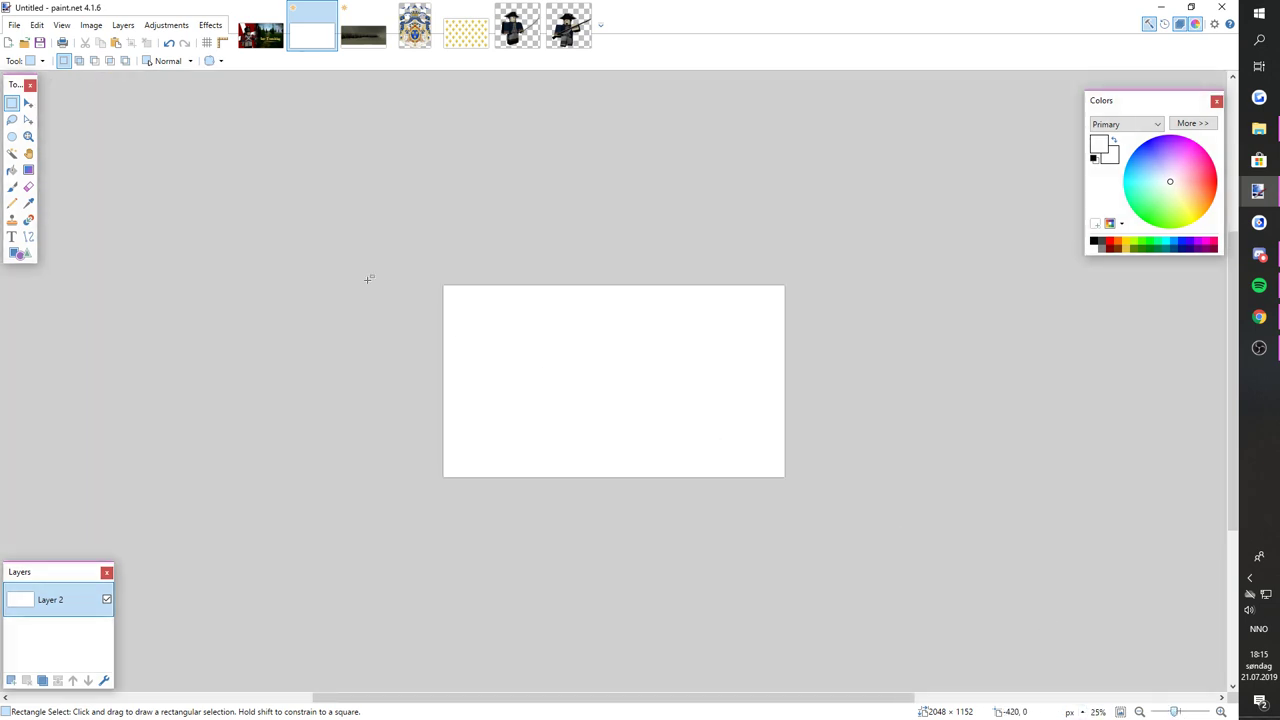
key("ctrl+a")
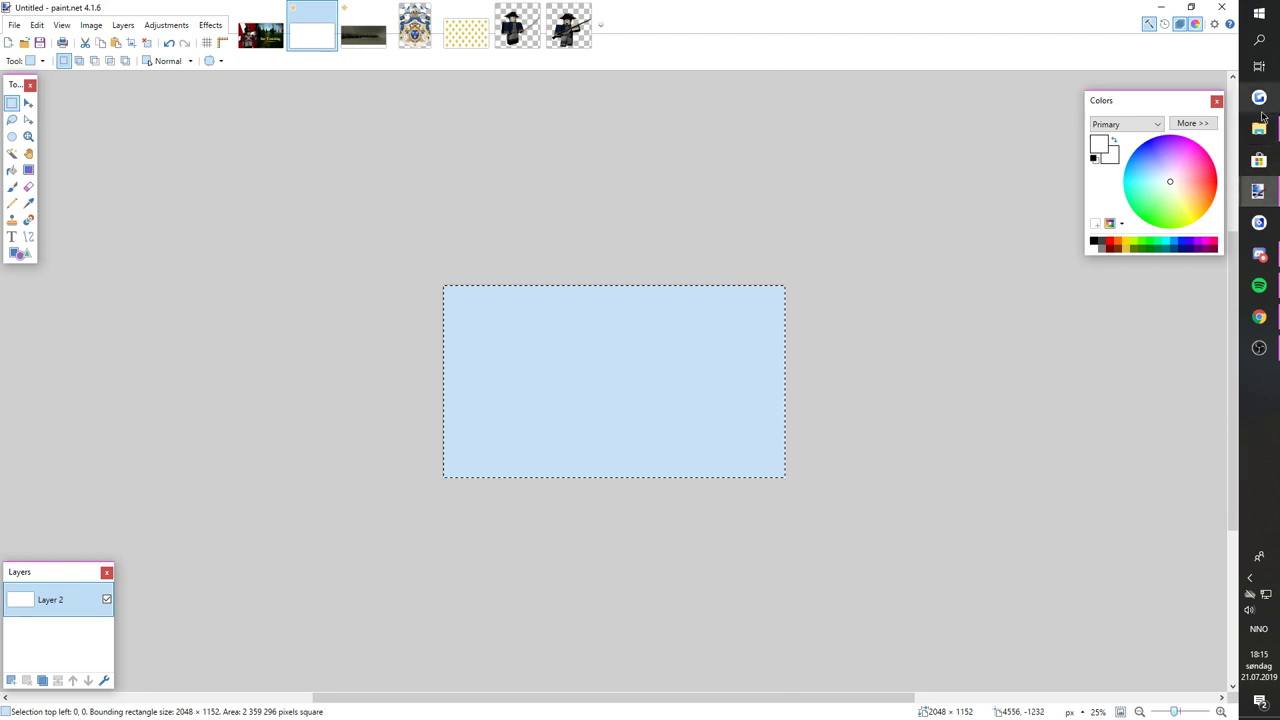
mouse_move(1259, 130)
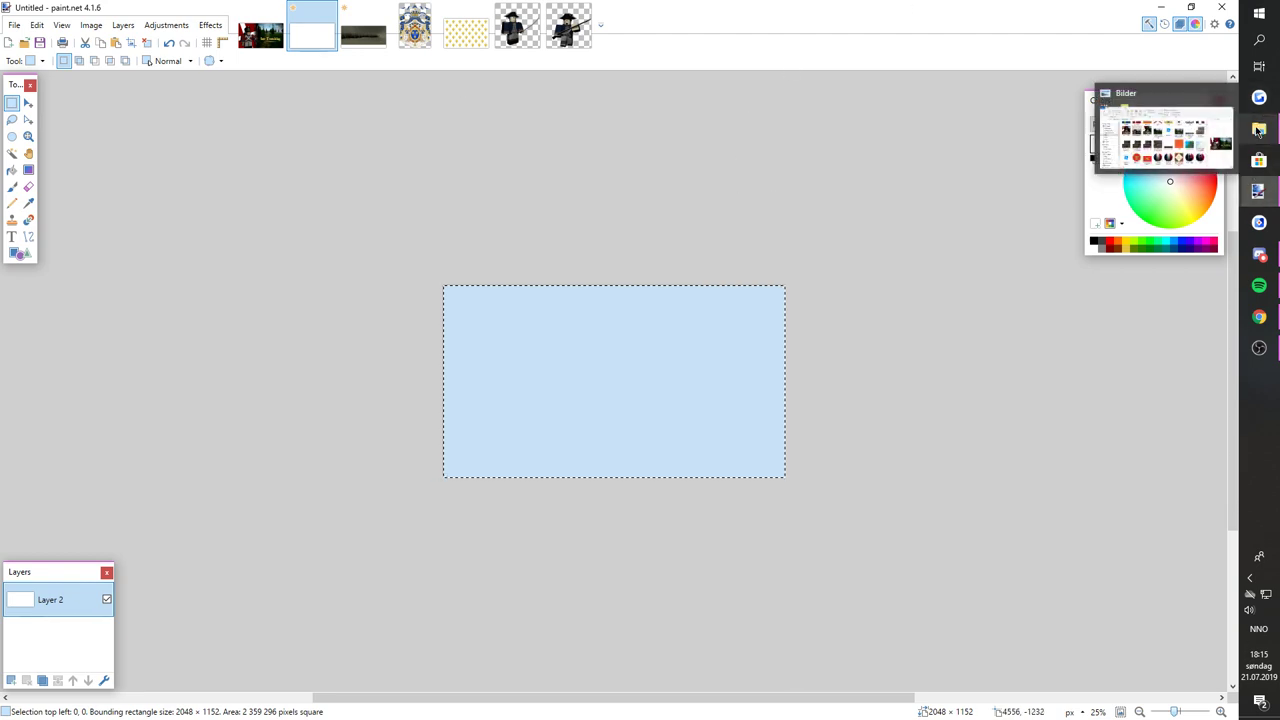
left_click(852, 309)
left_click(1260, 128)
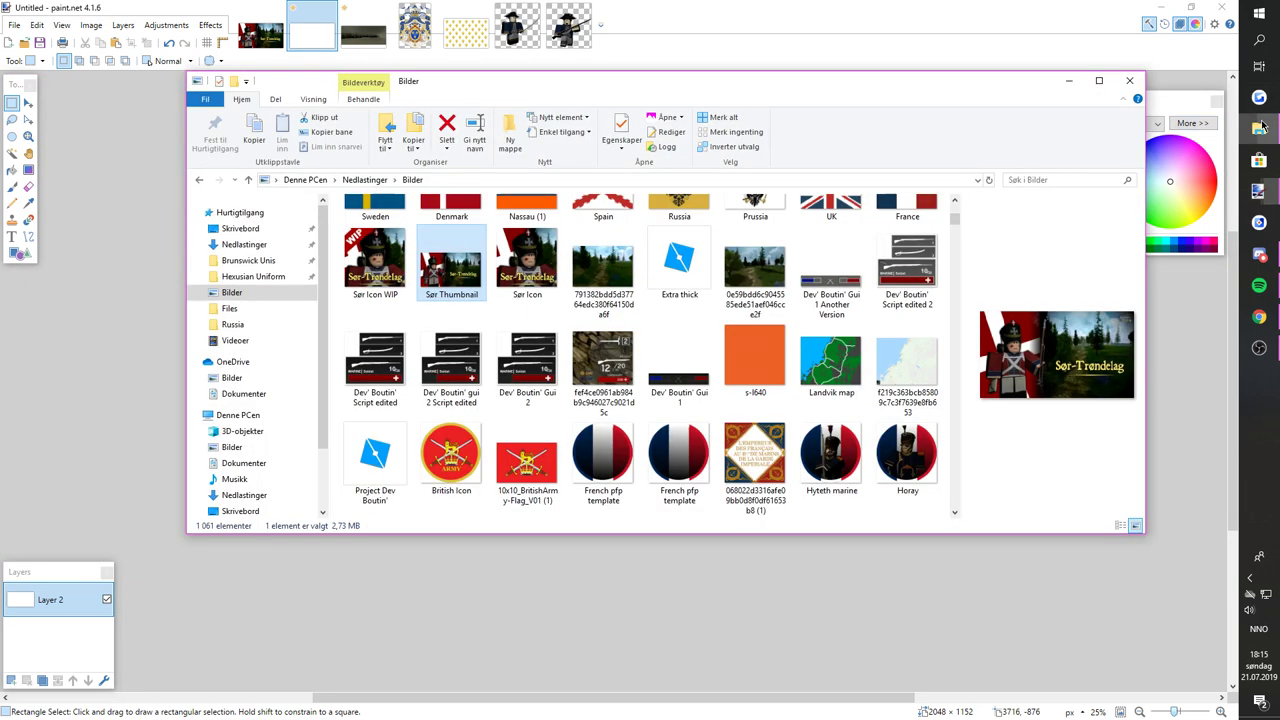
left_click_drag(780, 84, 820, 189)
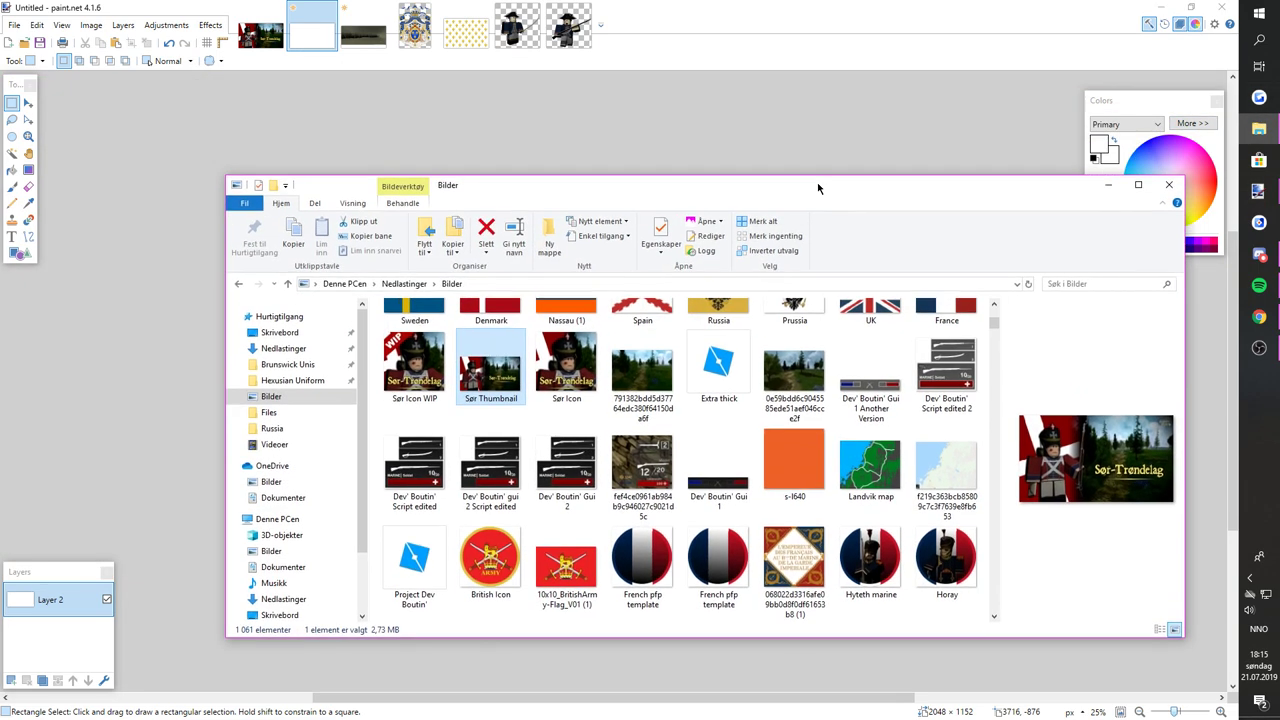
- Open Sør Icon from Bilder and replace its Background with a white-filled Layer 2
left_click_drag(540, 372, 112, 404)
left_click(611, 366)
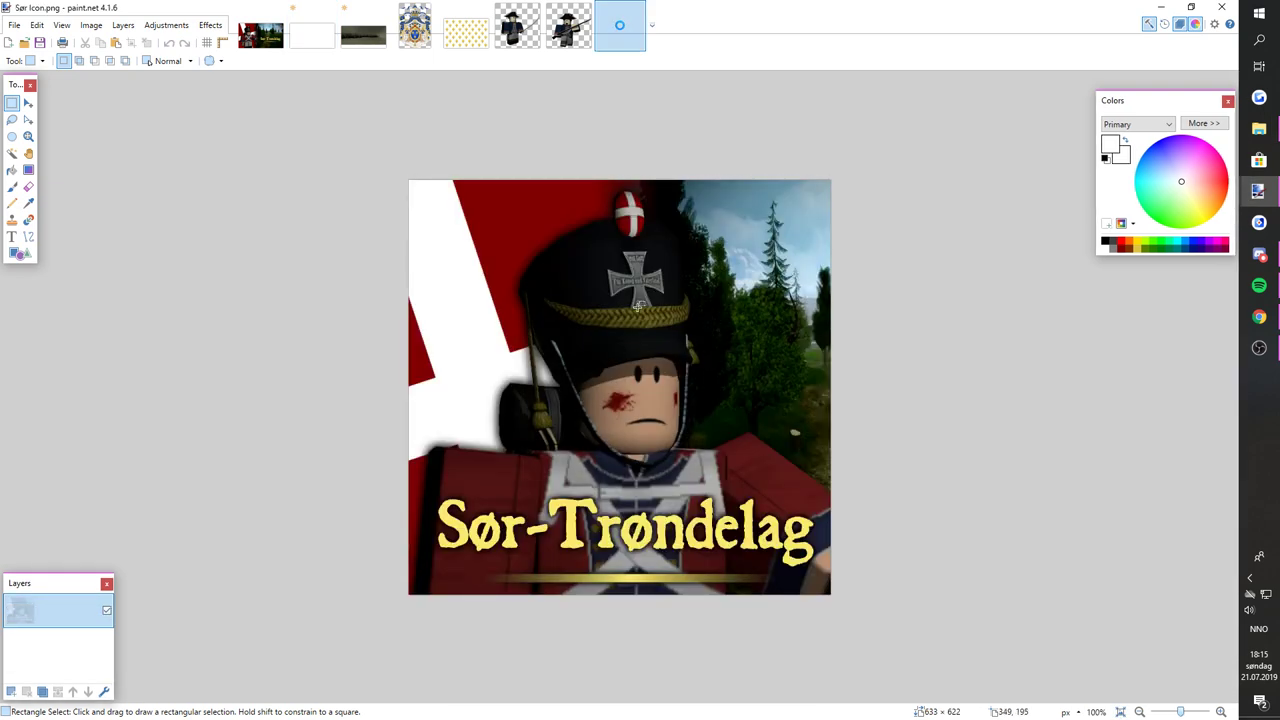
left_click_drag(322, 93, 1170, 609)
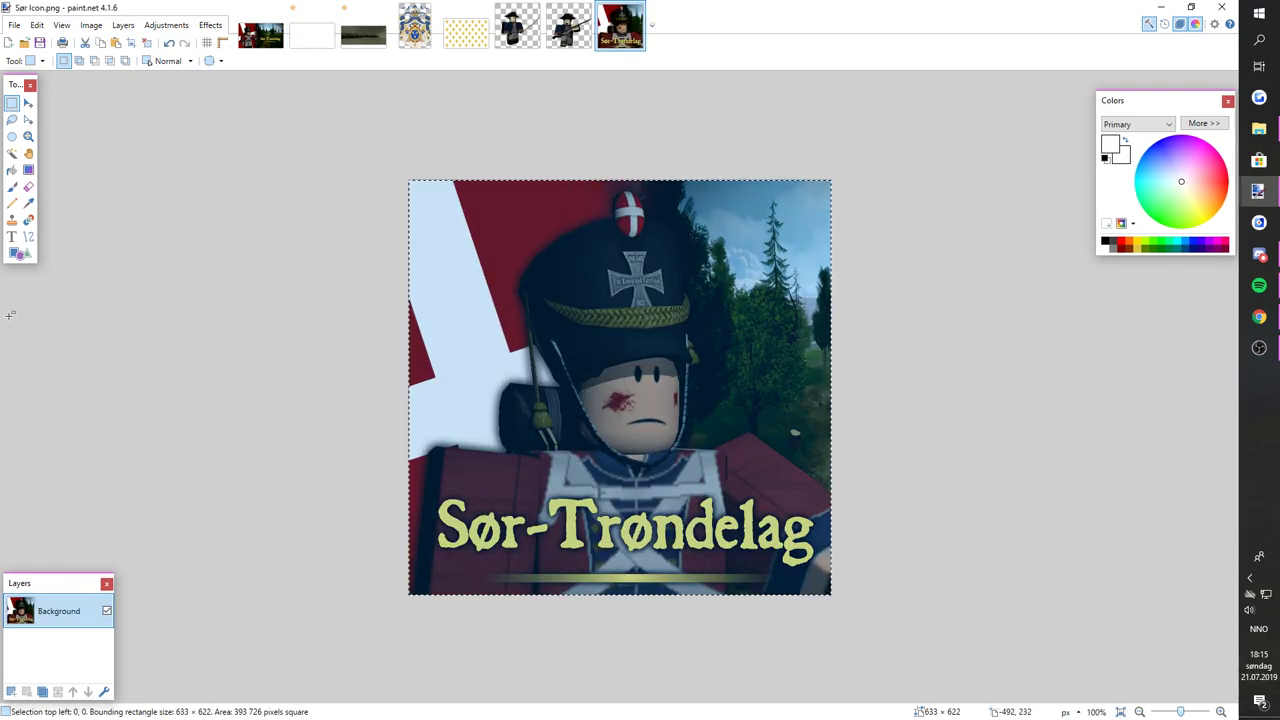
left_click(10, 692)
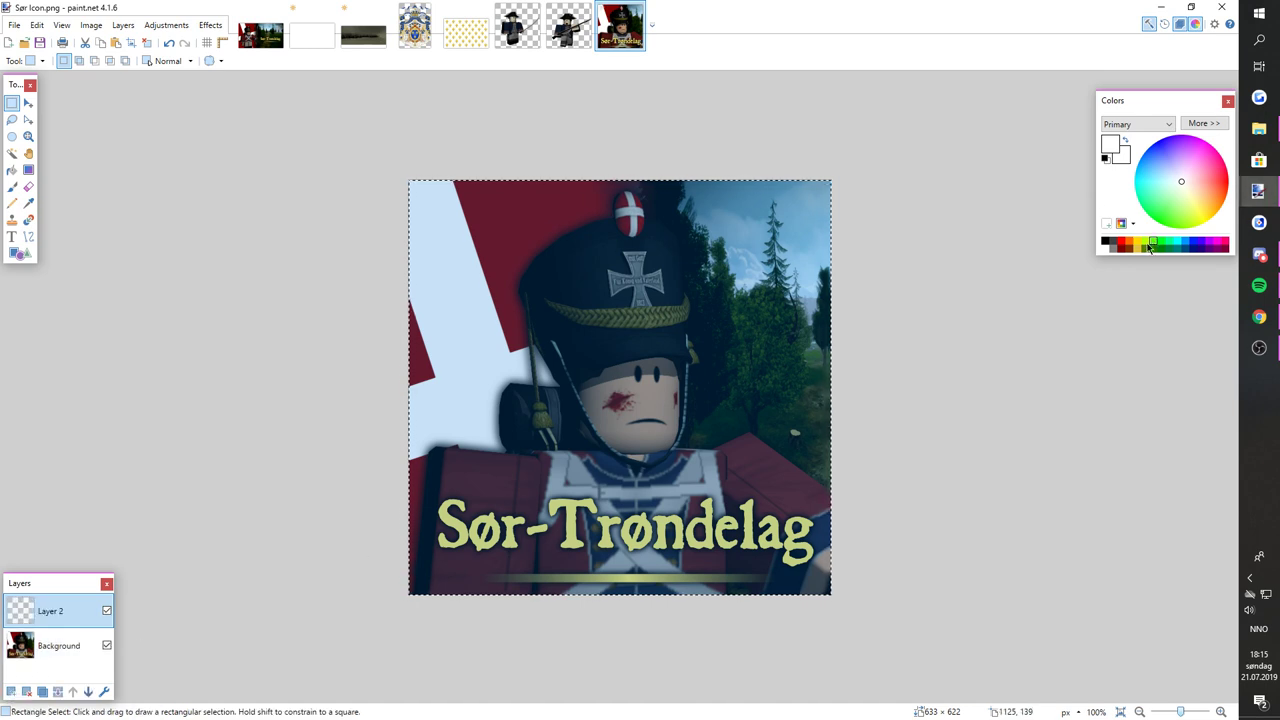
left_click(10, 172)
left_click(716, 392)
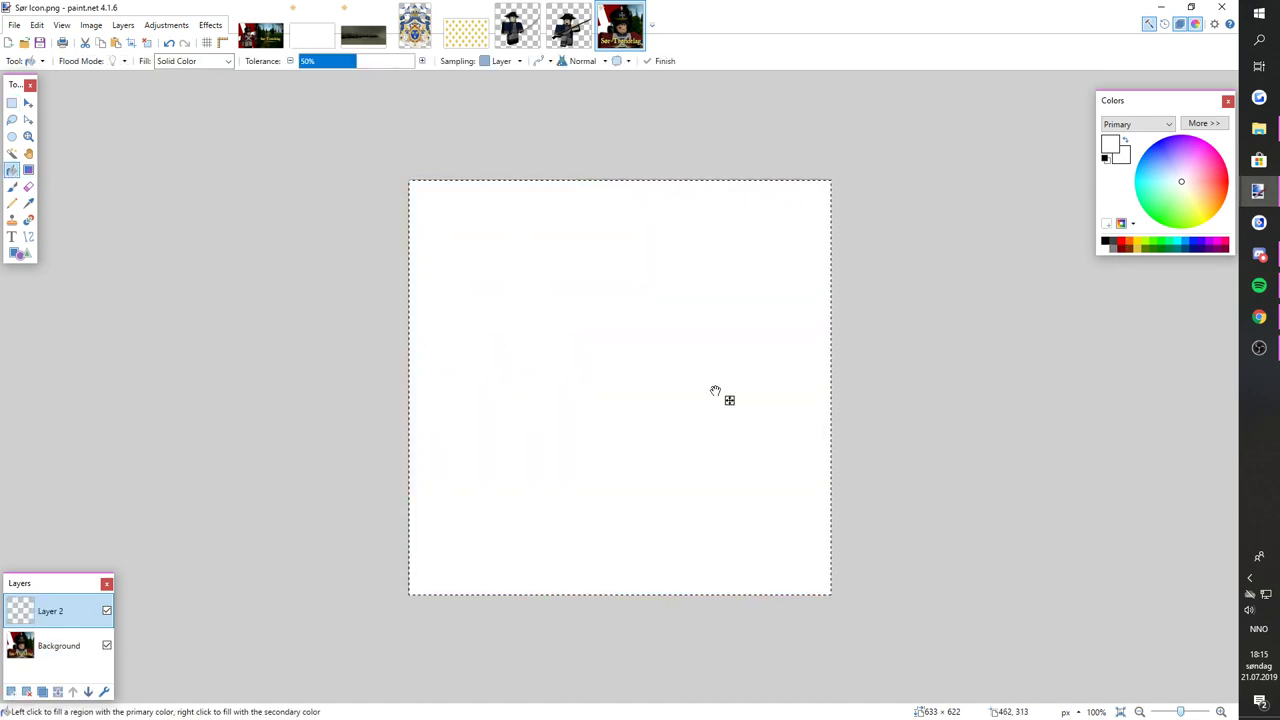
left_click(58, 645)
key("ctrl+shift+Delete")
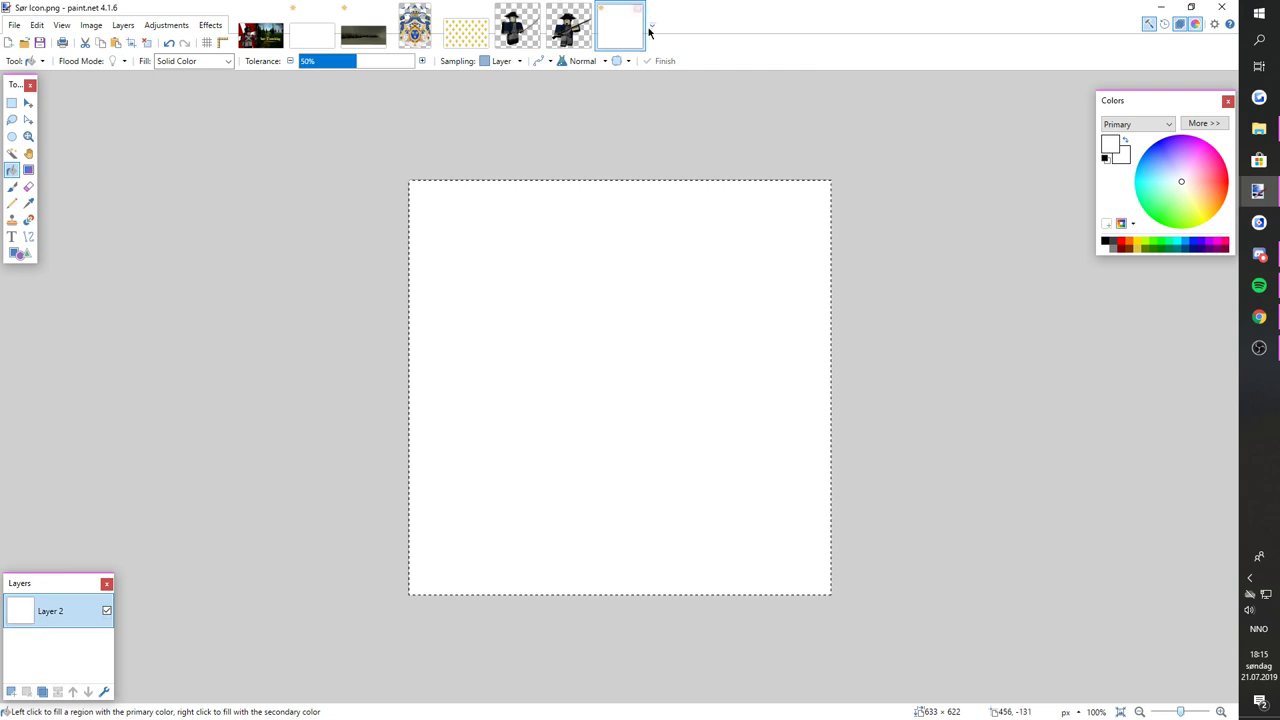
- Set the Untitled view to 33% and move the Sør Icon tab beside it
left_click(312, 35)
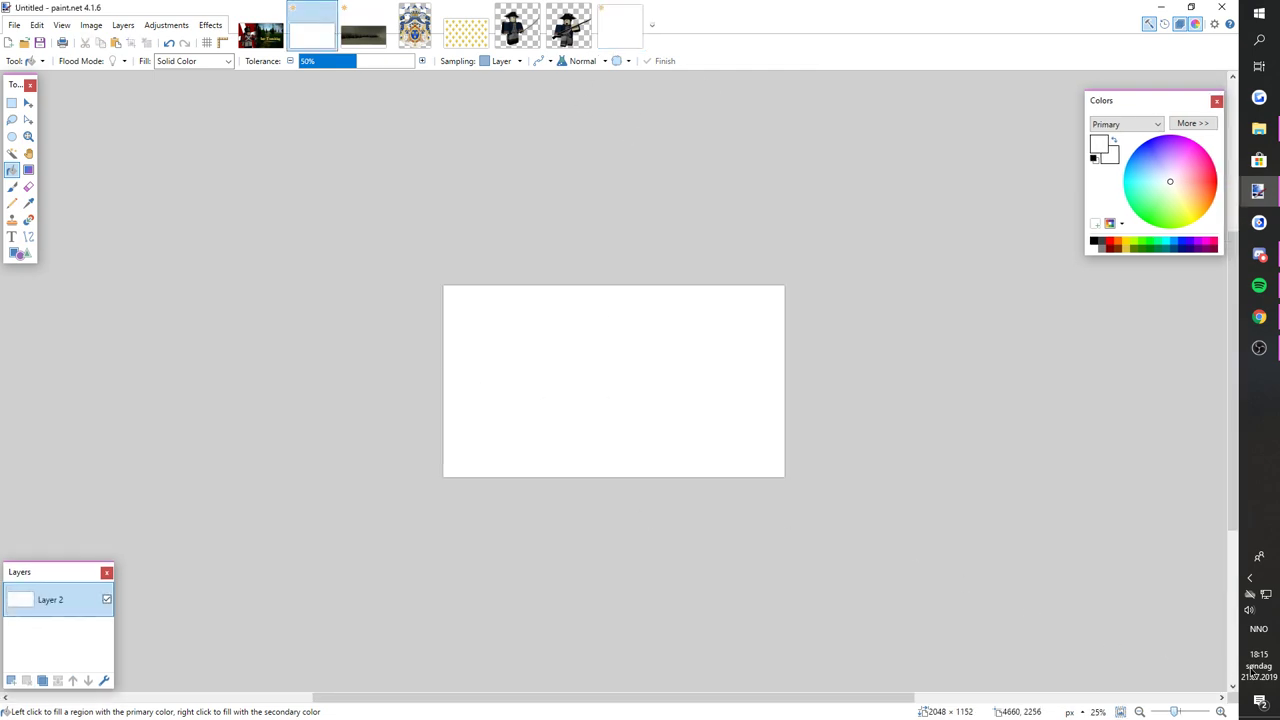
mouse_move(1185, 712)
left_mouse_down()
mouse_move(1205, 712)
mouse_move(1180, 712)
left_mouse_up()
left_click_drag(620, 27, 372, 27)
left_click(314, 34)
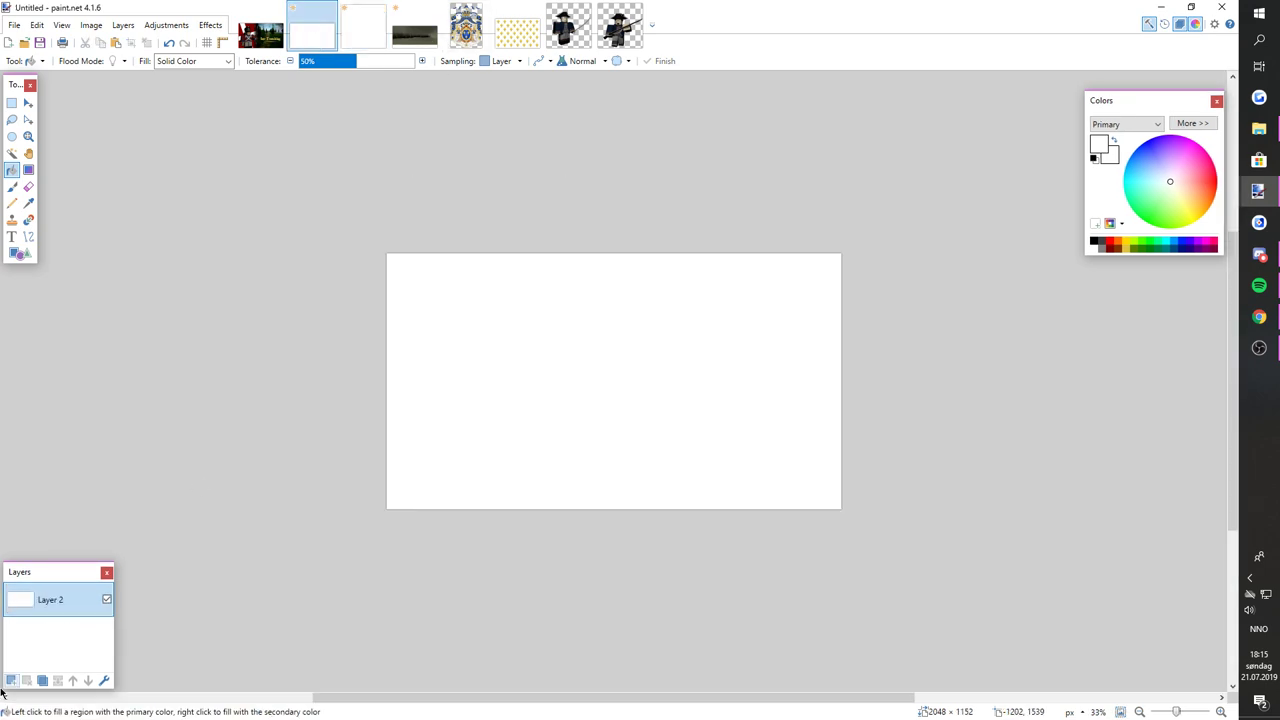
- Paste the dark forest landscape onto a new layer, enlarge it to cover the canvas, shift it left
left_click(12, 679)
left_click(415, 30)
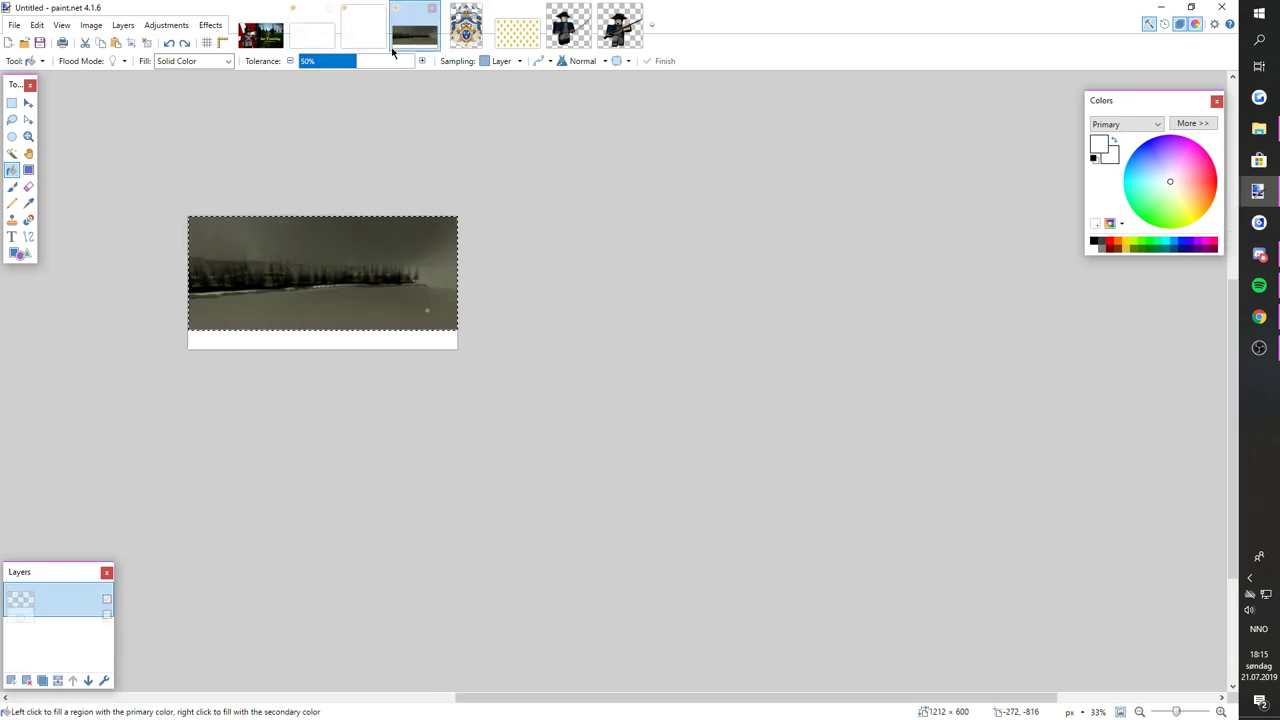
left_click(12, 103)
key("ctrl+c")
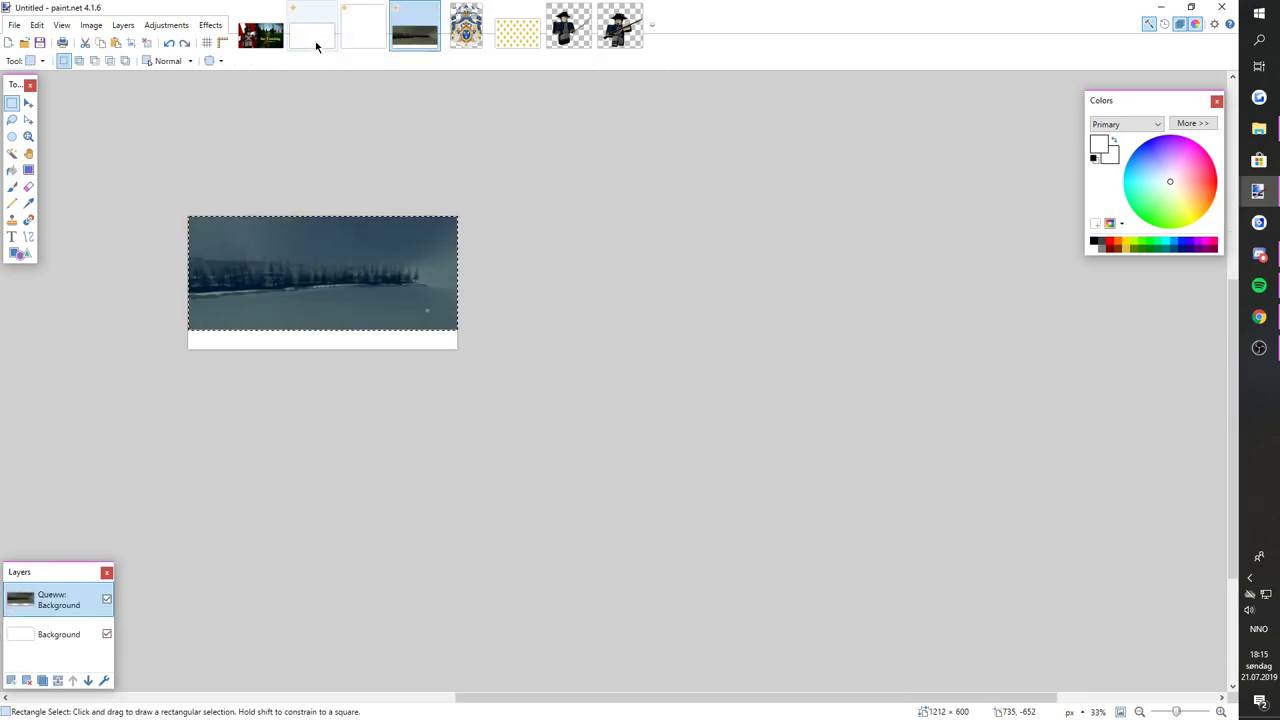
left_click(312, 34)
key("ctrl+v")
left_click_drag(656, 367, 1014, 518)
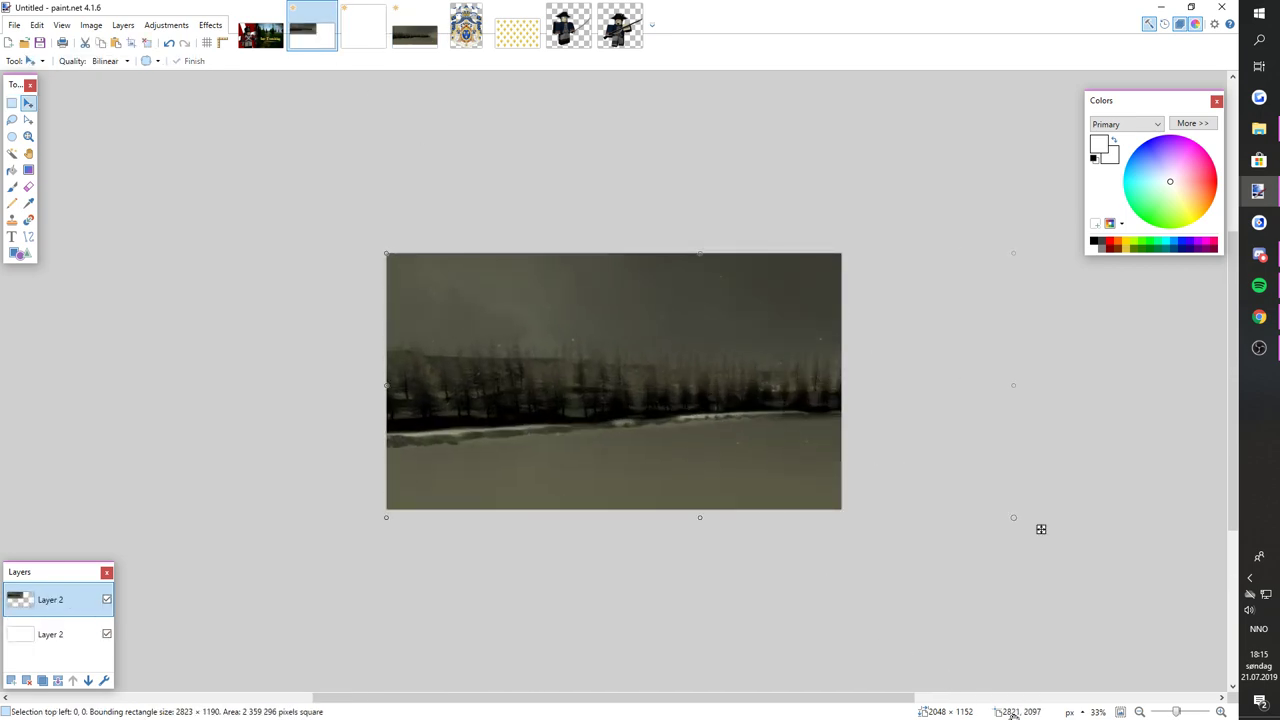
left_click_drag(823, 437, 717, 436)
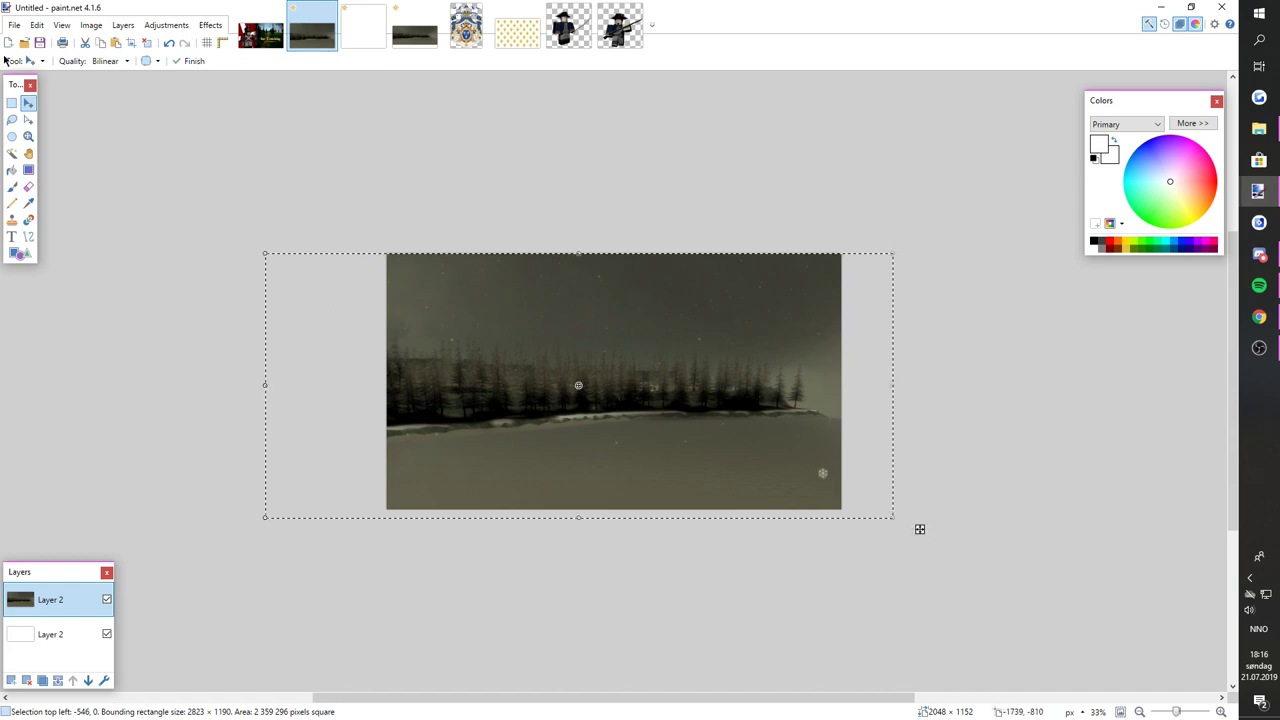
left_click(13, 103)
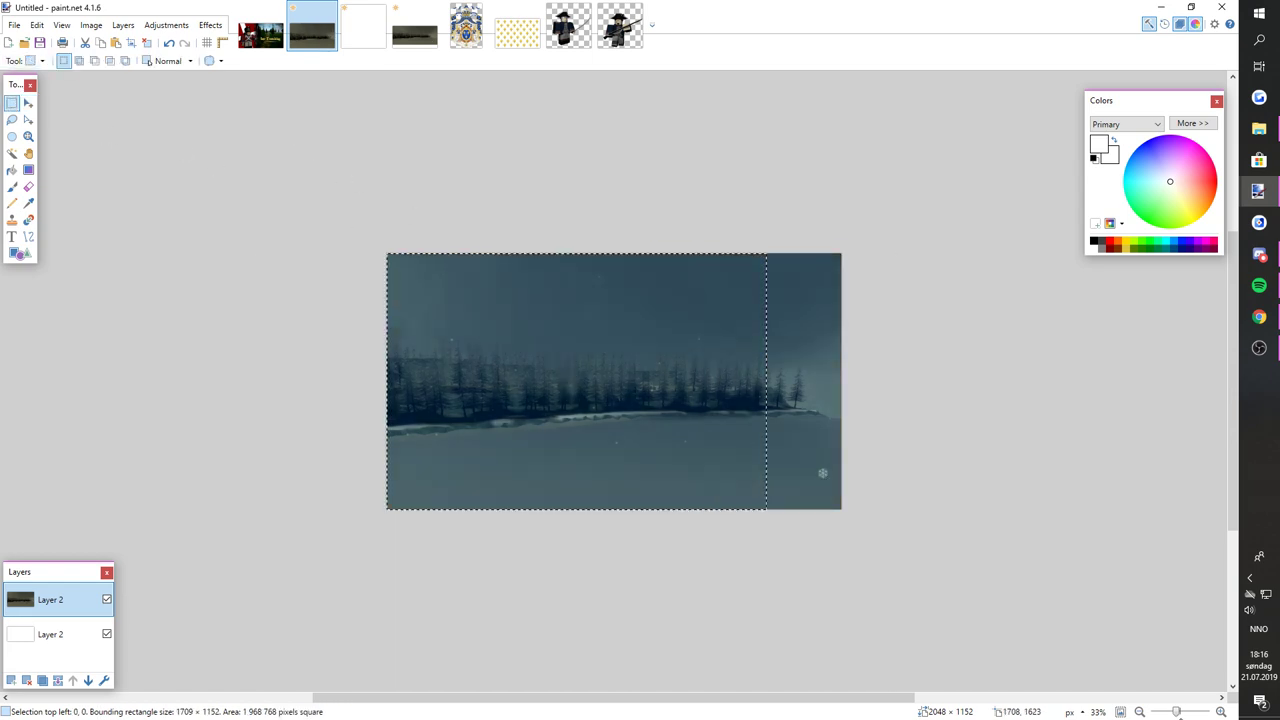
key("ctrl+d")
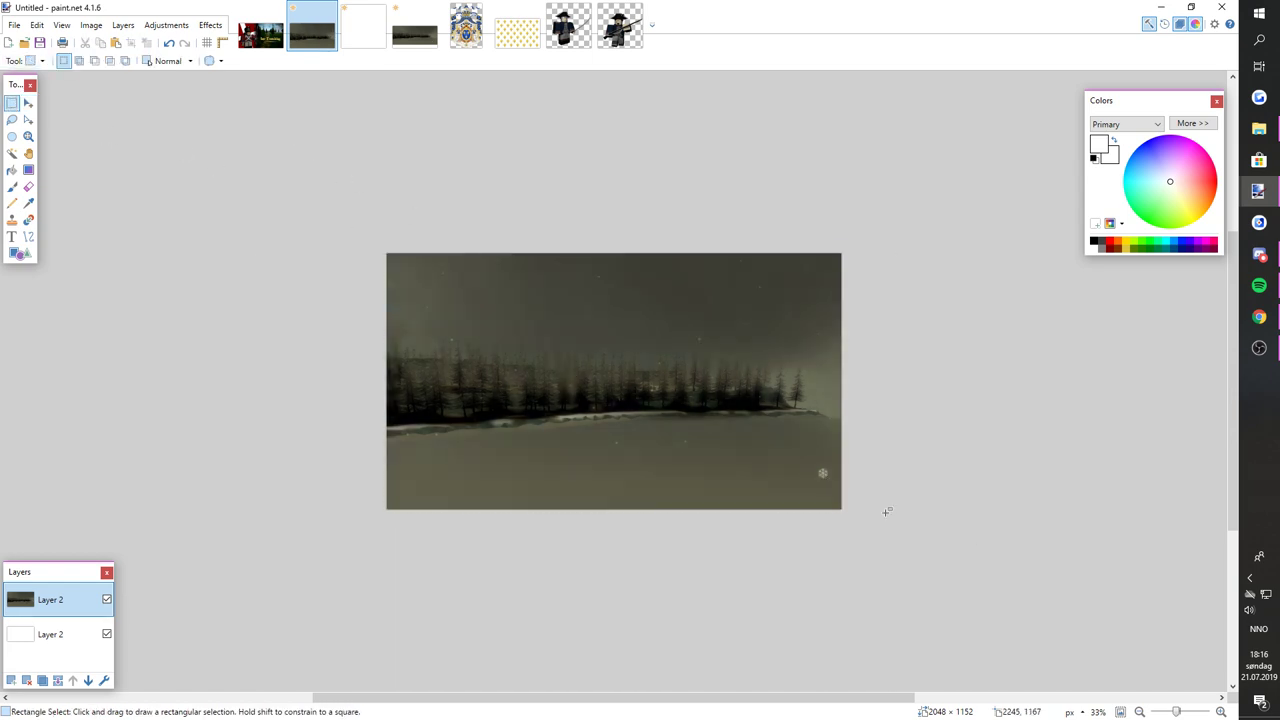
- Look through the coat of arms, fleur-de-lis, Sør Icon and soldier images, then return to the forest
left_click(465, 28)
left_click(517, 30)
left_click(371, 34)
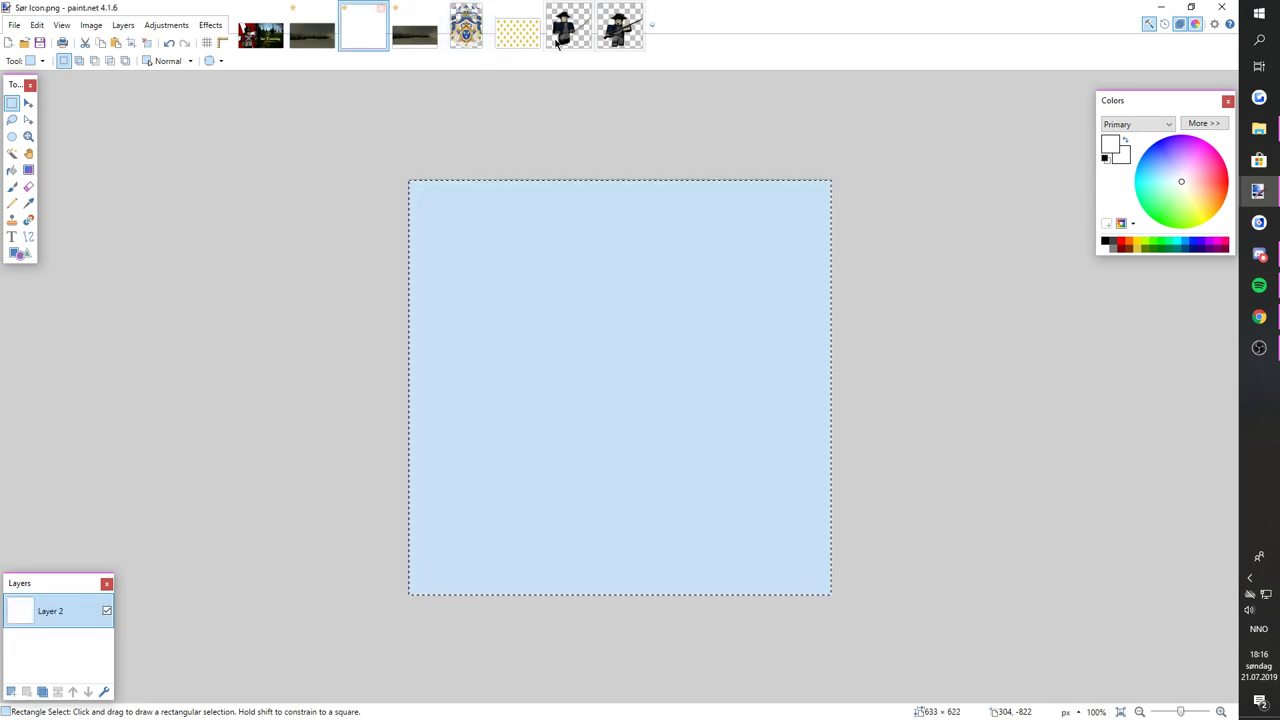
left_click(568, 30)
left_click(617, 40)
left_click(564, 40)
left_click(617, 40)
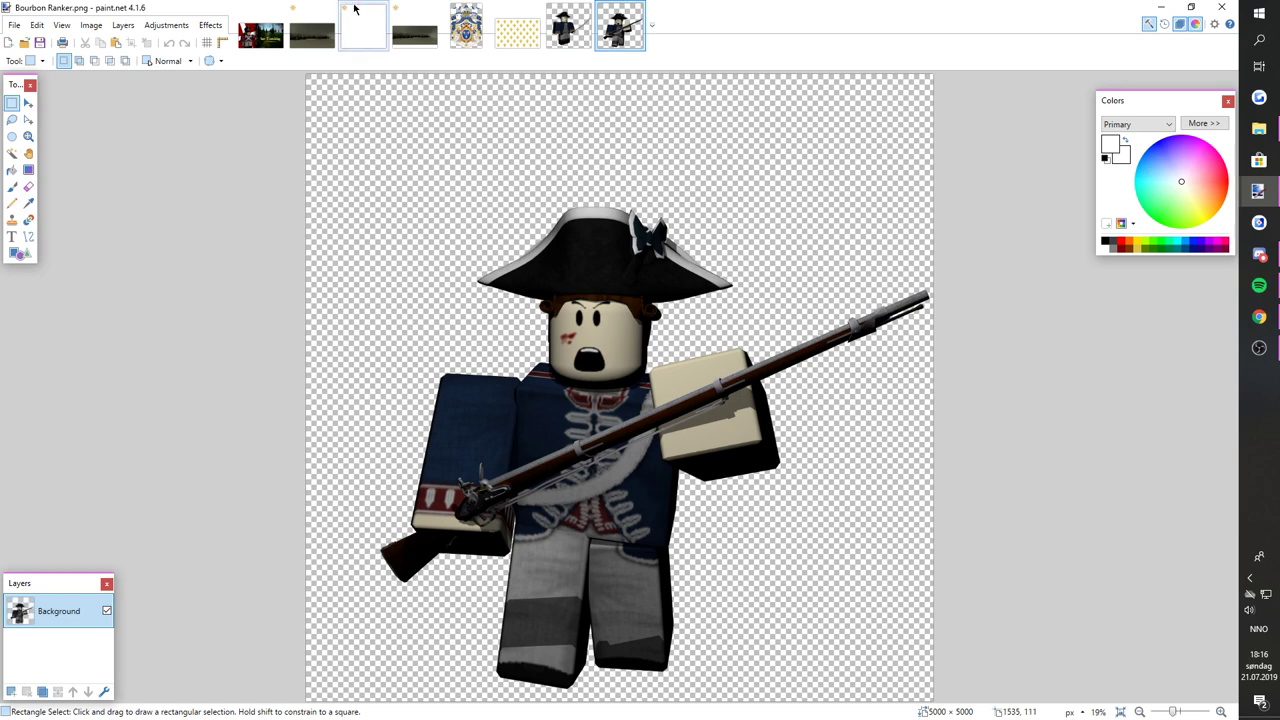
left_click(324, 31)
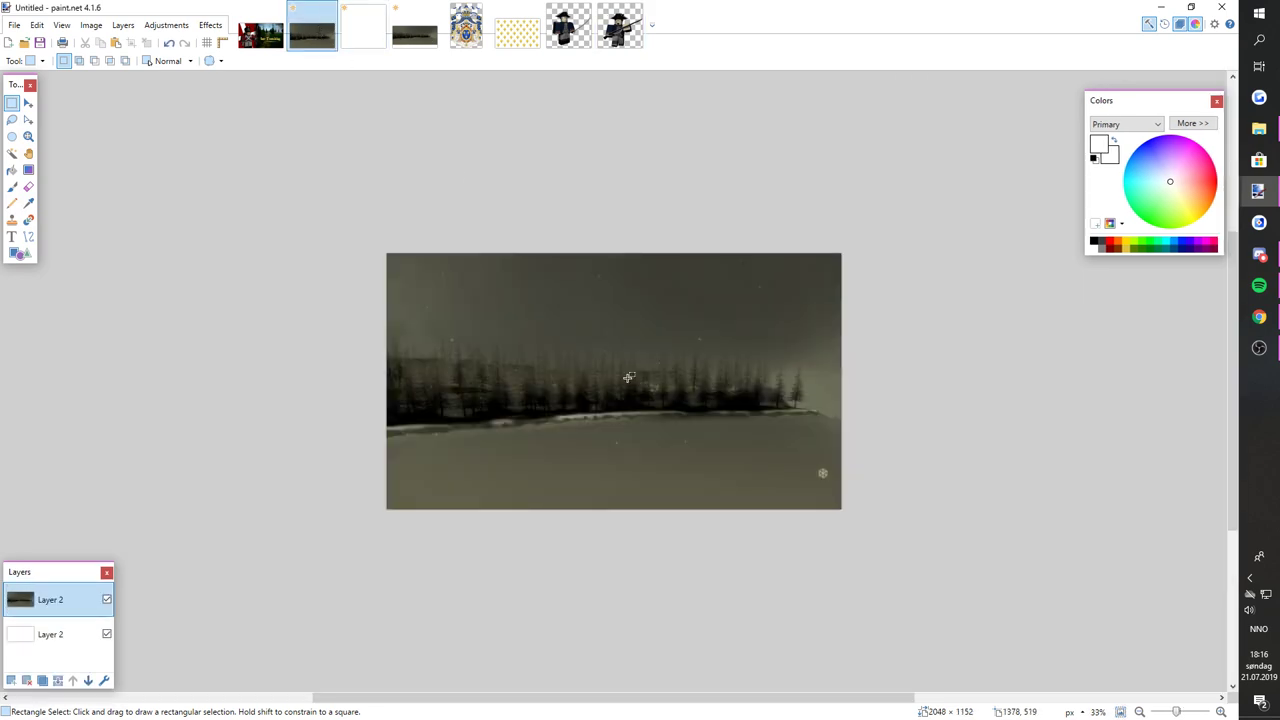
- Add a new Layer 3 and select the whole fleur-de-lis flag image
mouse_move(351, 205)
left_mouse_down()
mouse_move(860, 520)
mouse_move(1012, 593)
left_mouse_up()
left_click(11, 680)
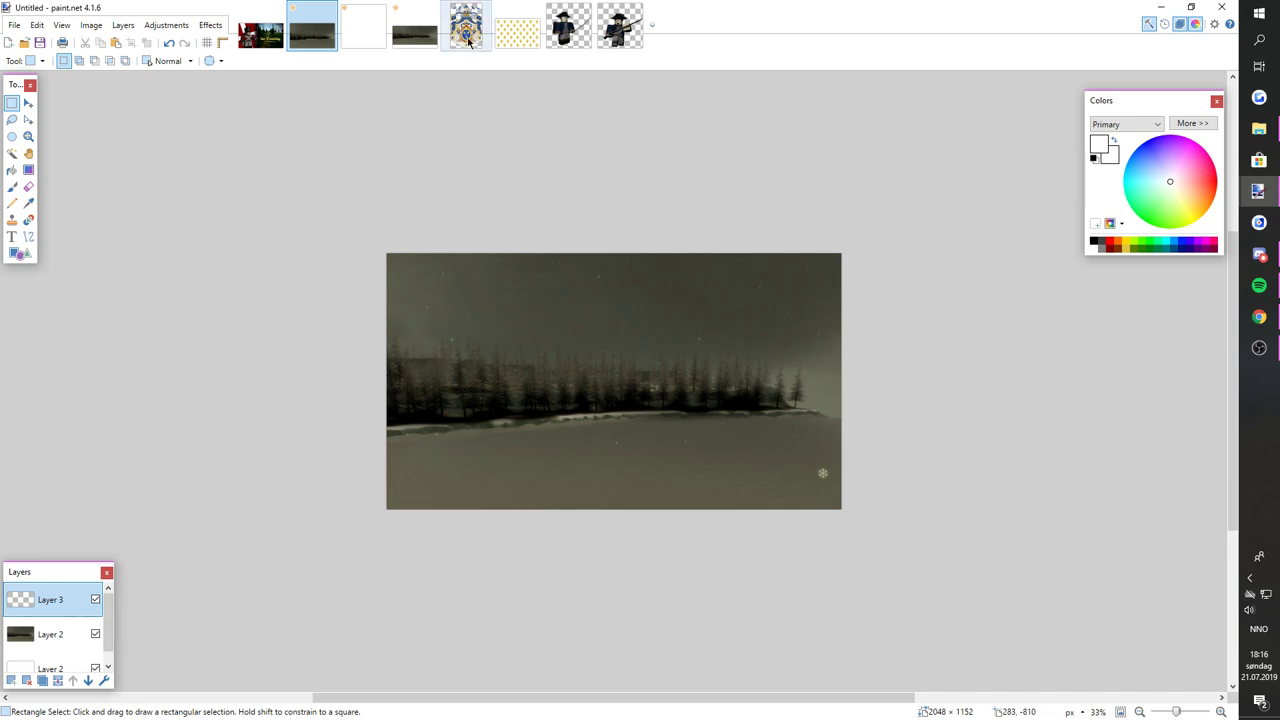
left_click(517, 28)
key("ctrl+a")
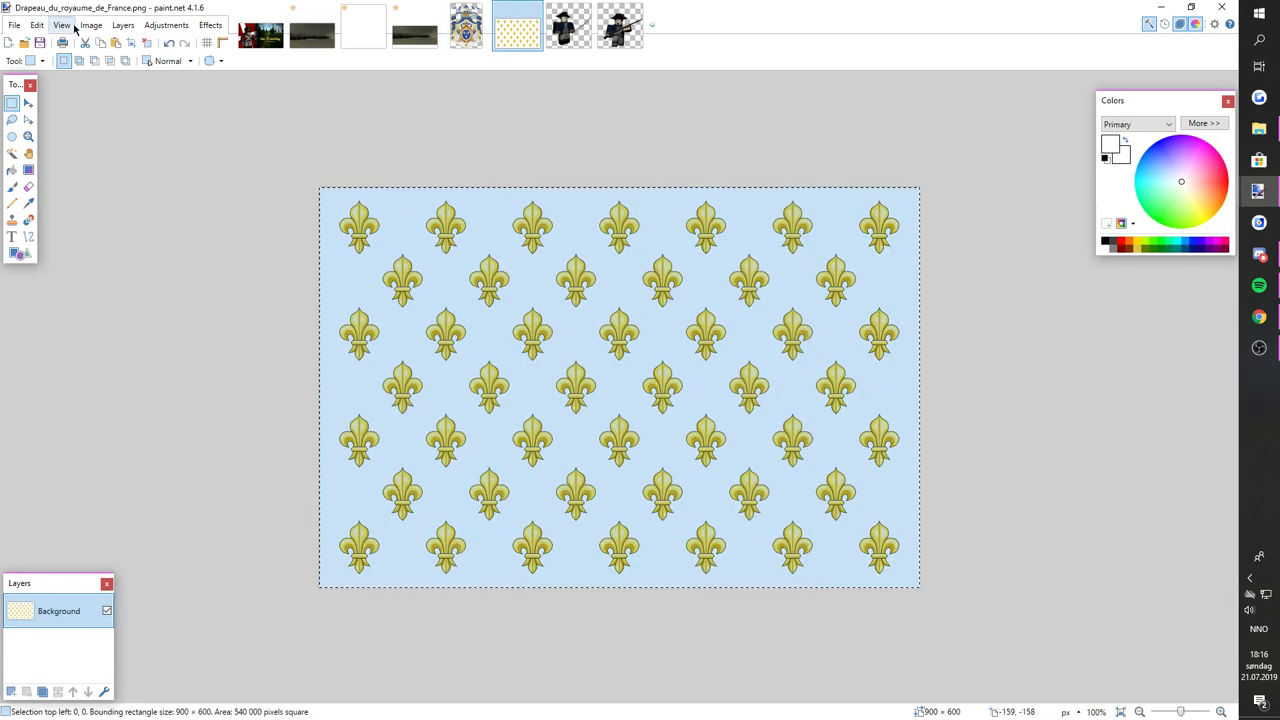
left_click(322, 37)
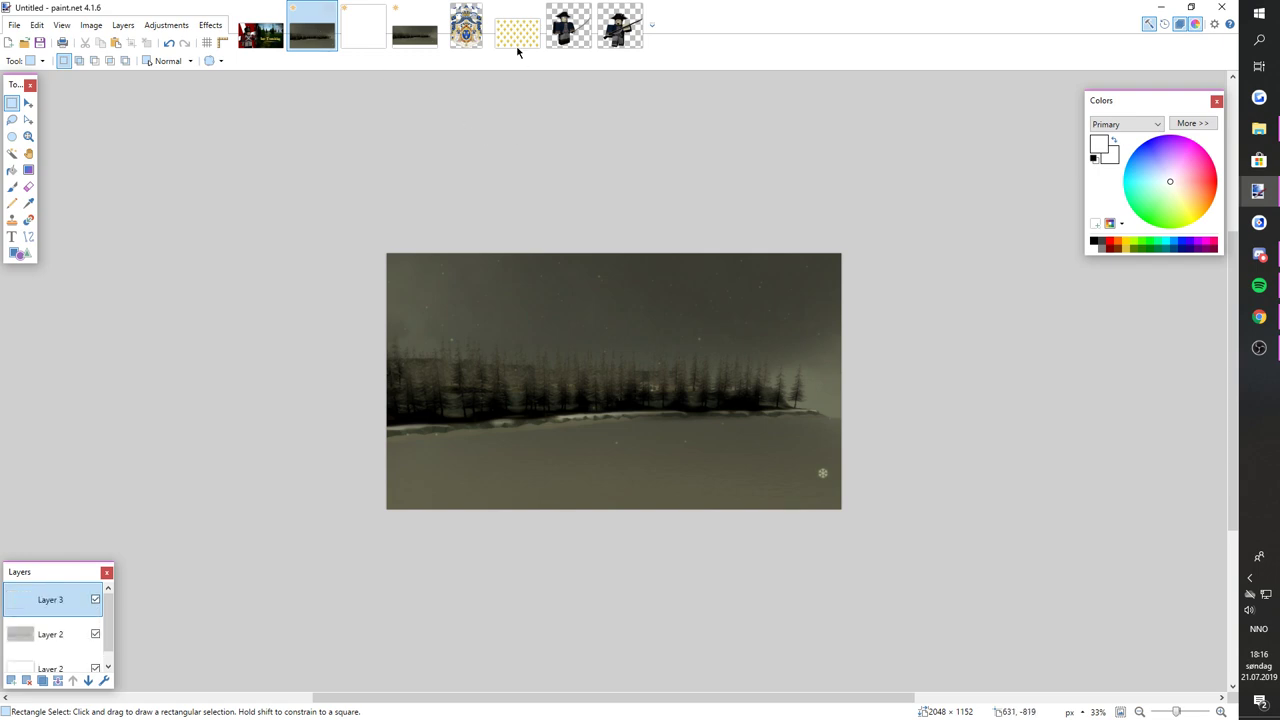
left_click(517, 32)
left_click(305, 35)
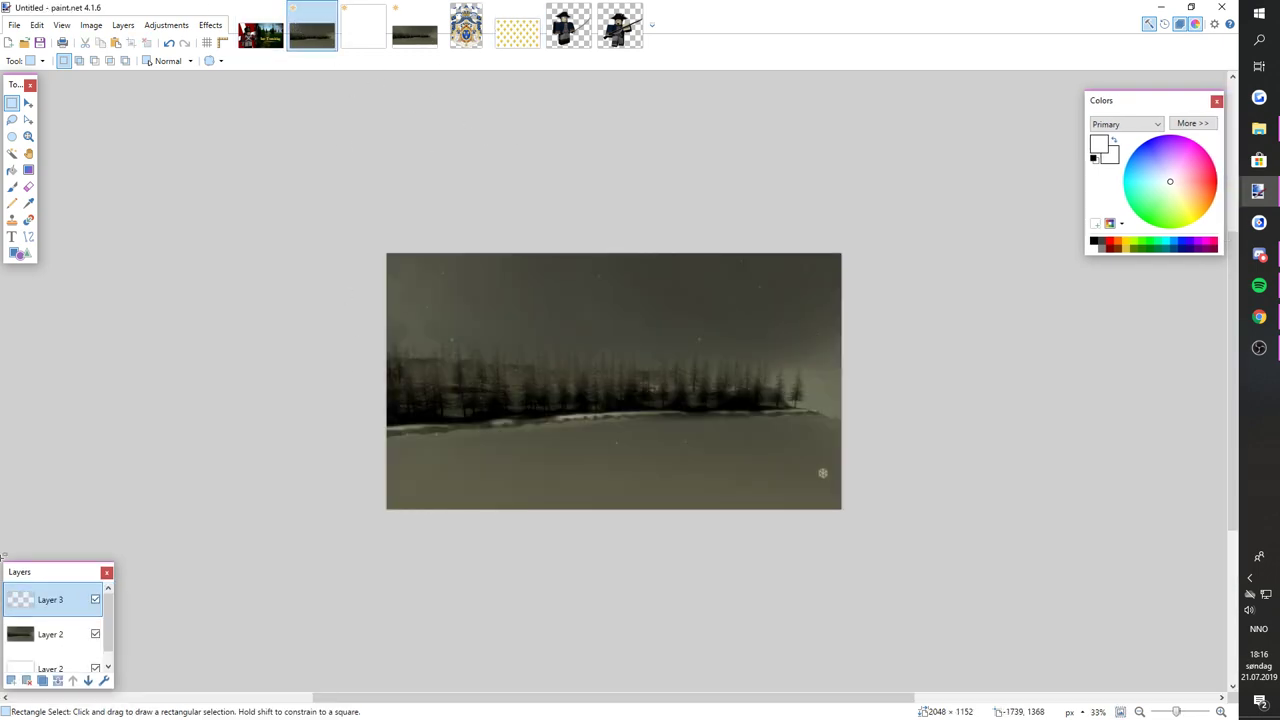
- Paste the 900×600 fleur-de-lis into Layer 3's top-left corner, undoing a trial stretch and move
key("ctrl+v")
left_click_drag(588, 390, 887, 564)
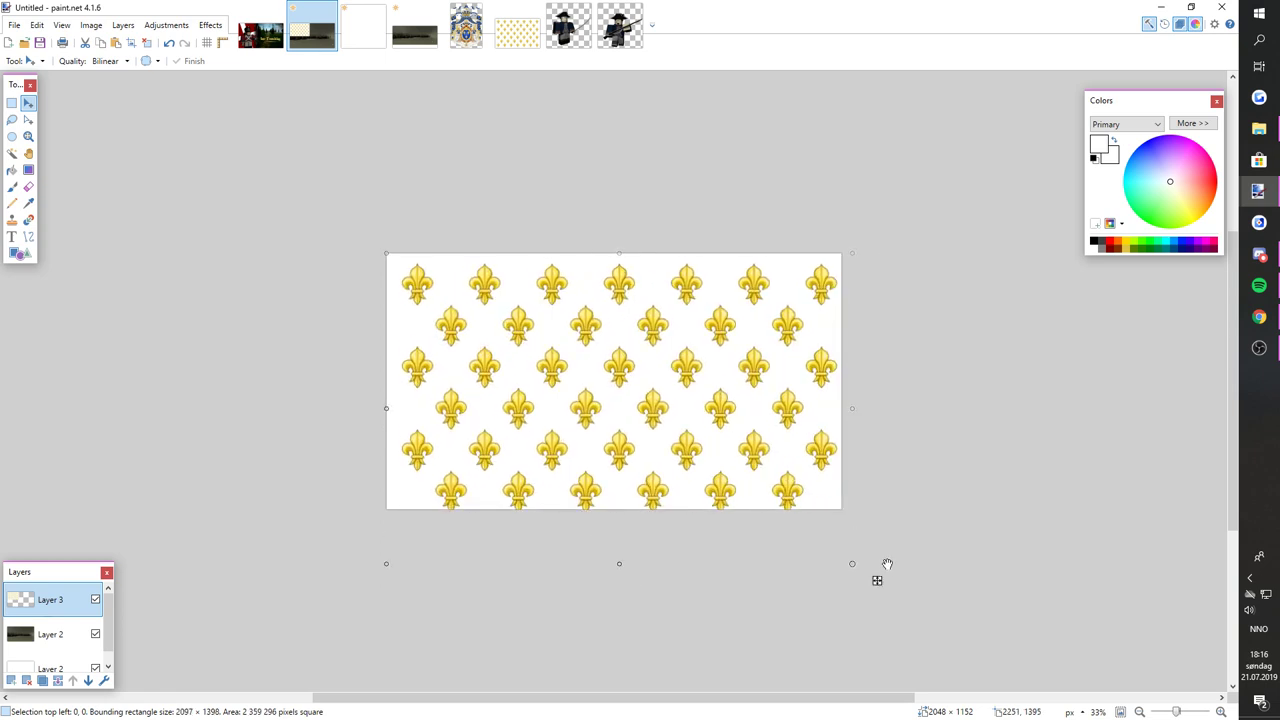
left_click_drag(620, 429, 599, 406)
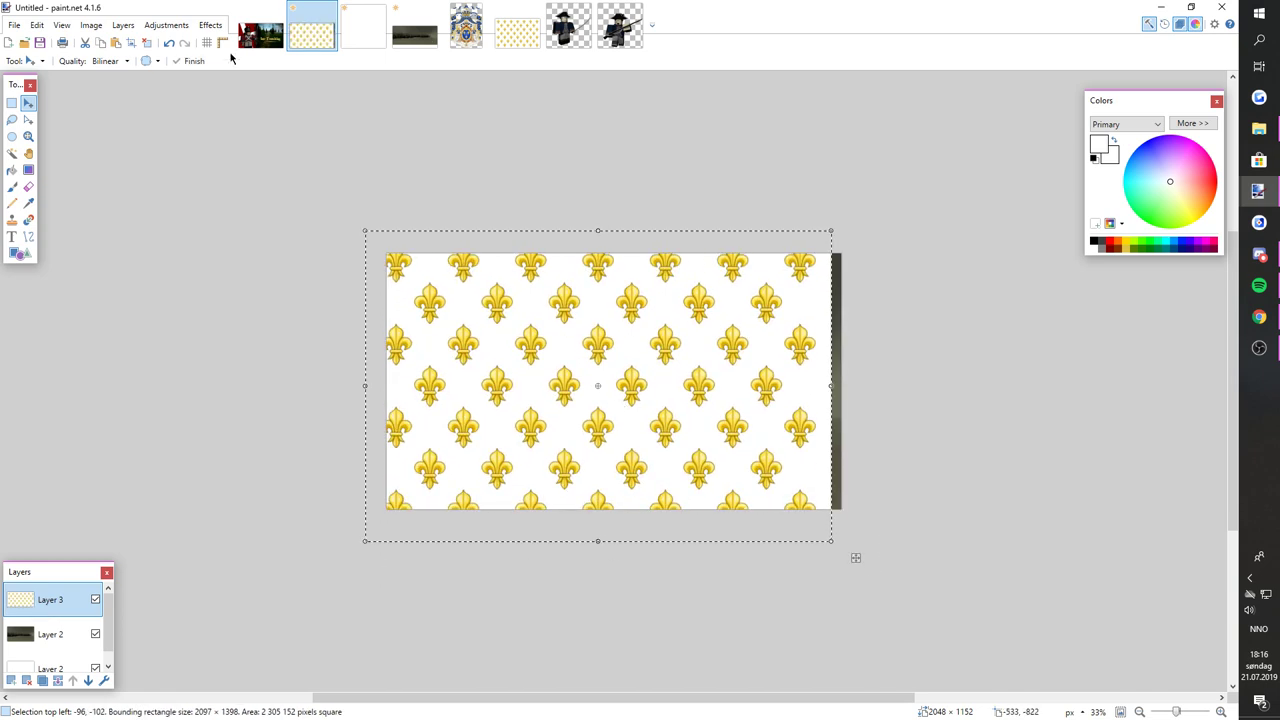
left_click(167, 43)
left_click(167, 43)
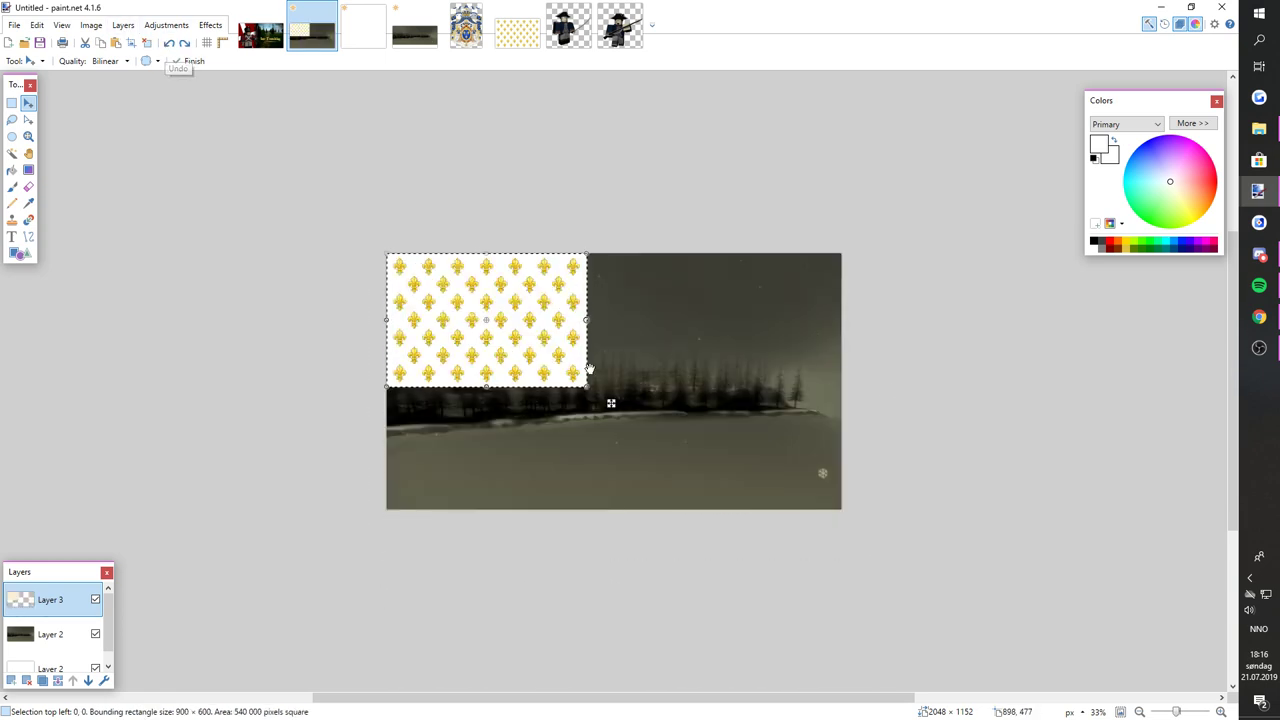
- Enlarge the fleur-de-lis paste, rotate it about 16.17°, nudge it down-right, and deselect
left_click_drag(611, 403, 780, 516)
left_click_drag(791, 405, 906, 560)
left_click_drag(727, 388, 748, 392)
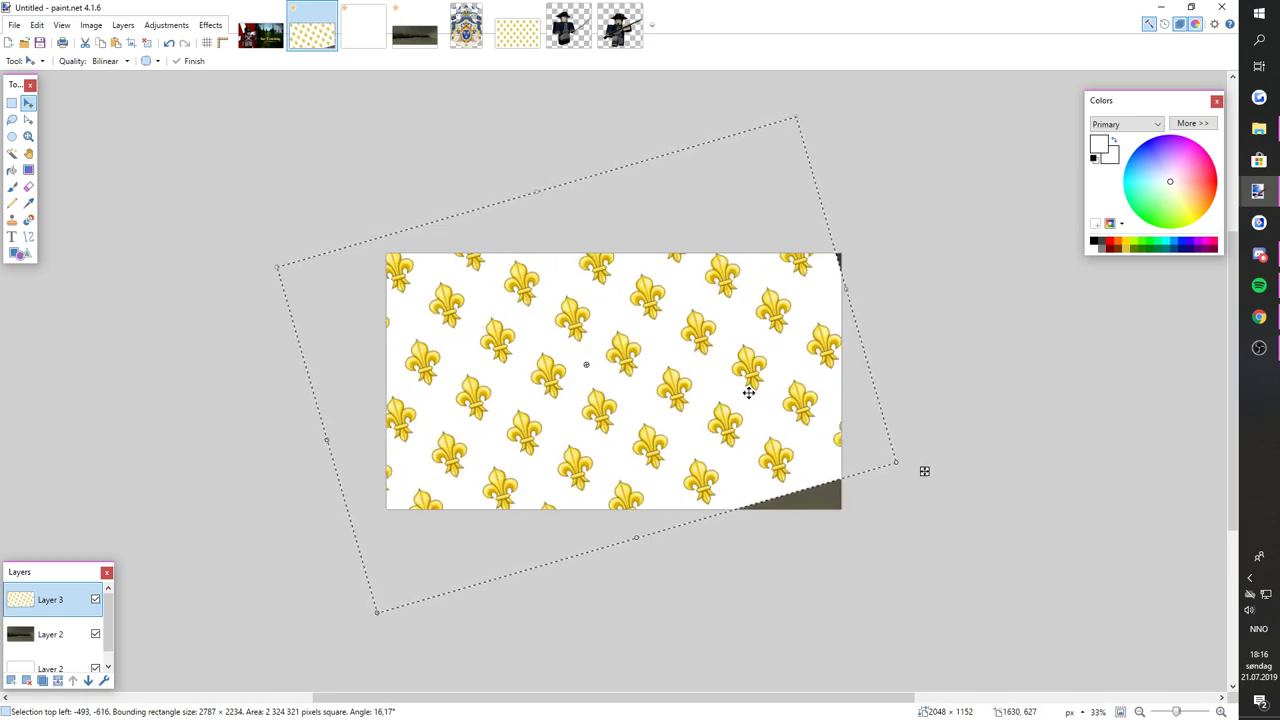
left_click(11, 103)
left_click(322, 194)
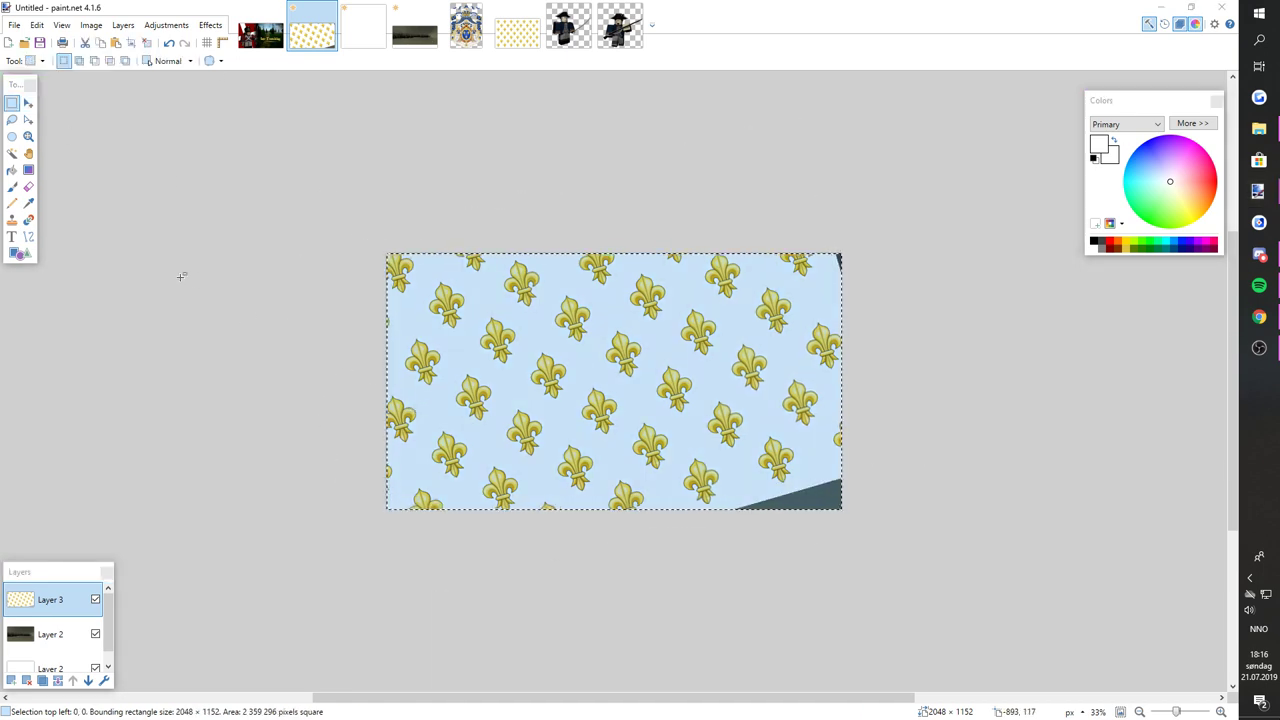
left_click(28, 170)
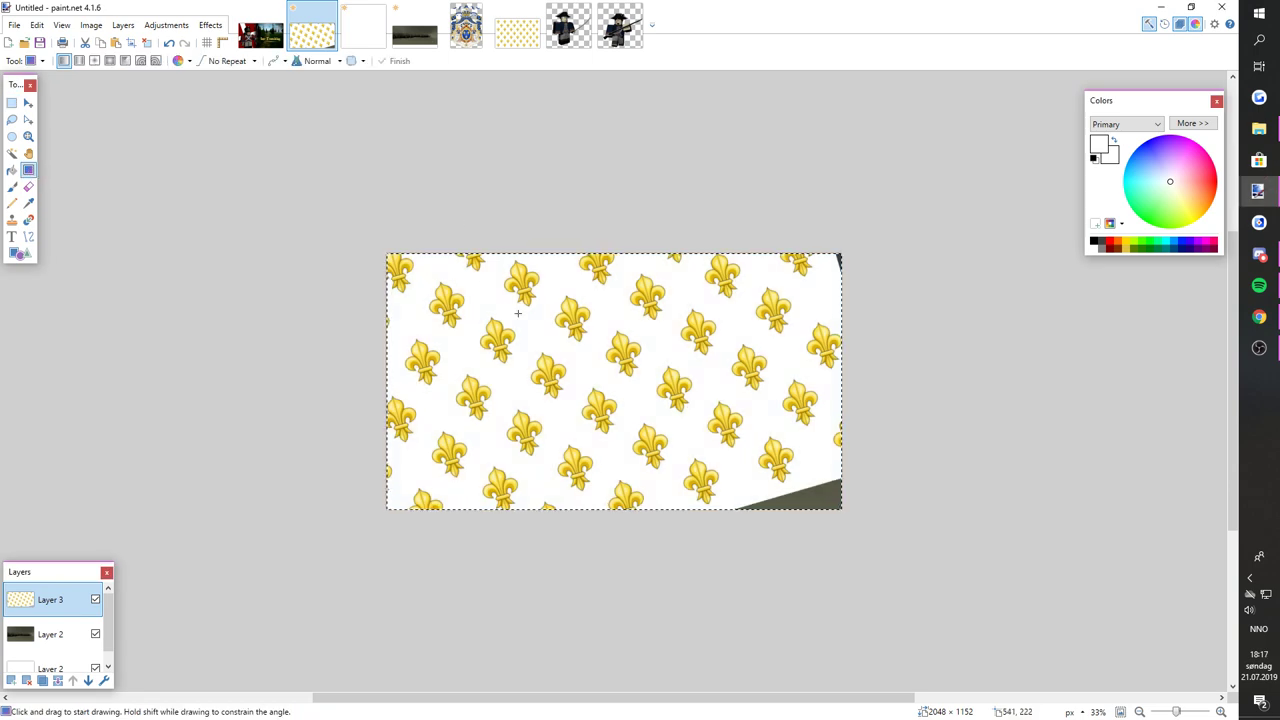
left_click_drag(478, 369, 597, 397)
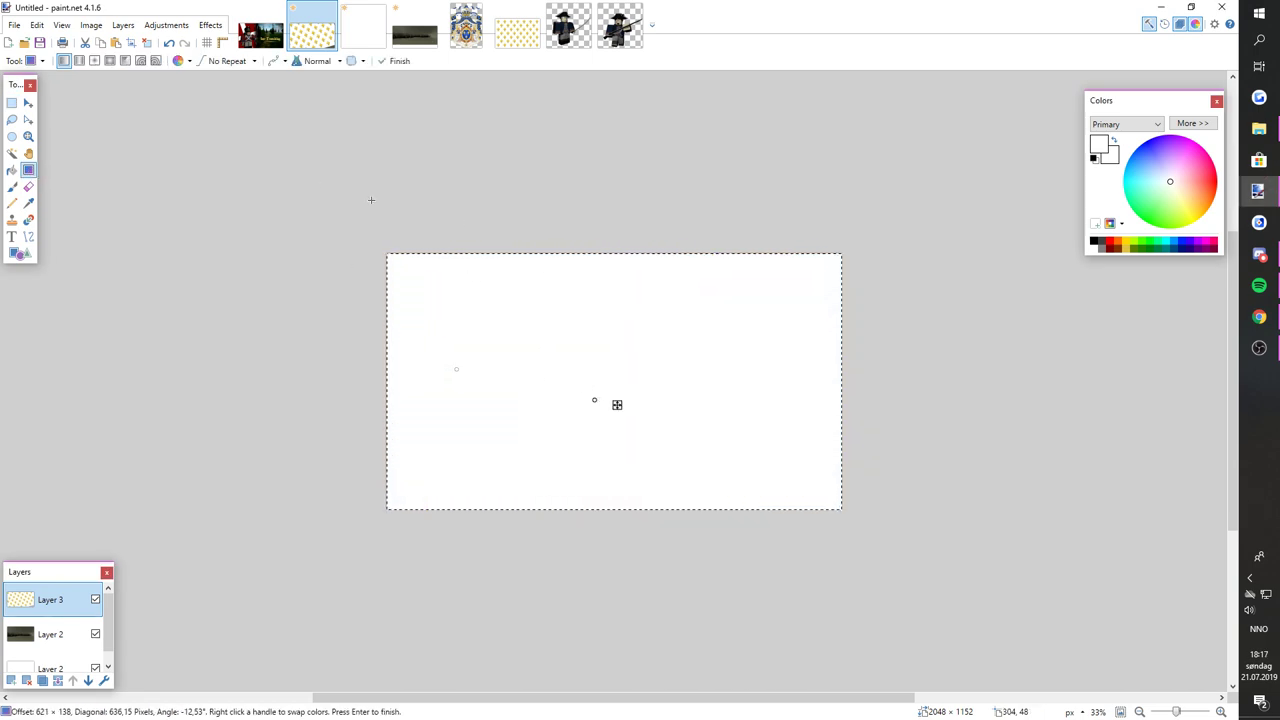
key("ctrl+z")
left_click(240, 65)
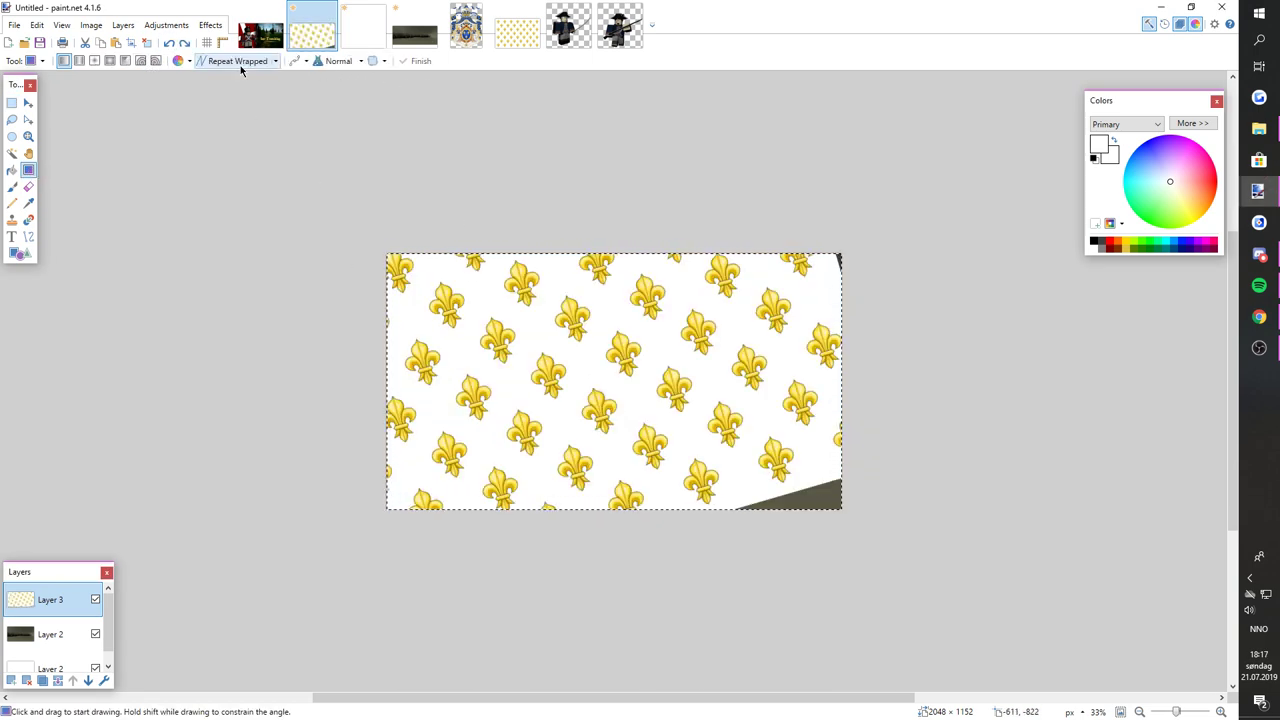
left_click(238, 65)
left_click(181, 62)
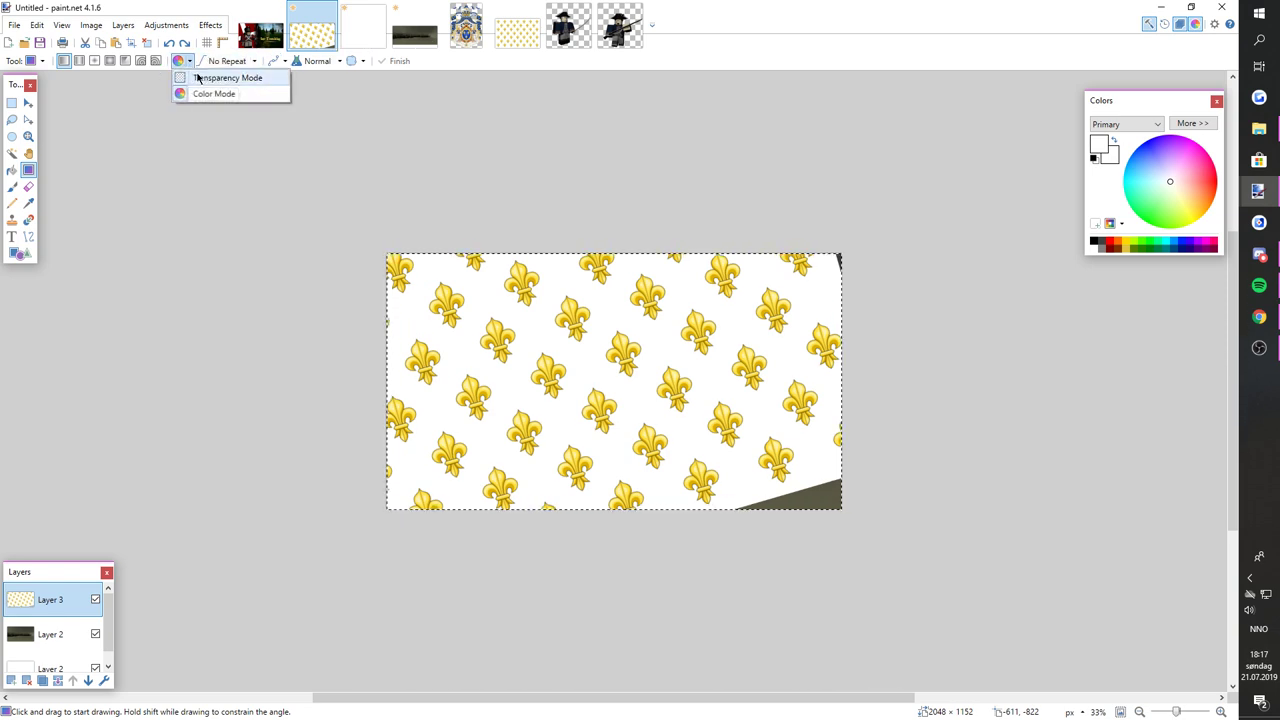
left_click(198, 78)
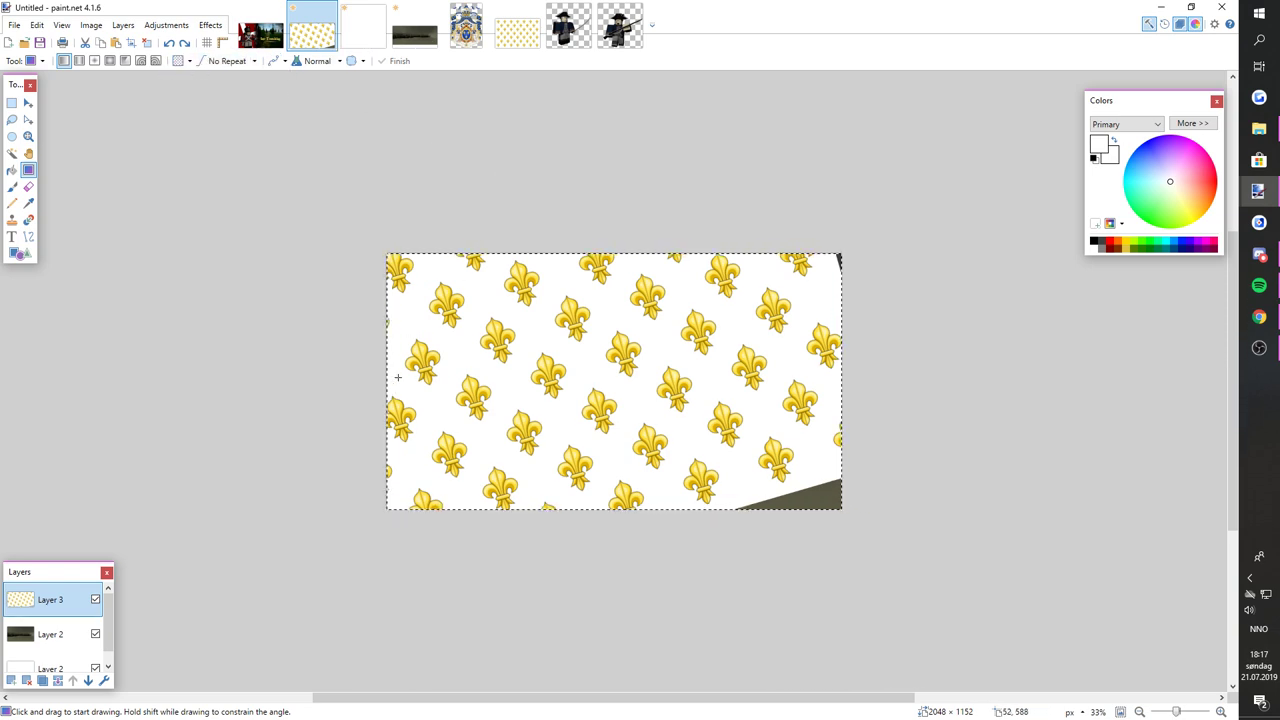
left_click_drag(384, 389, 590, 382)
left_click(169, 42)
- Add a new Layer 4 and select the whole Bourbon Officer image
left_click(10, 680)
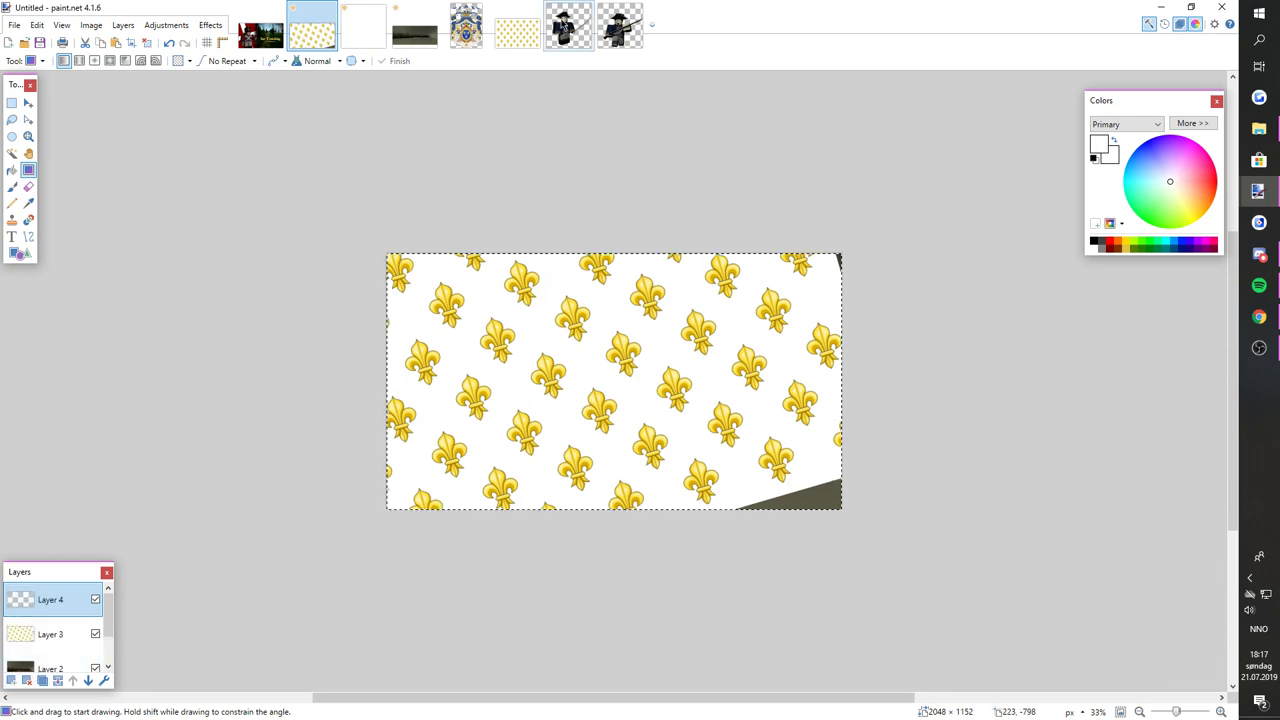
left_click(565, 26)
left_click(12, 102)
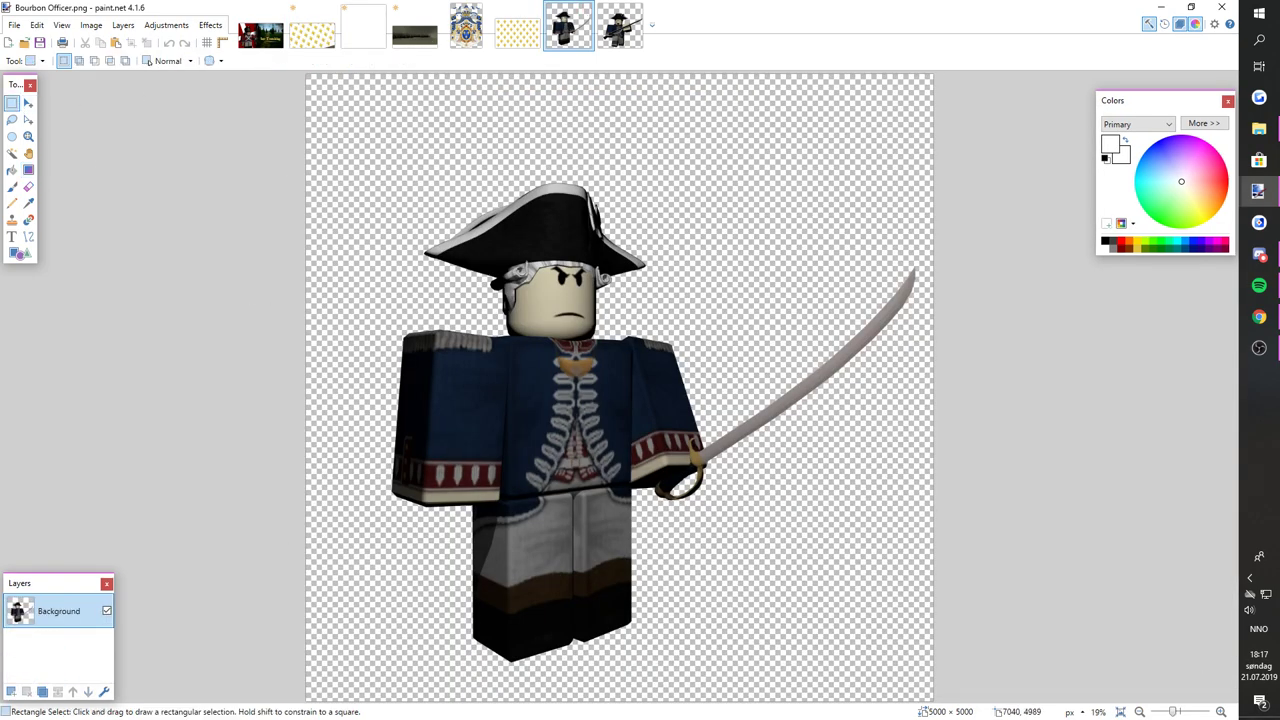
scroll(1079, 665, "down", 1)
left_click_drag(330, 95, 1137, 563)
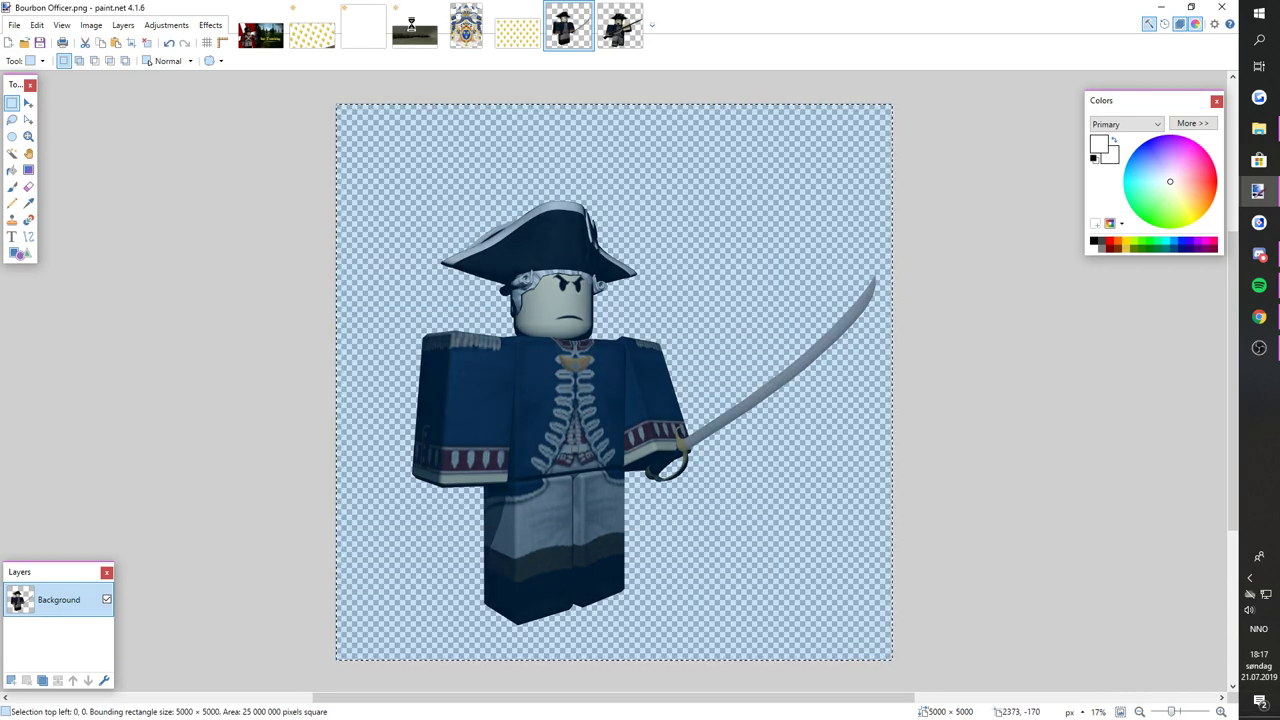
left_click(411, 22)
left_click(312, 30)
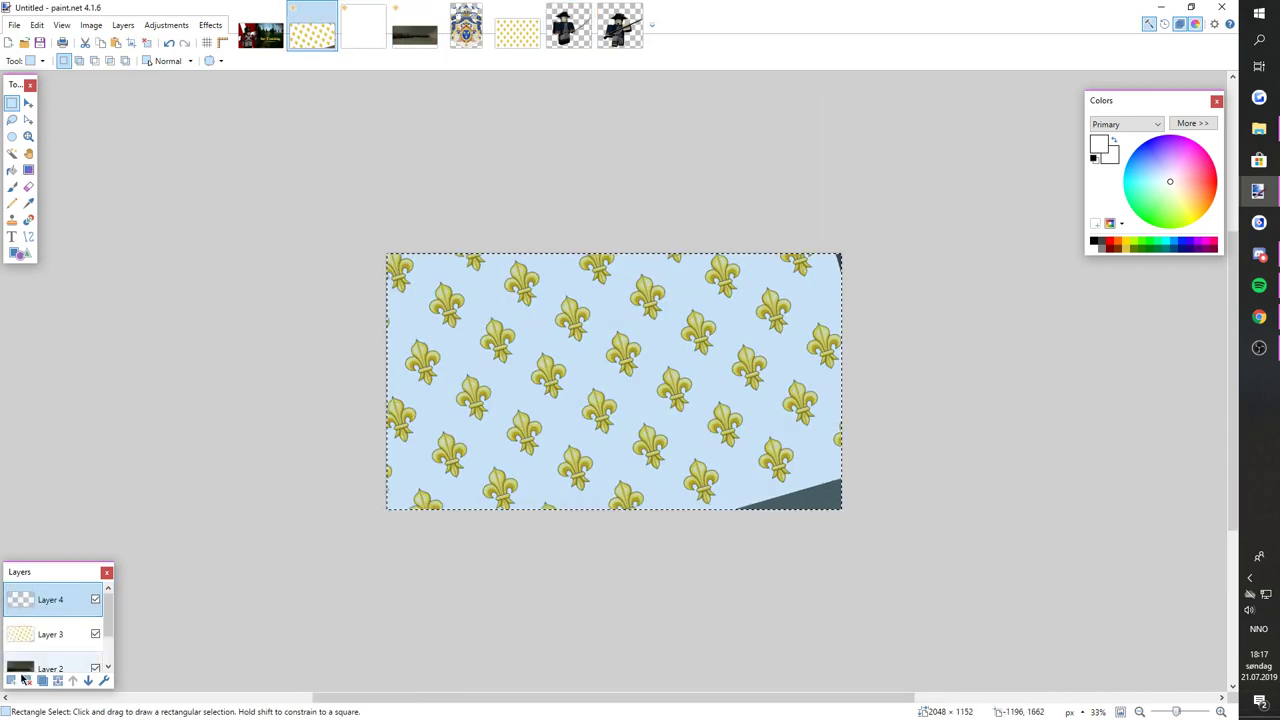
- Paste the officer keeping canvas size, shrink him to 1304×1304, and move him up slightly
key("ctrl+v")
left_click(600, 485)
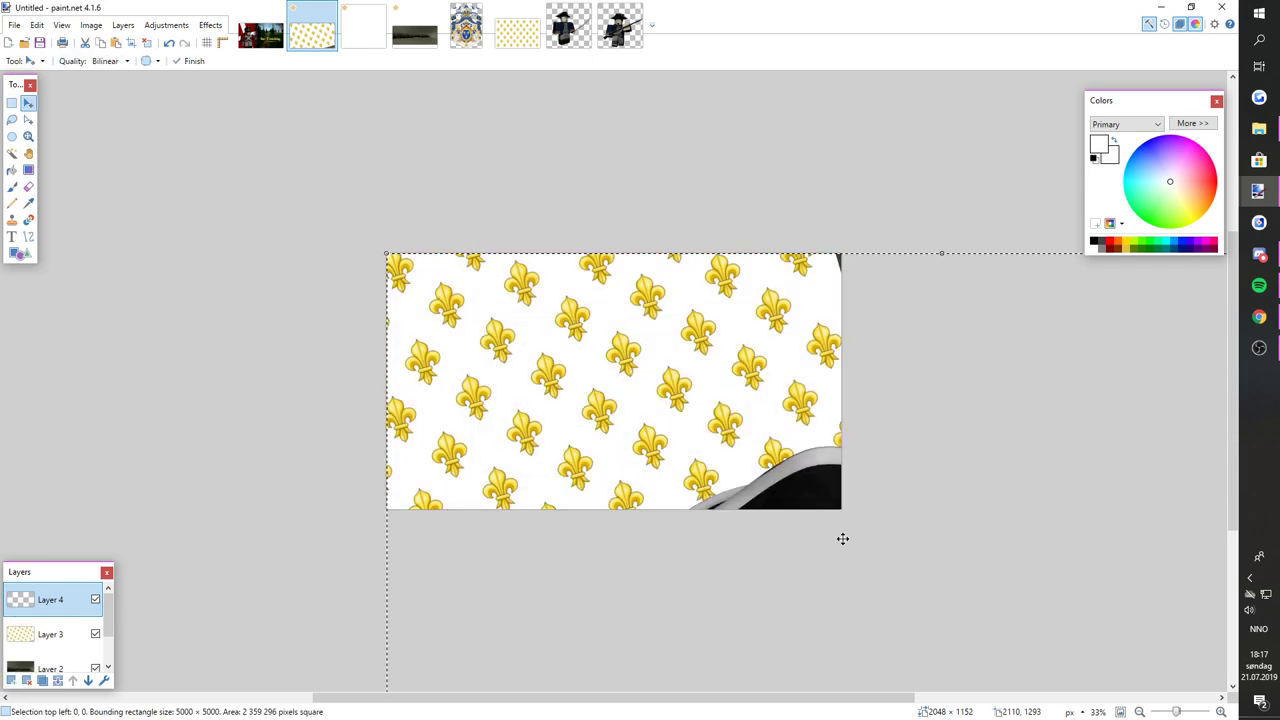
left_click_drag(1176, 712, 1160, 712)
left_click_drag(725, 504, 622, 401)
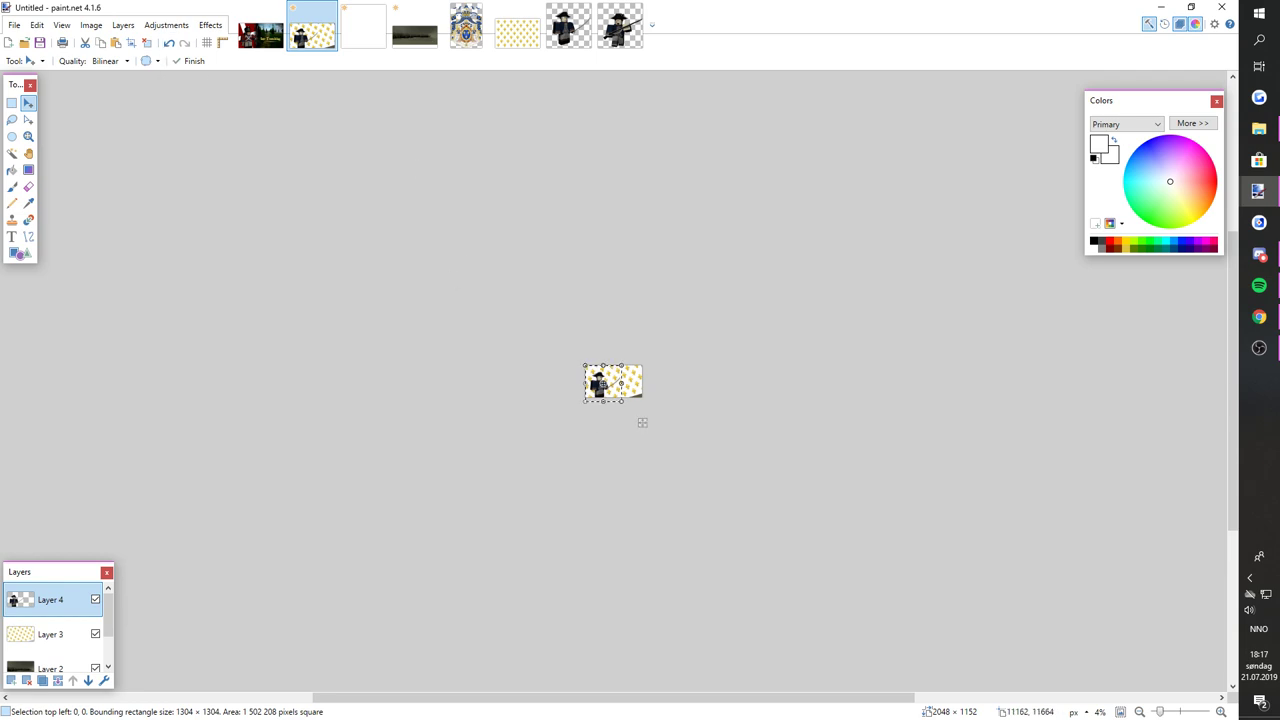
mouse_move(1160, 715)
left_mouse_down()
mouse_move(1183, 710)
mouse_move(1171, 700)
left_mouse_up()
left_click_drag(677, 553, 719, 564)
key("ctrl+d")
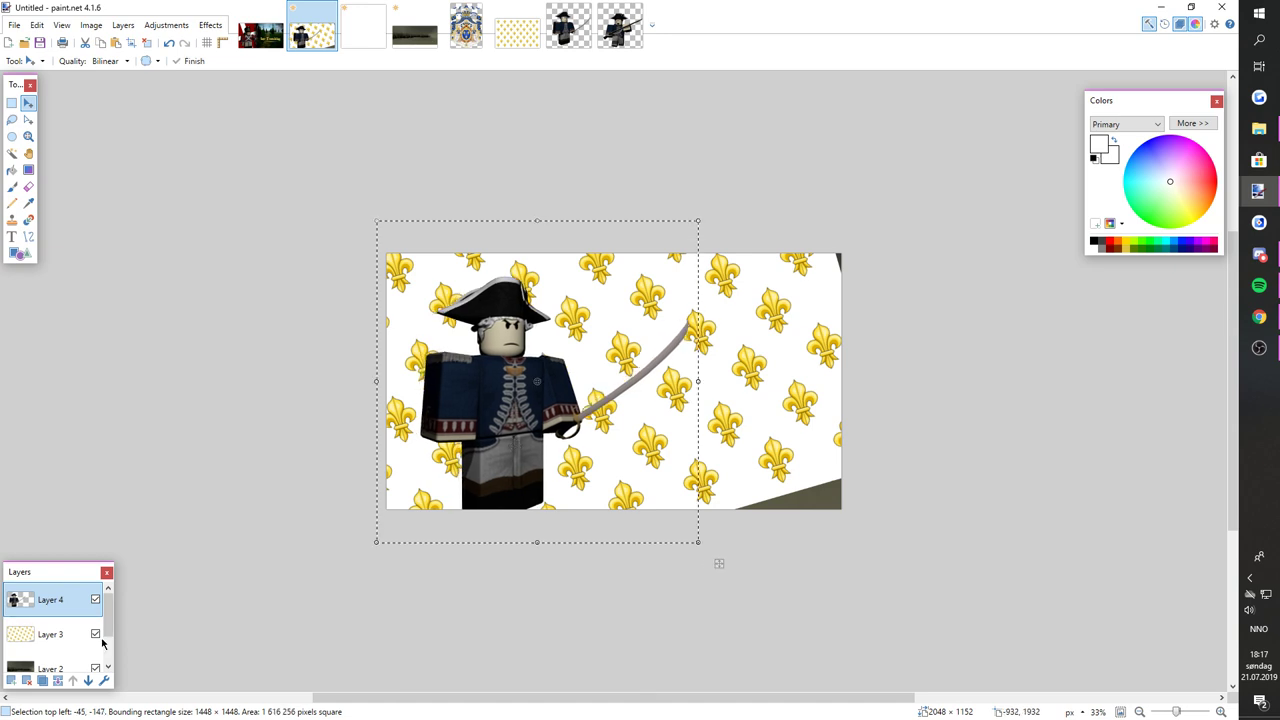
- Hide the fleur-de-lis Layer 3, nudge the officer slightly right, commit him and select all
left_click(95, 634)
left_click_drag(631, 451, 625, 442)
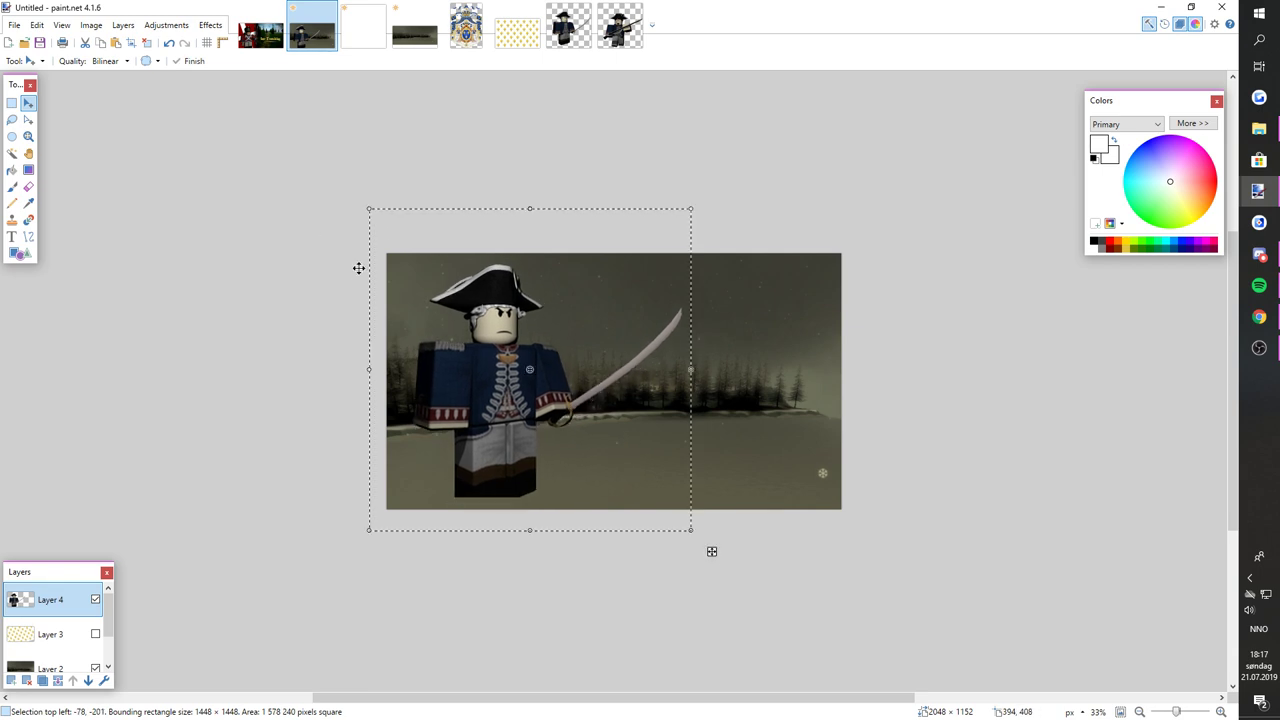
left_click(174, 46)
left_click_drag(618, 456, 616, 457)
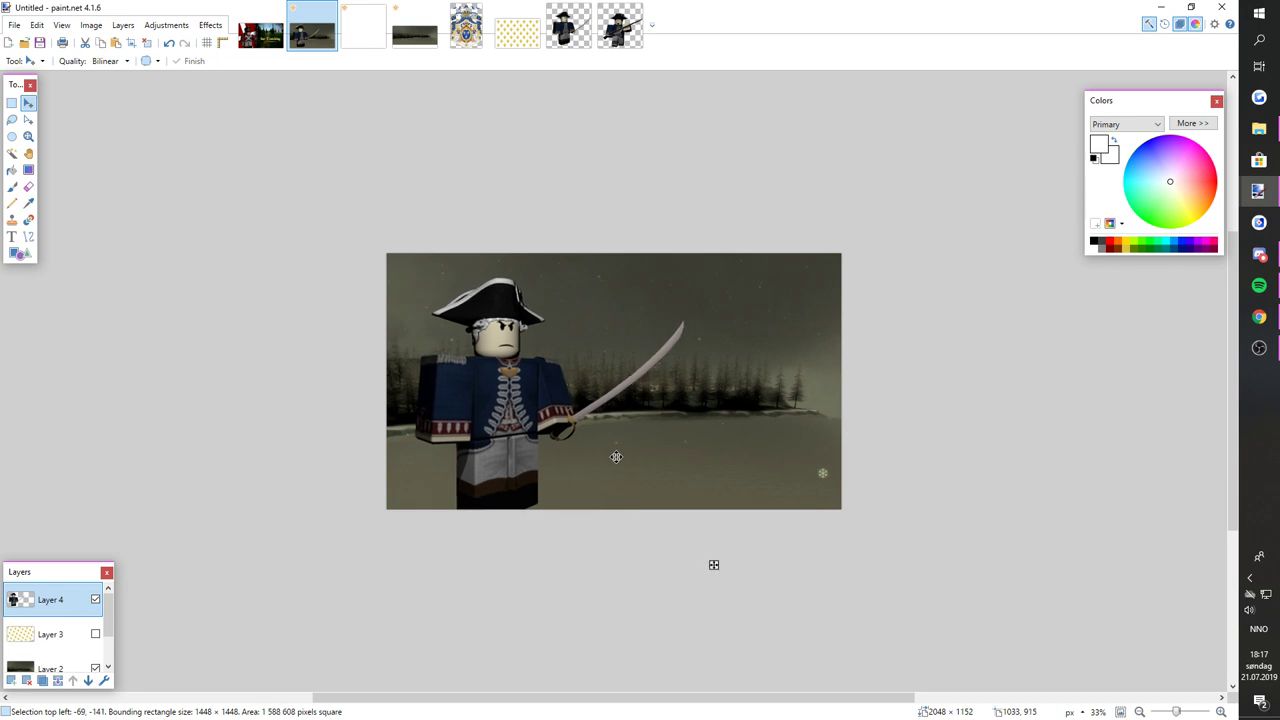
left_click_drag(616, 457, 628, 457)
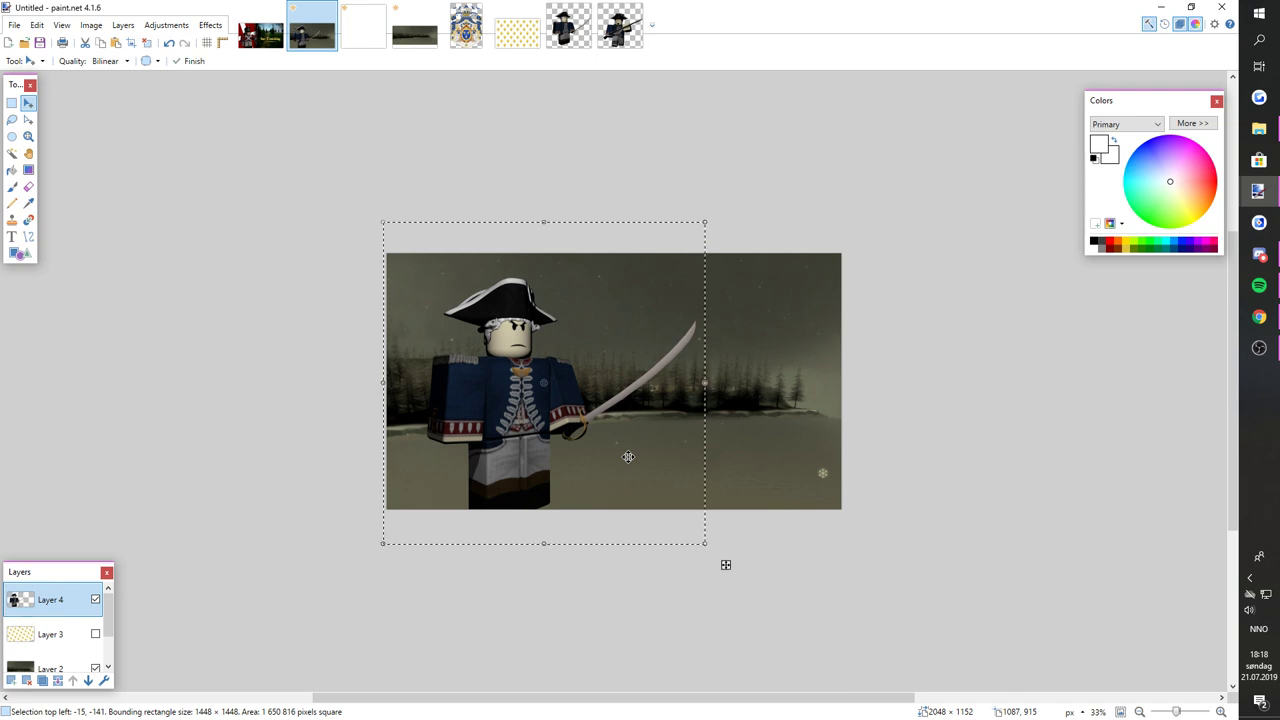
left_click(1176, 711)
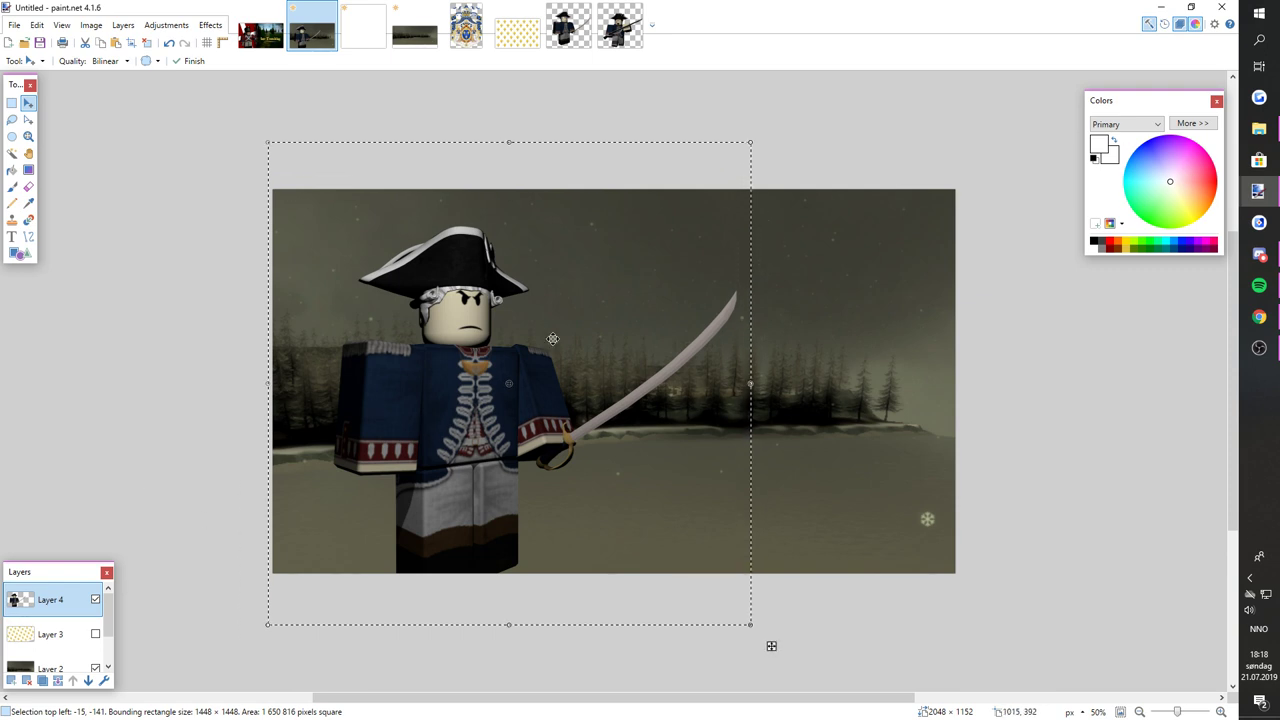
left_click(1191, 7)
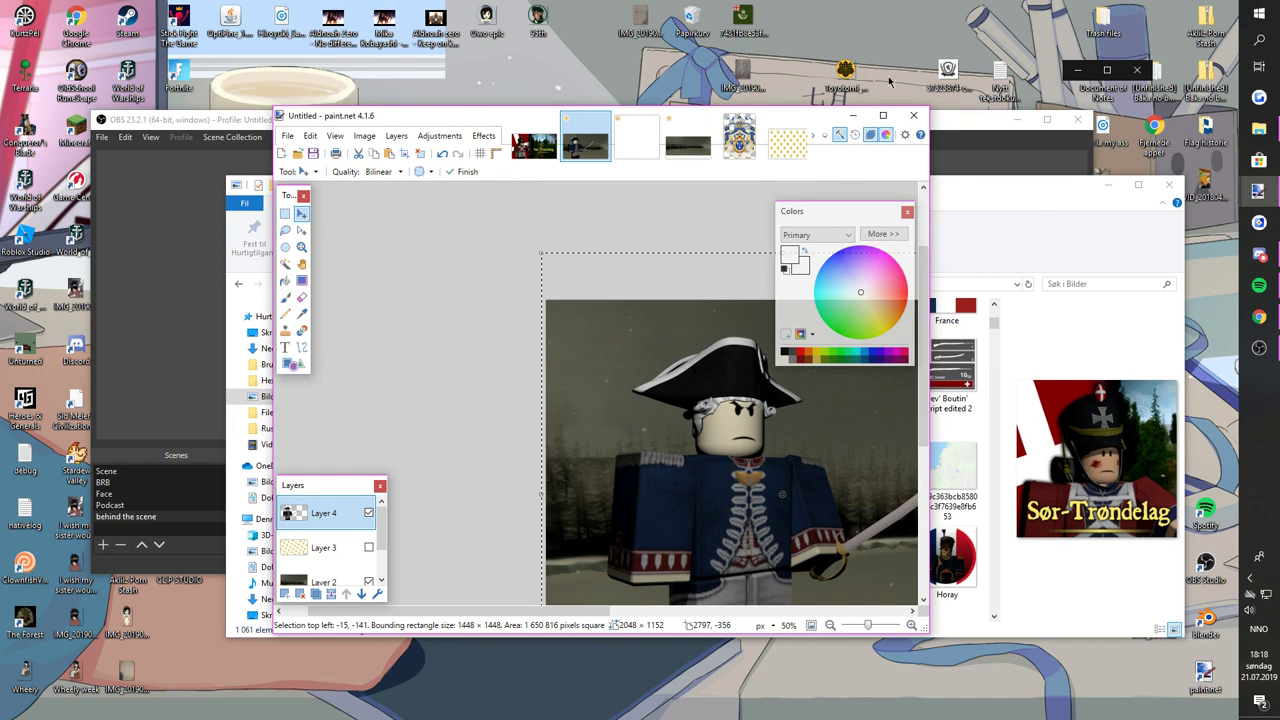
left_click(884, 116)
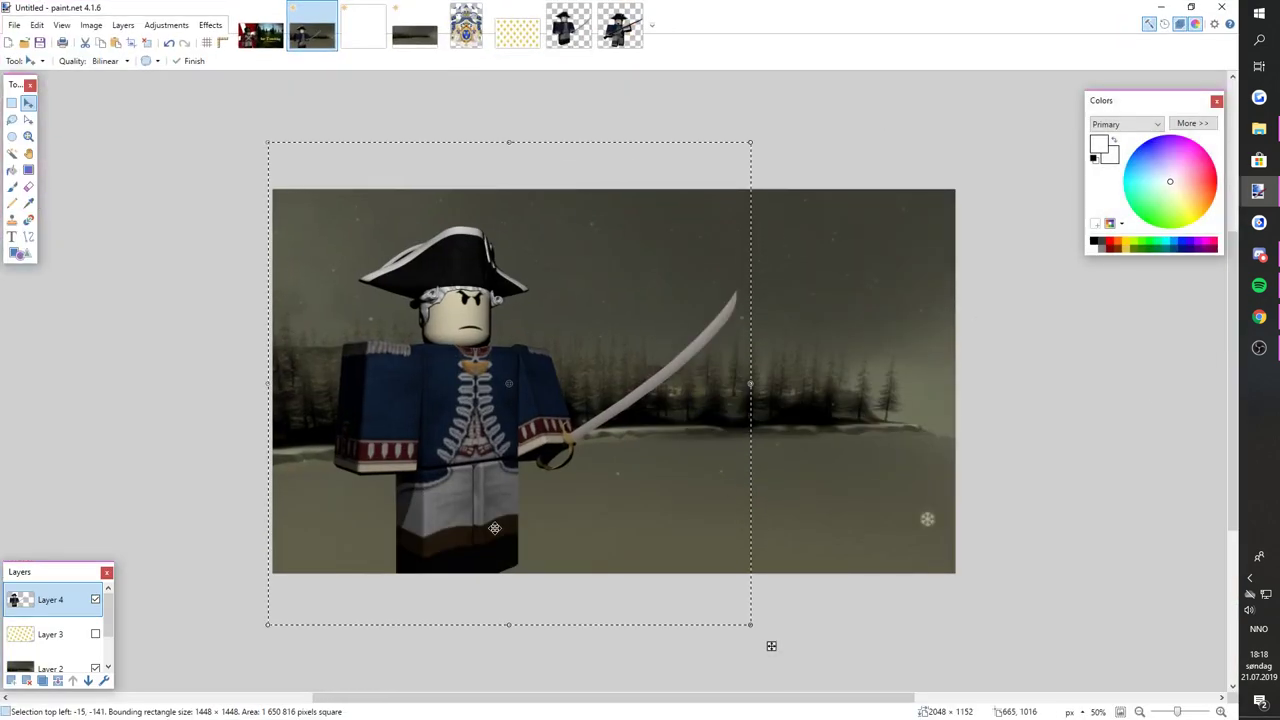
left_click(11, 103)
key("ctrl+a")
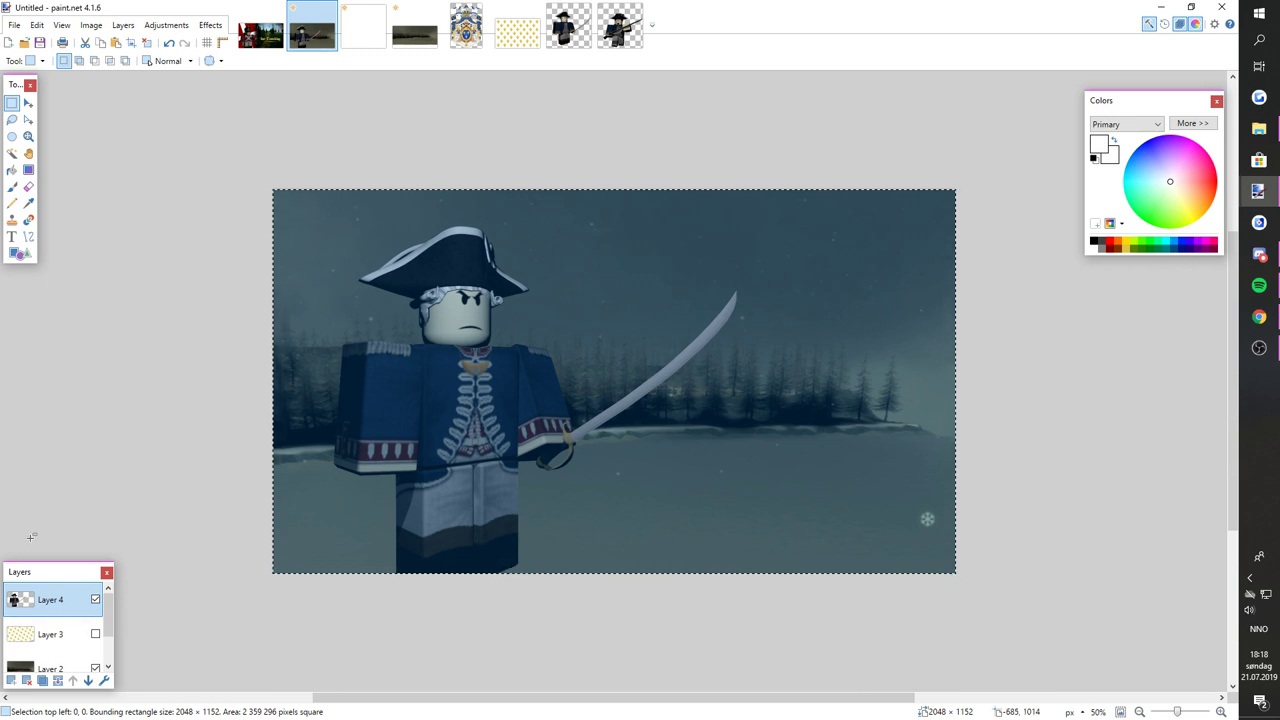
- Show Layer 3 again and apply a left-to-right transparency gradient to the fleur-de-lis, then deselect
left_click(11, 681)
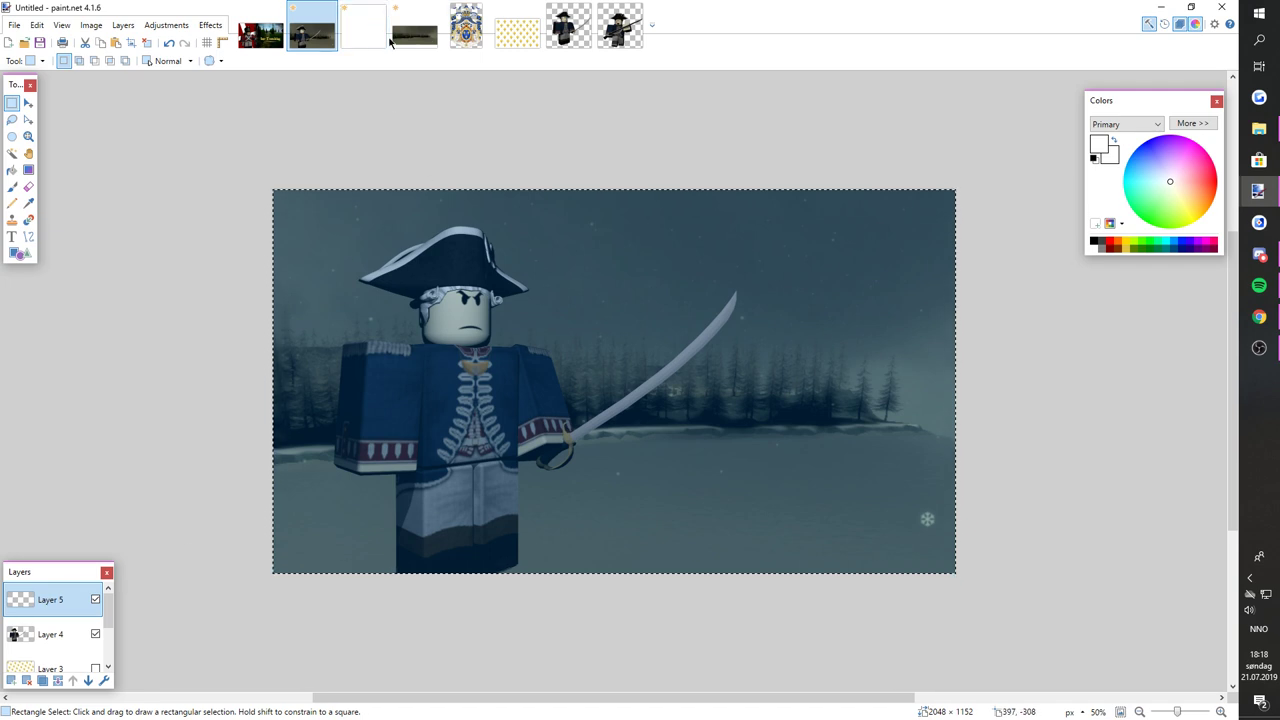
left_click(50, 667)
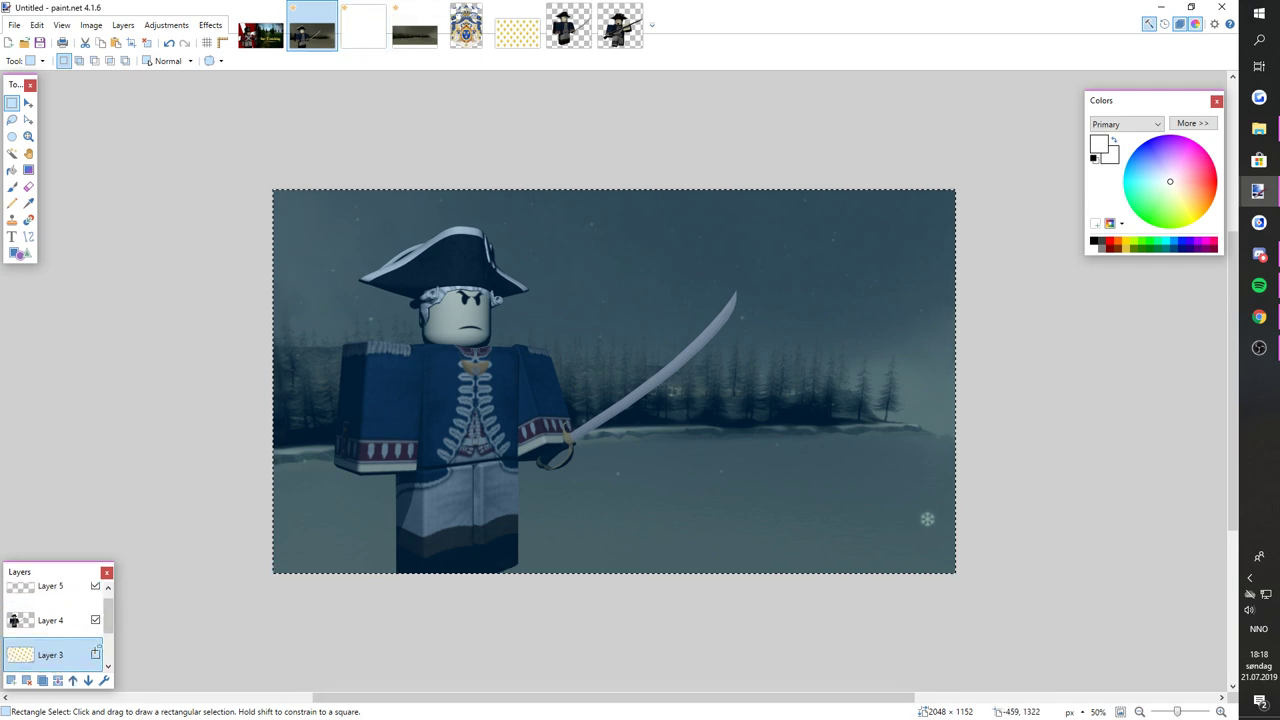
left_click(95, 653)
left_click(28, 170)
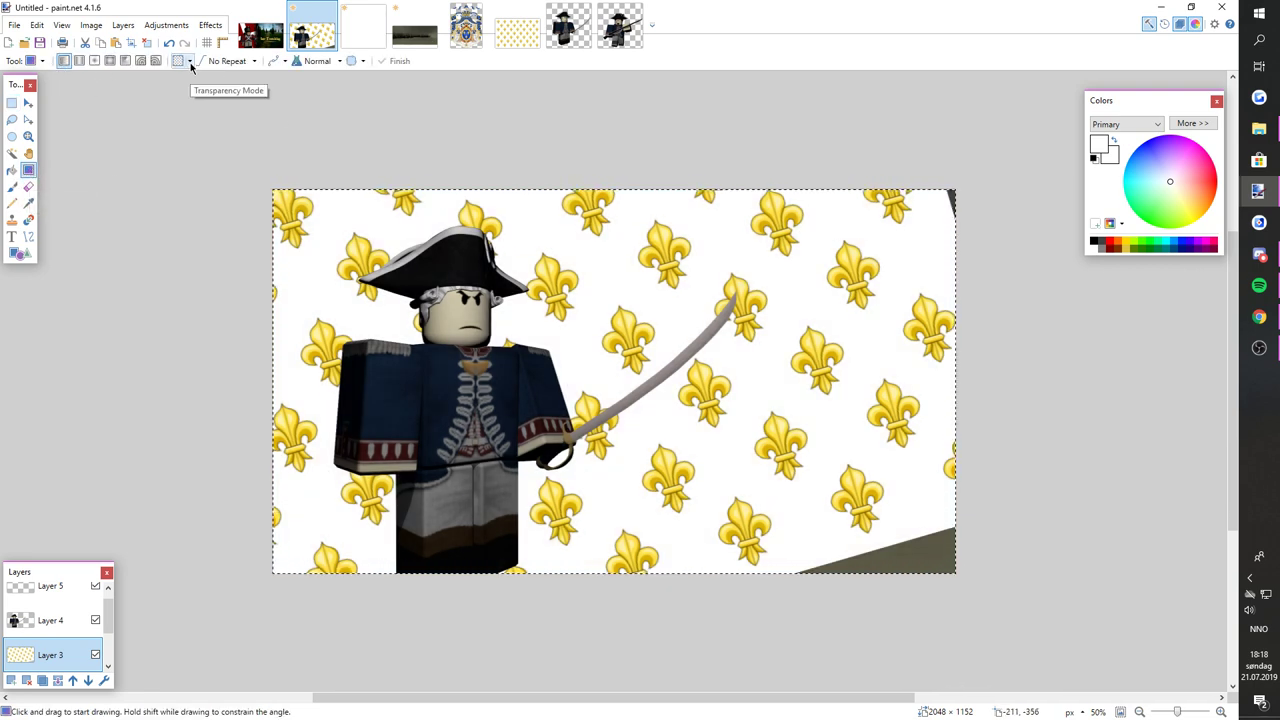
left_click_drag(255, 346, 582, 375)
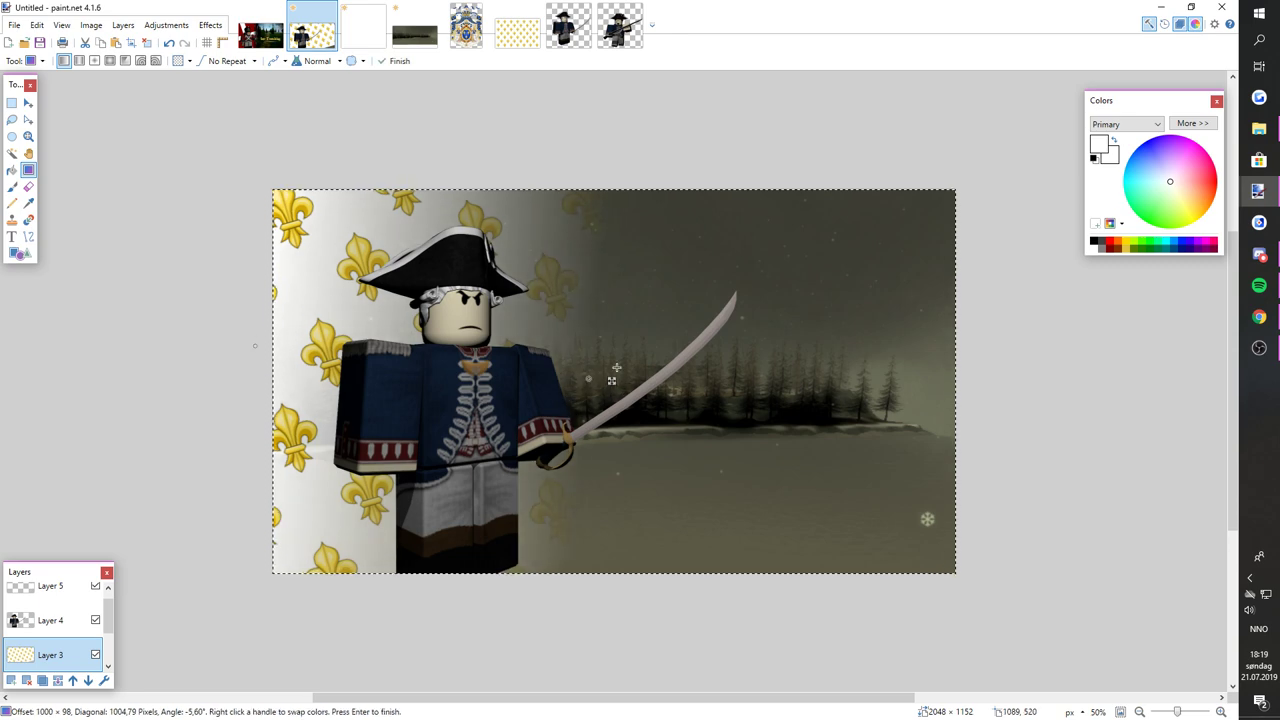
left_click(11, 103)
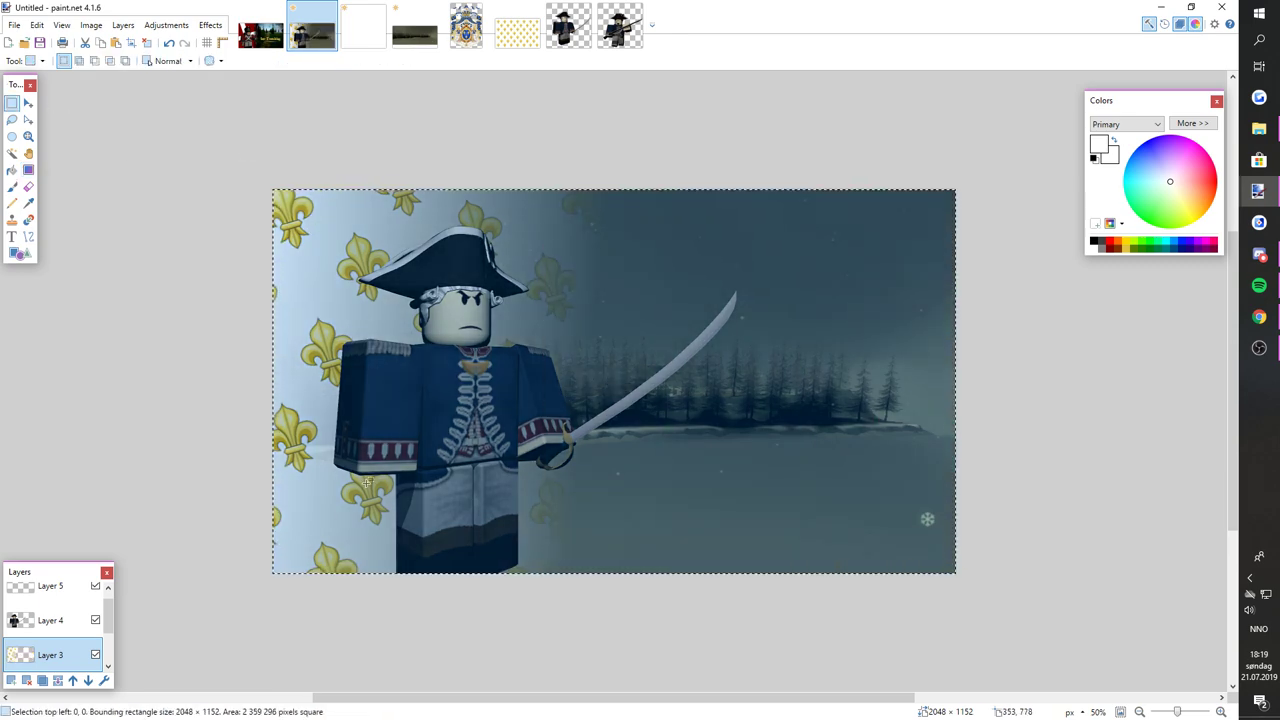
left_click(461, 316)
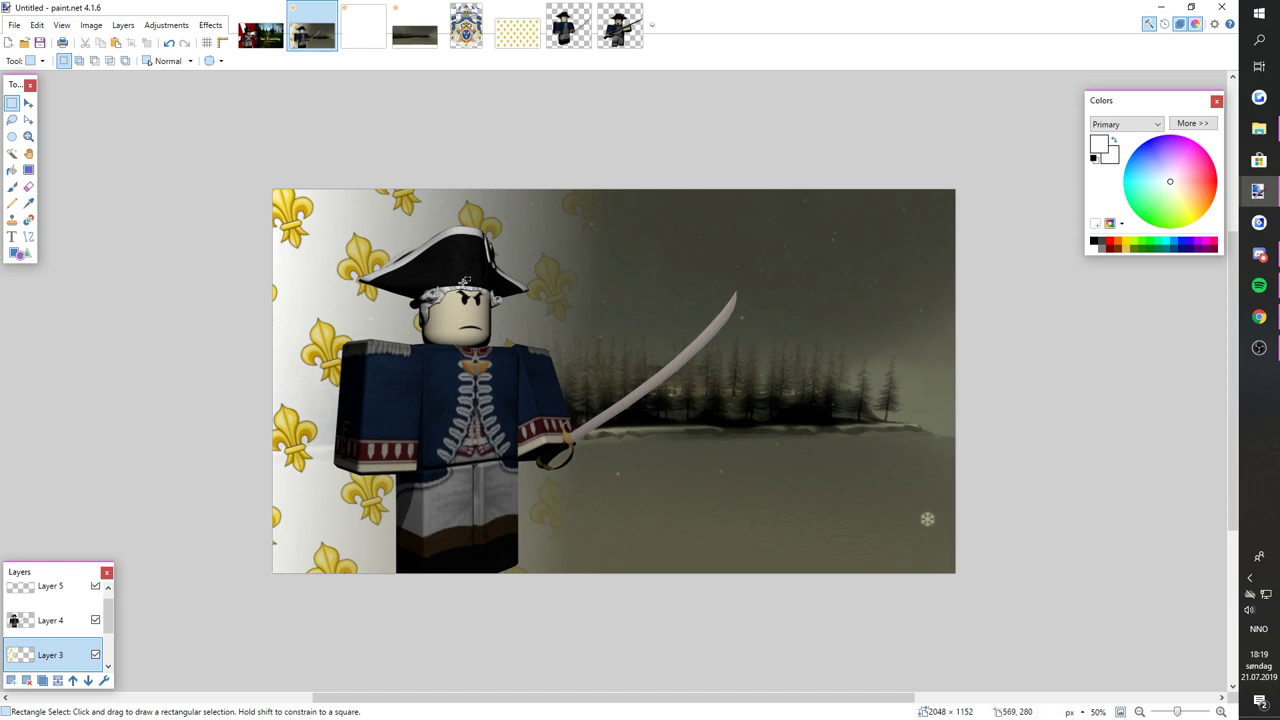
- Select the forest Layer 2 and try Effects > Photo > Soften Portrait, then cancel it
scroll(50, 620, "down", 2)
left_click(50, 620)
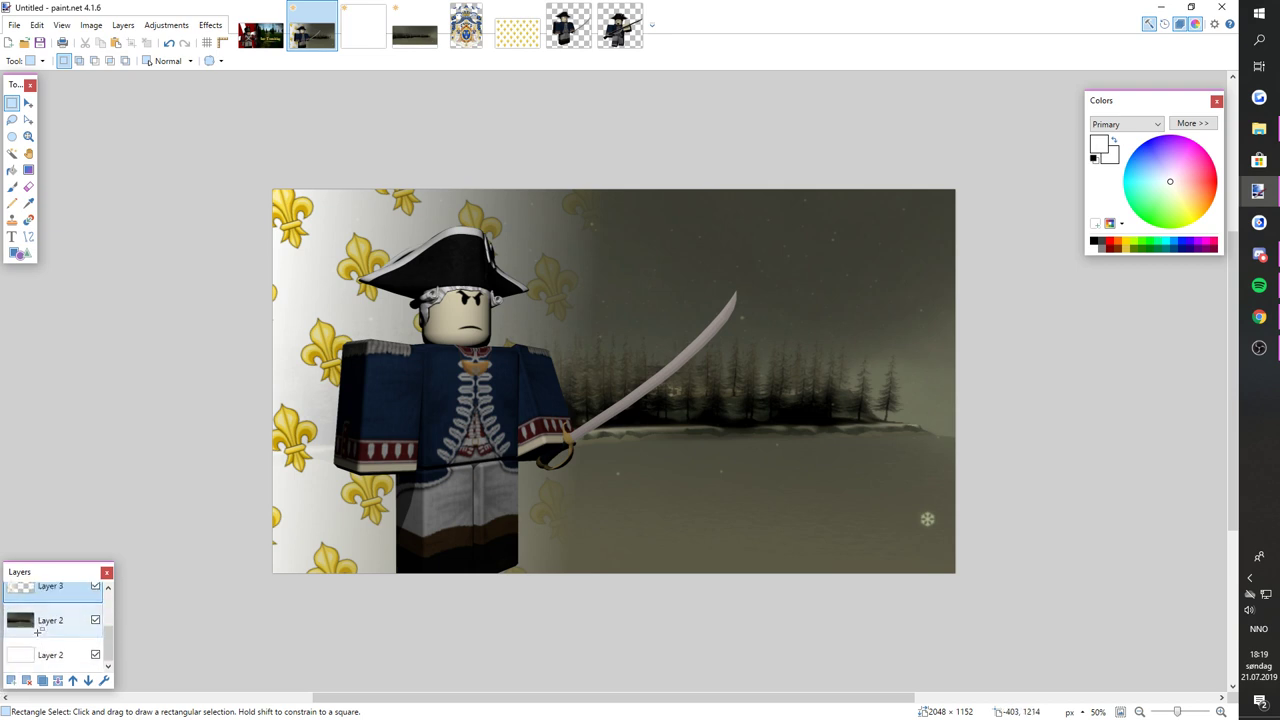
left_click(205, 26)
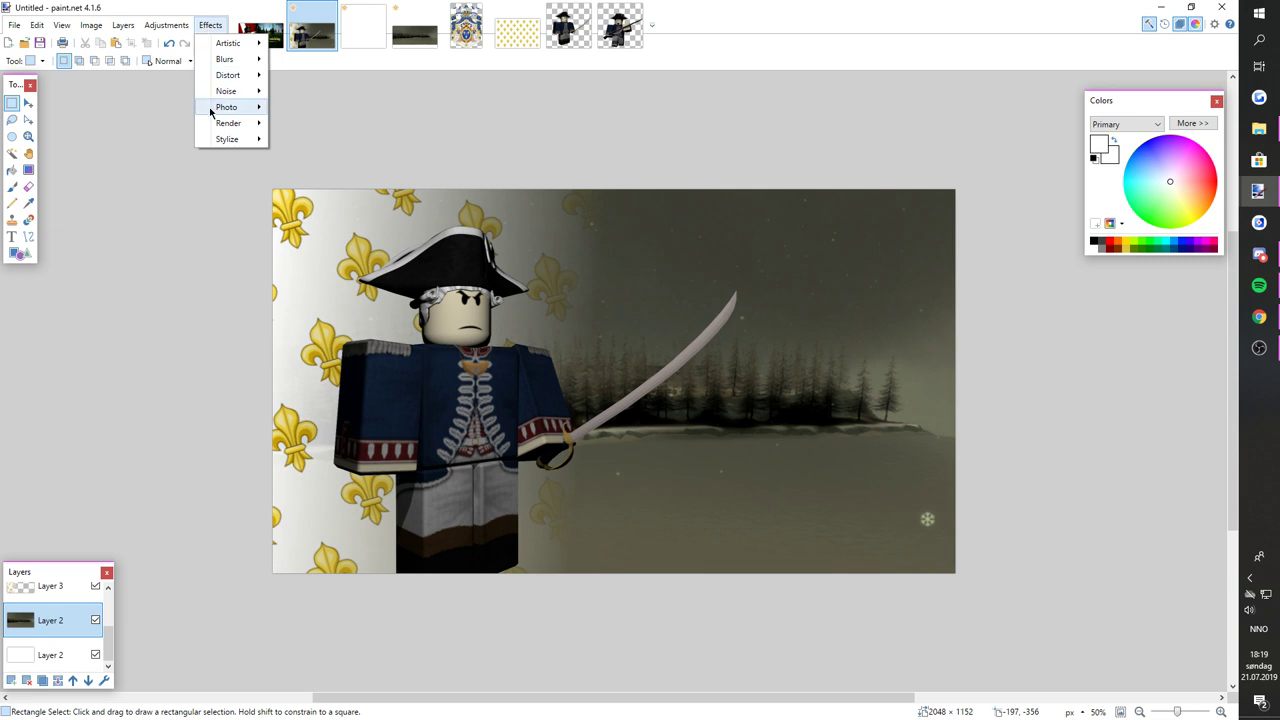
mouse_move(248, 126)
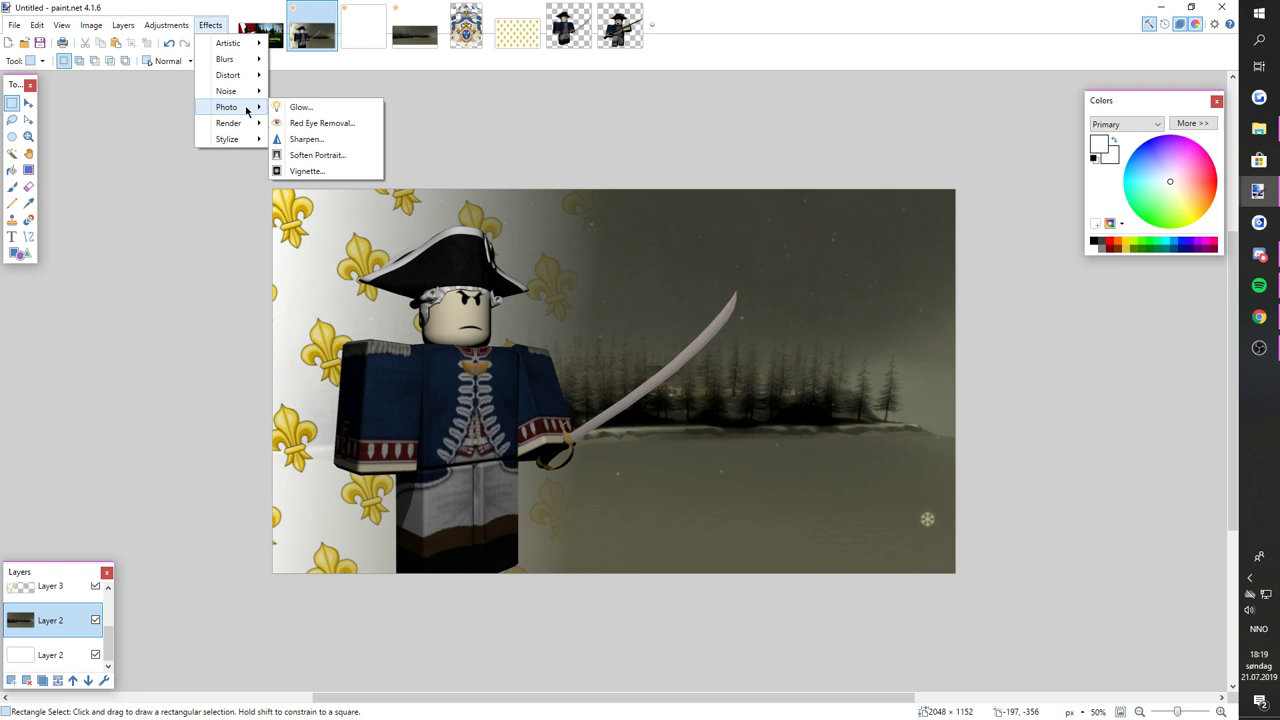
left_click(308, 156)
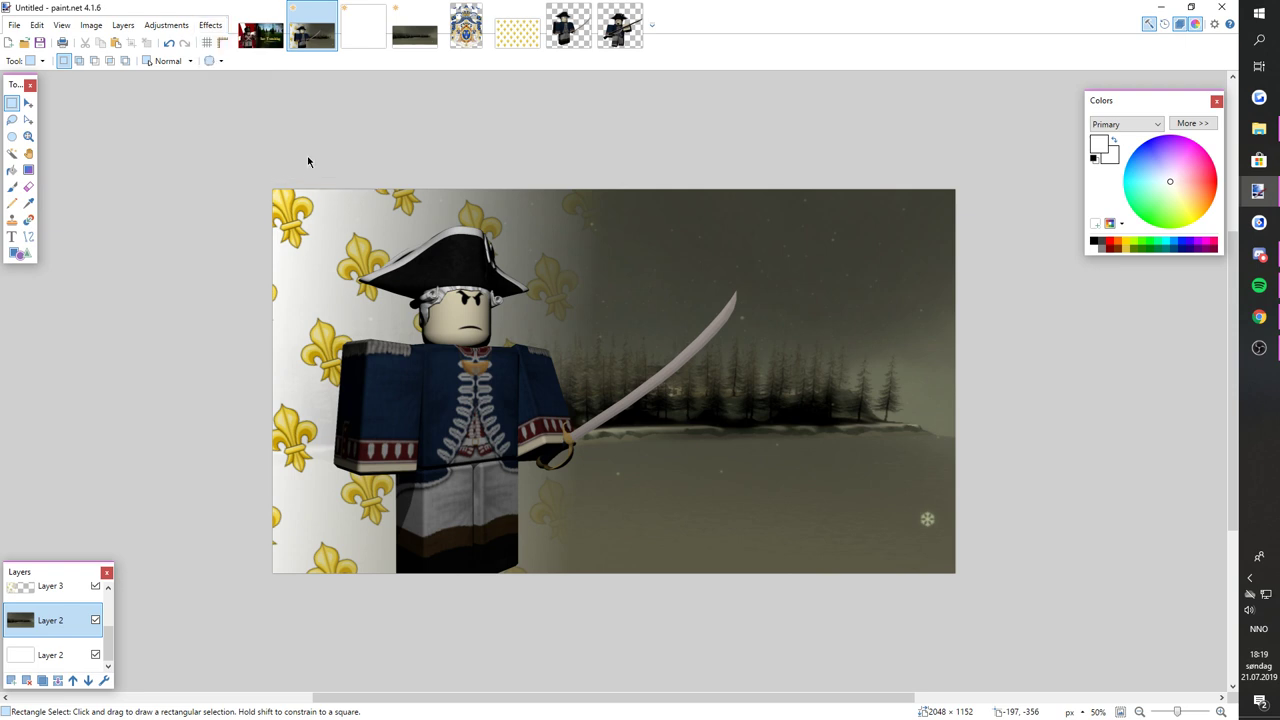
left_click_drag(607, 291, 906, 243)
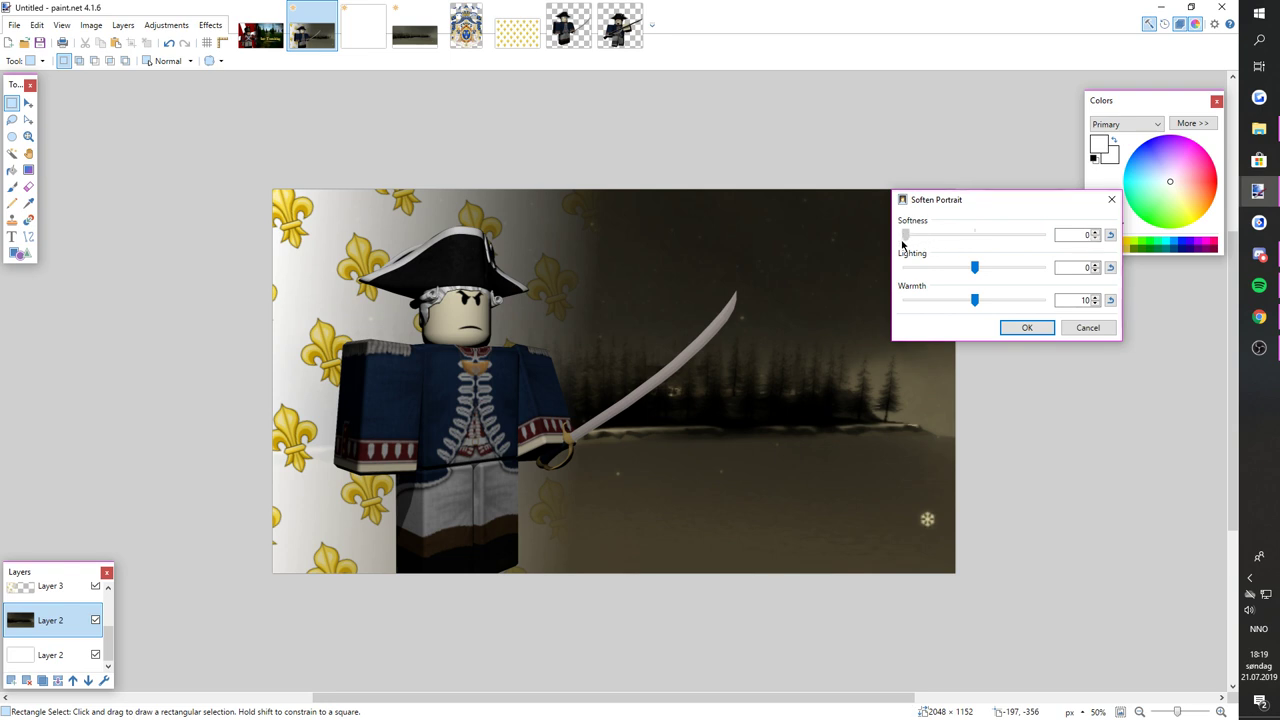
left_click(1098, 327)
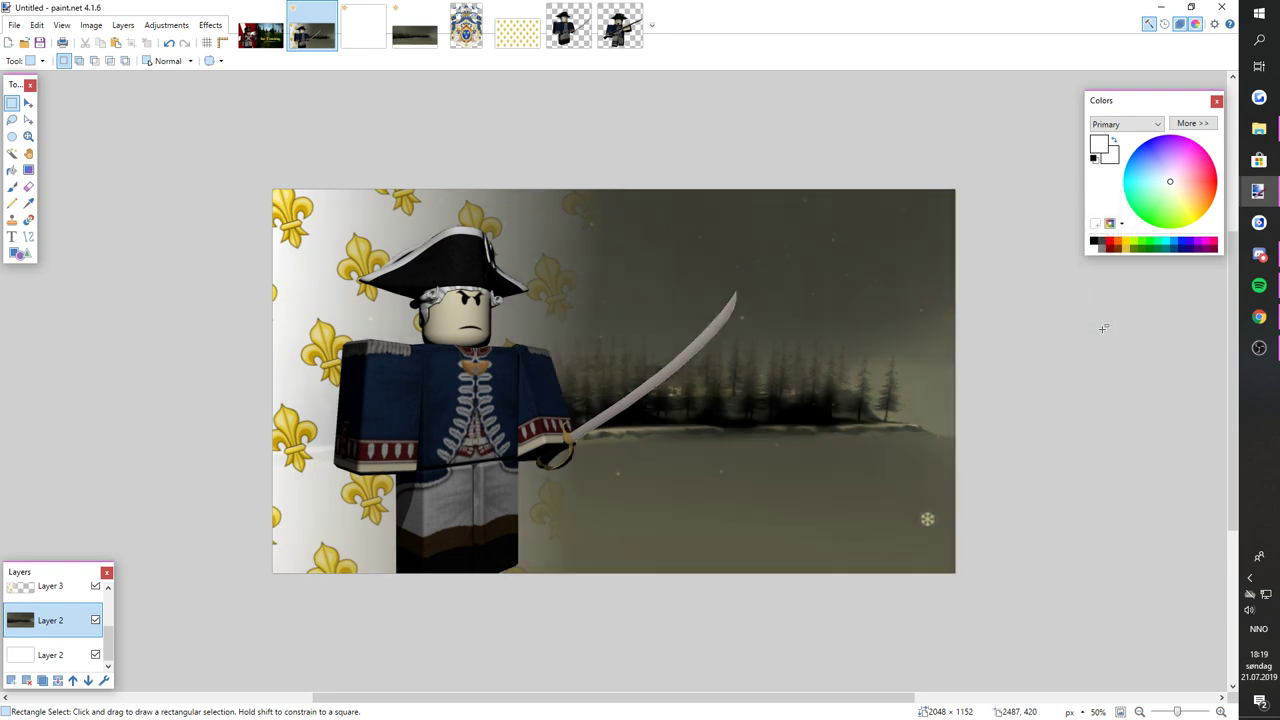
- Apply Soften Portrait with Warmth 0, Lighting 17, softness about 7, then reapply it on Layer 3
left_click(210, 25)
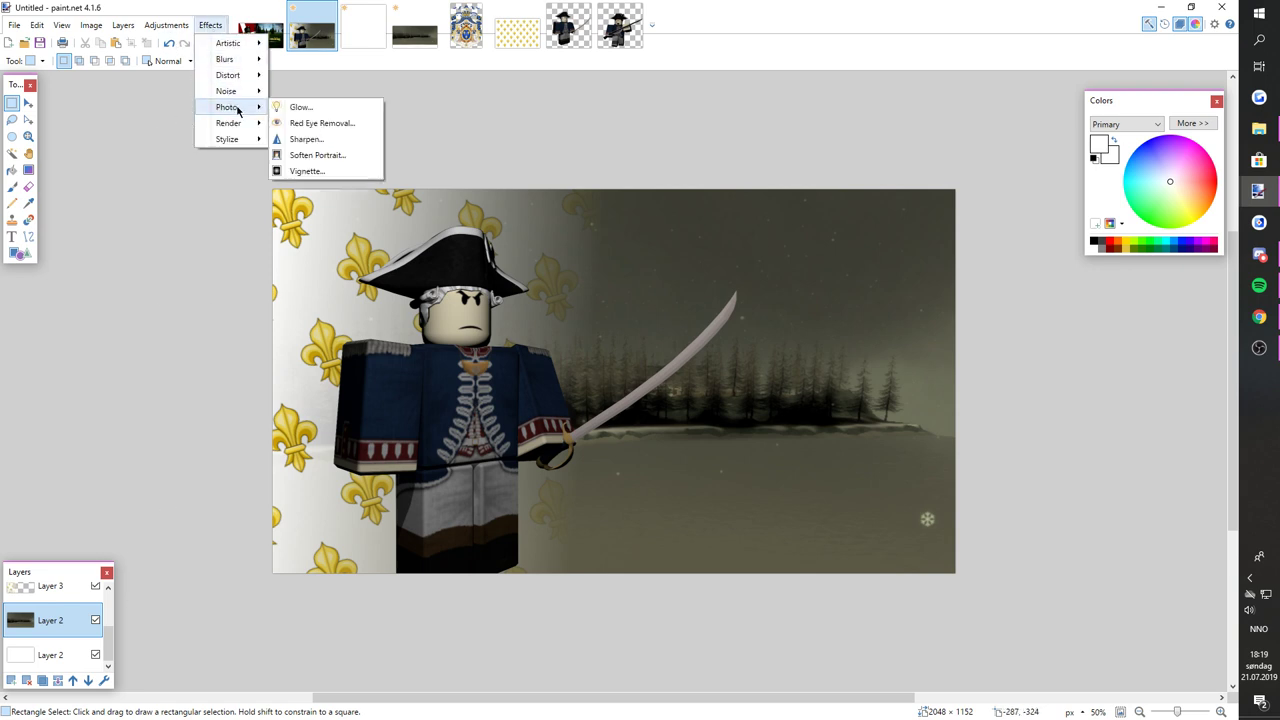
left_click(300, 155)
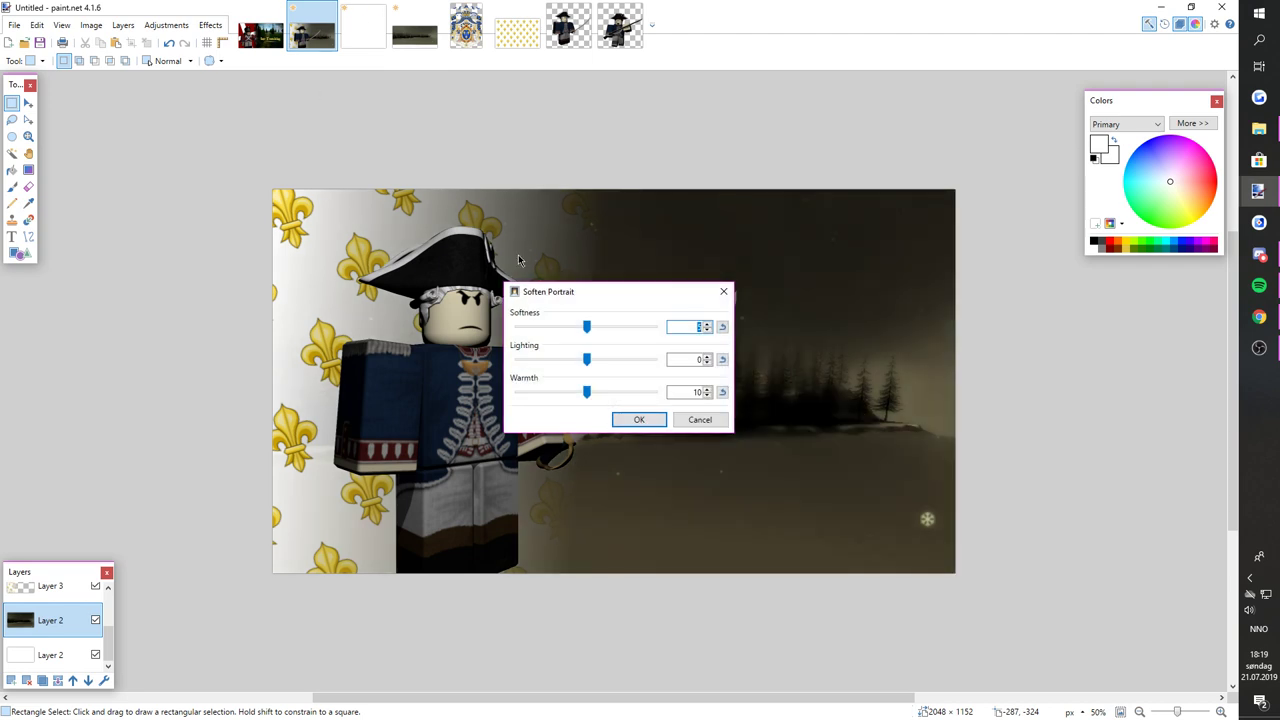
left_click_drag(587, 400, 466, 398)
left_click_drag(590, 365, 651, 364)
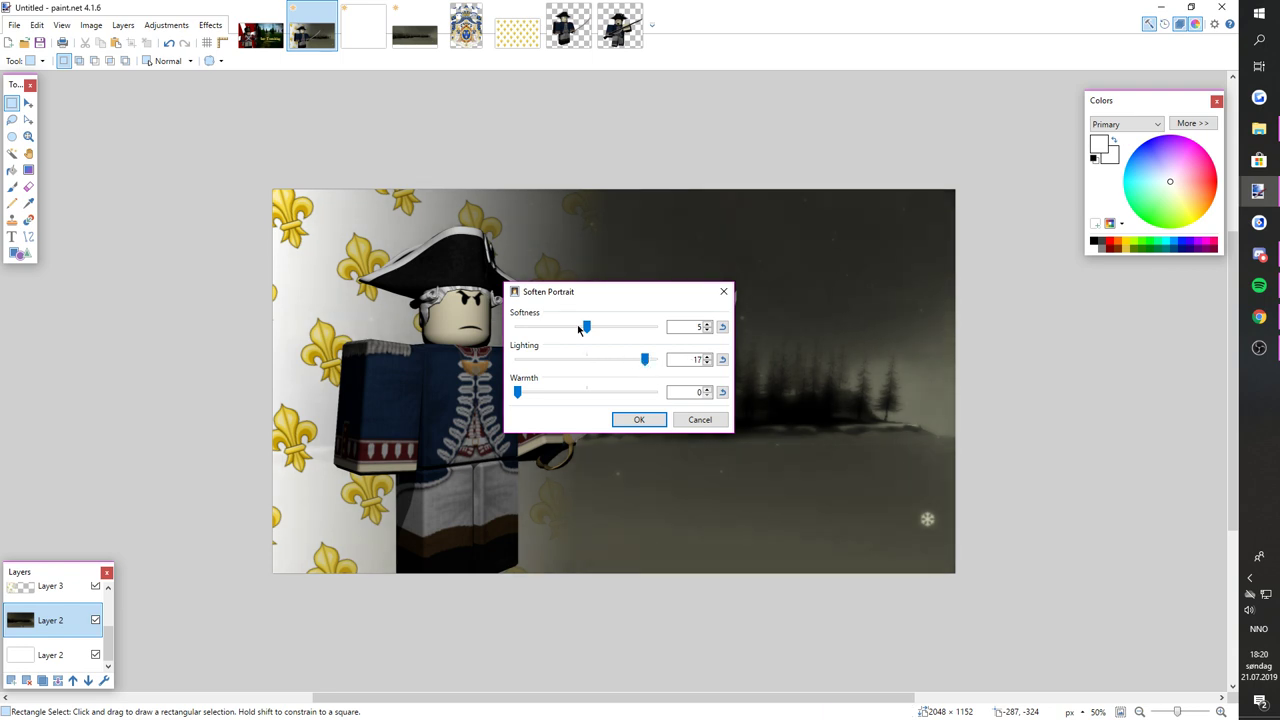
mouse_move(590, 332)
left_mouse_down()
mouse_move(552, 332)
mouse_move(653, 333)
mouse_move(613, 336)
left_mouse_up()
left_click(645, 421)
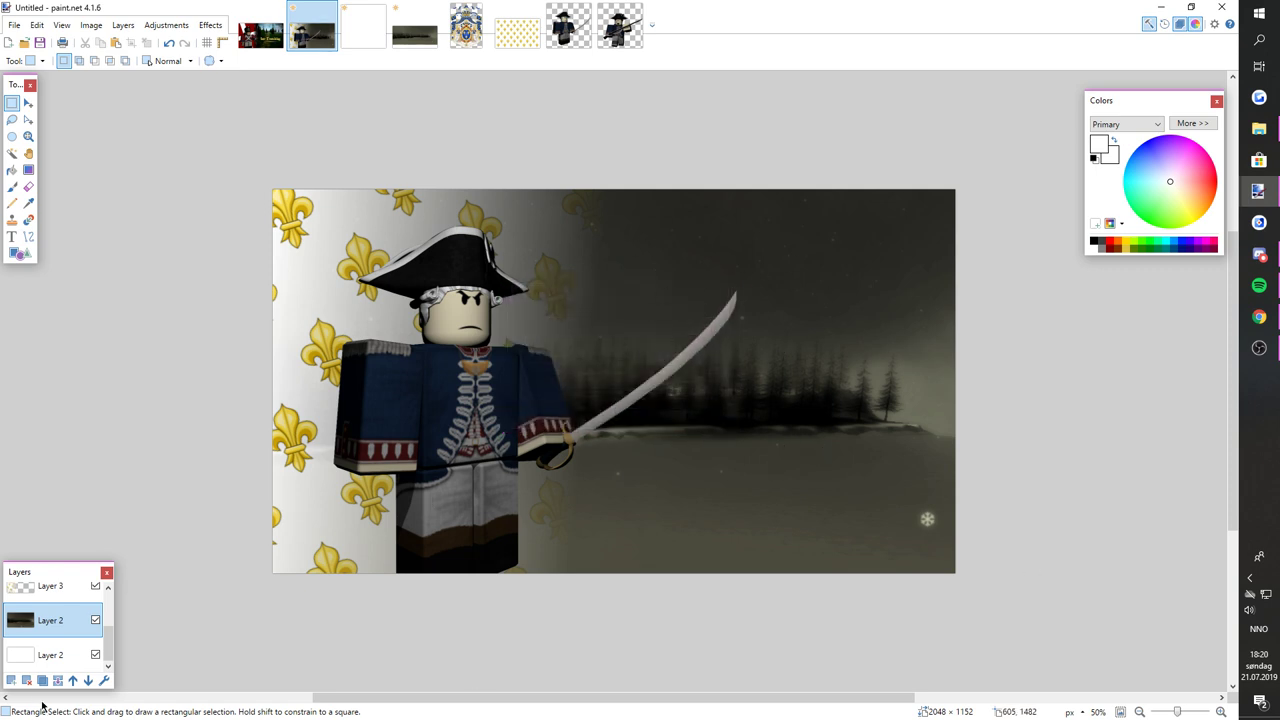
left_click(46, 586)
left_click(211, 25)
- Undo the repeated Soften Portrait on Layer 3, then set brightness -45 and contrast about 4
left_click(240, 43)
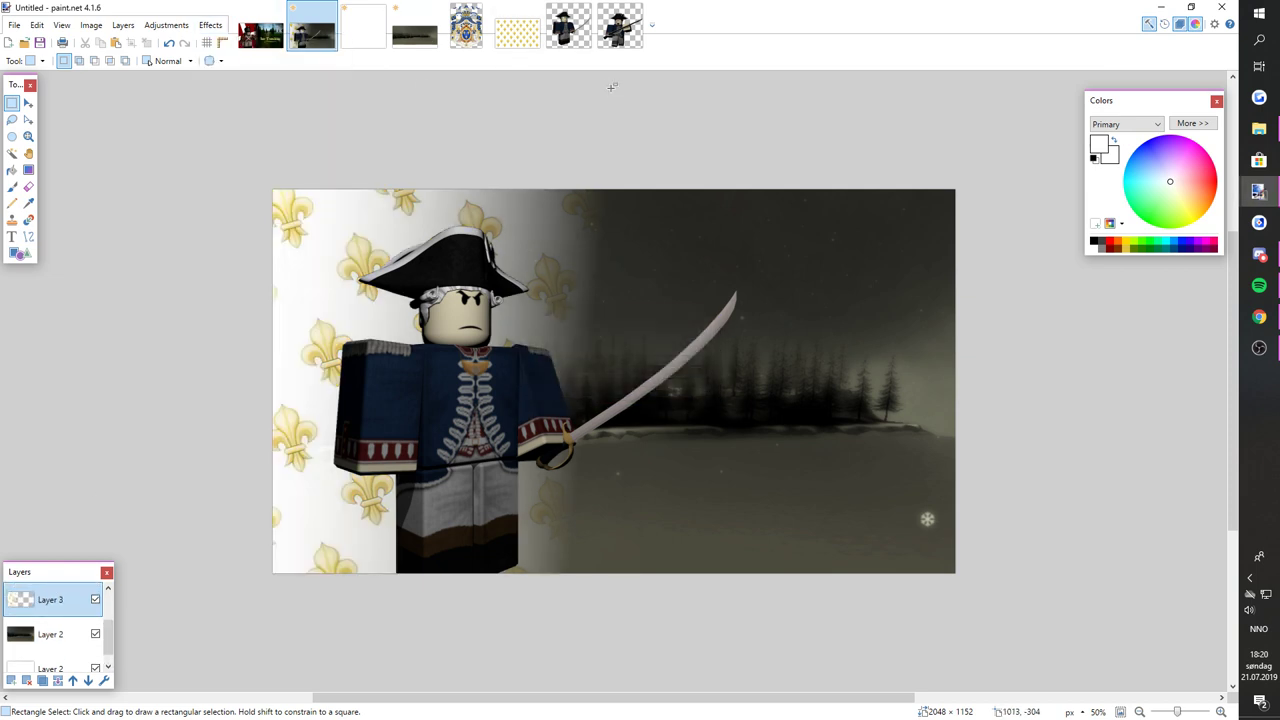
left_click(169, 43)
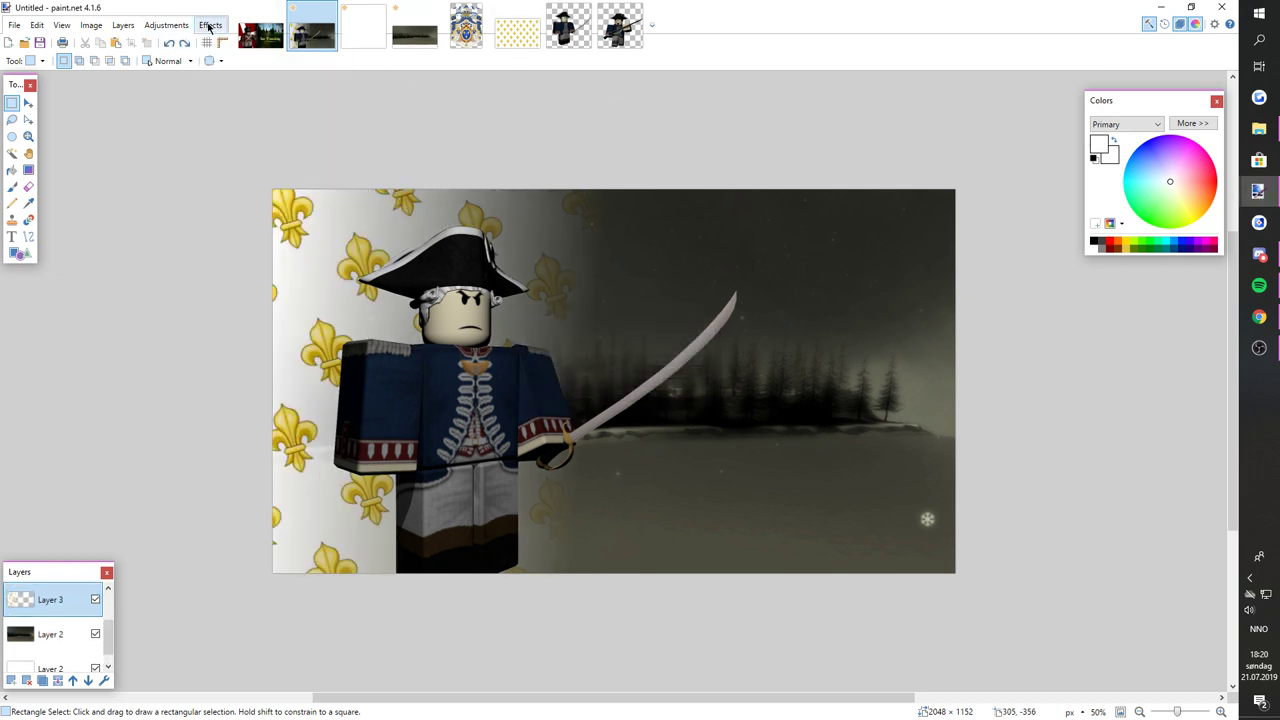
left_click(210, 25)
mouse_move(185, 30)
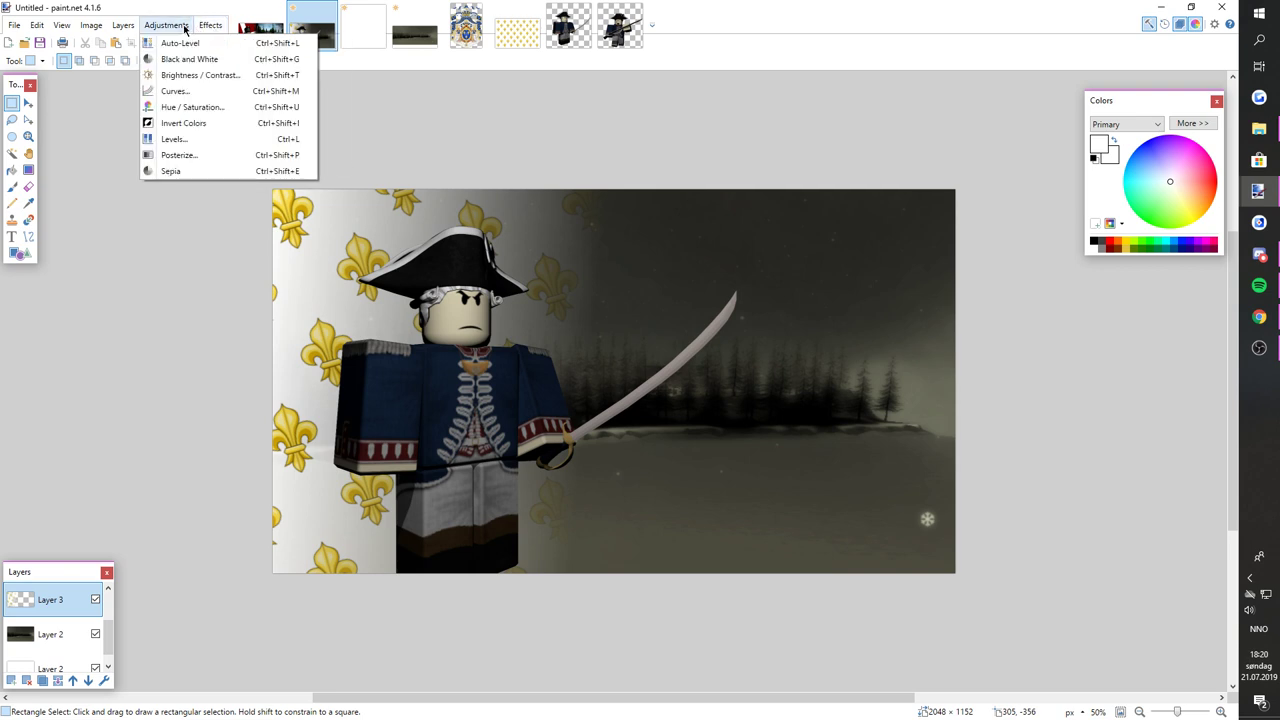
left_click(198, 75)
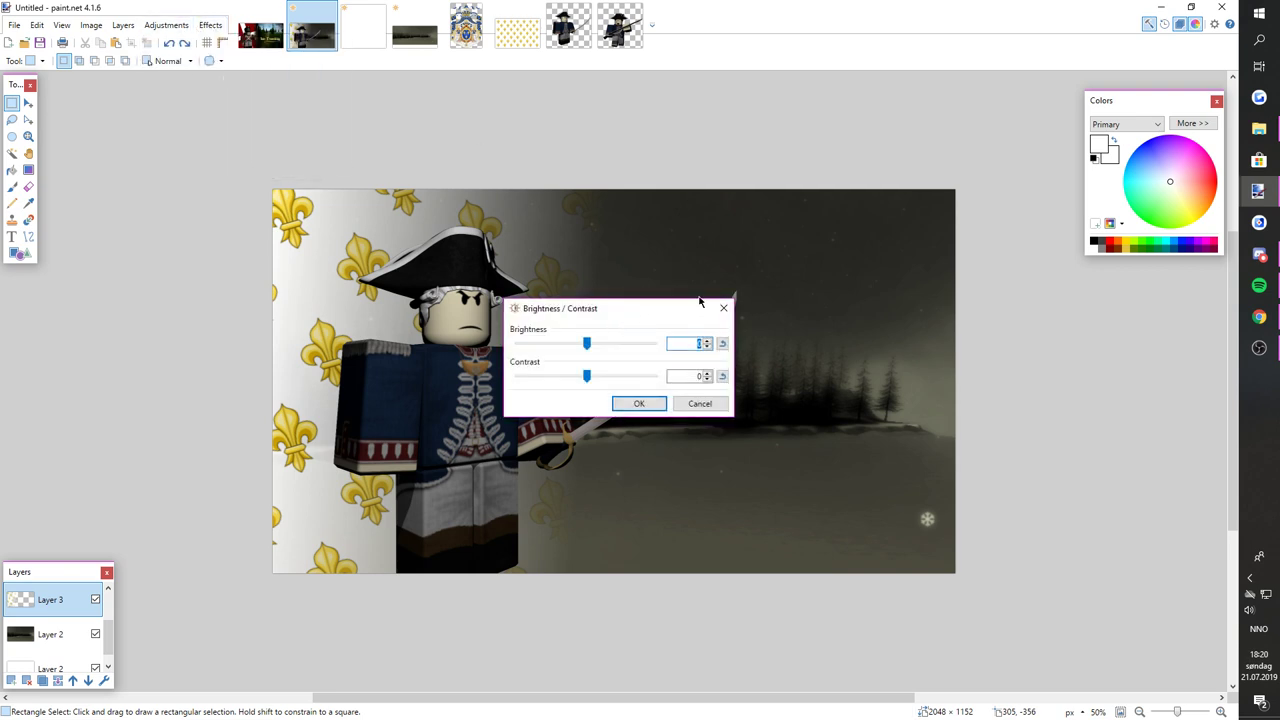
left_click_drag(700, 302, 808, 253)
left_click_drag(694, 293, 695, 332)
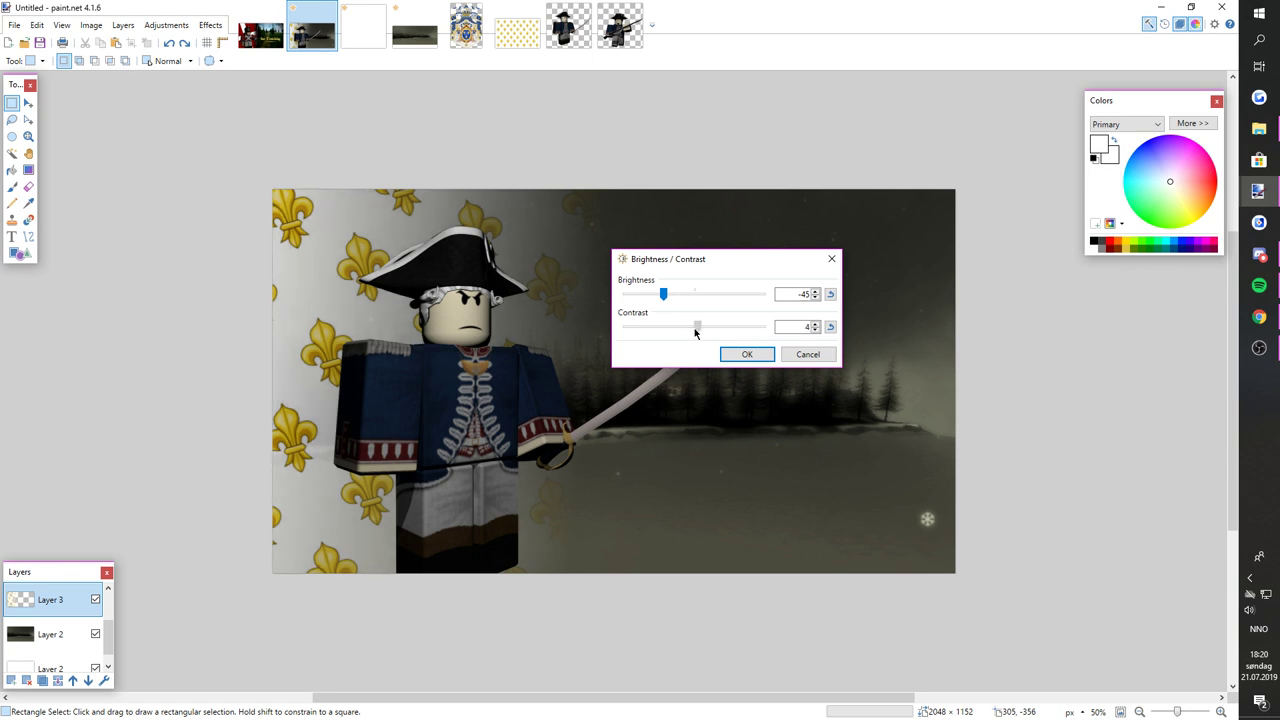
left_click(762, 355)
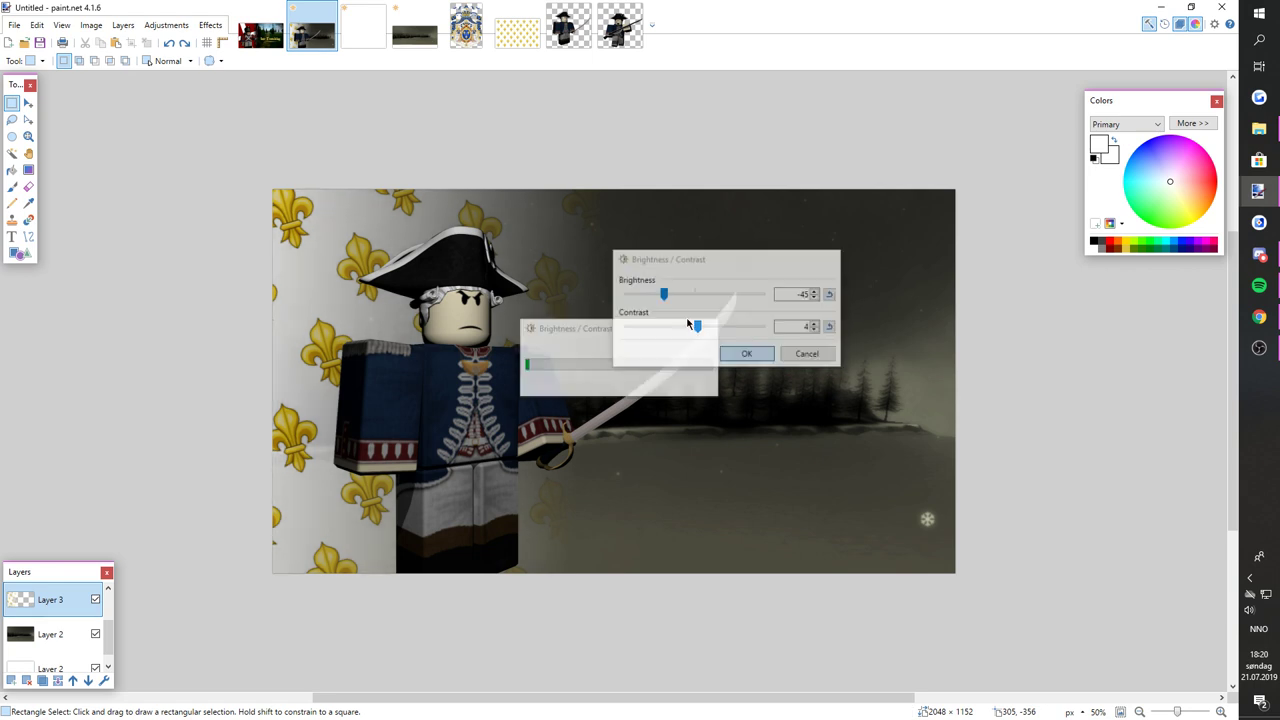
left_click(185, 26)
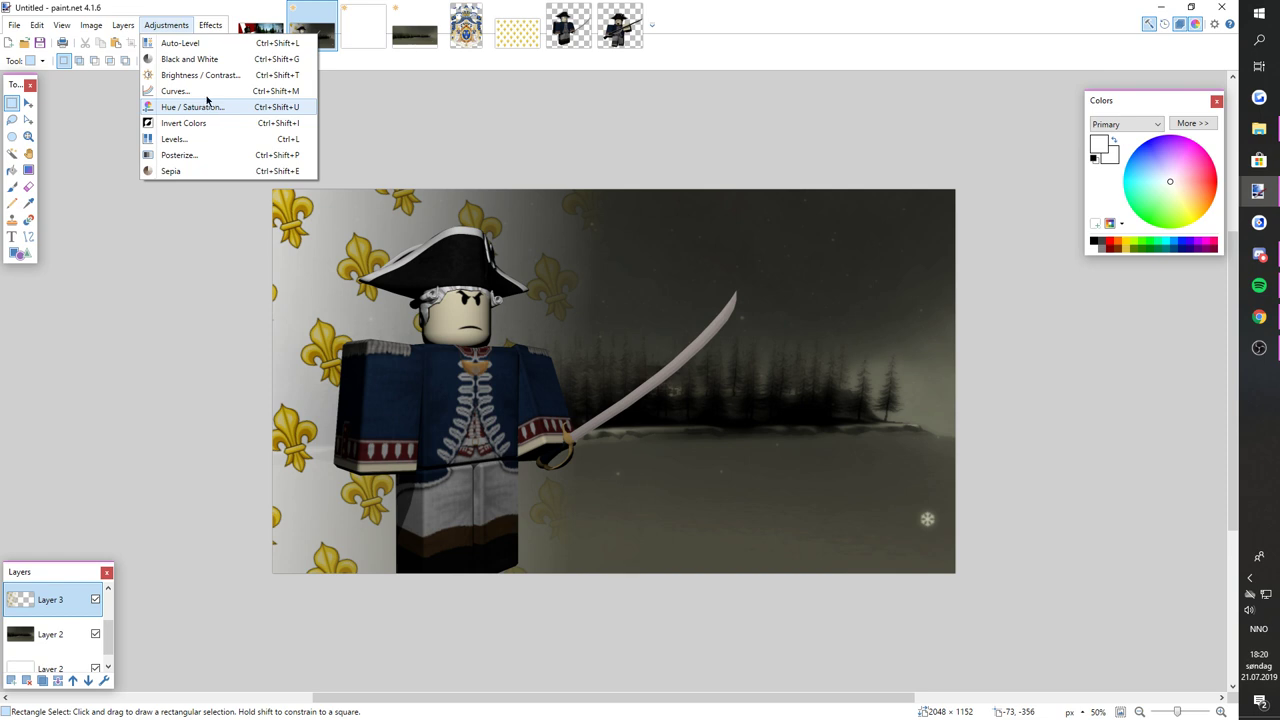
- Apply Soften Portrait to the flag layer with softness 5, lighting -20 and warmth 0
mouse_move(210, 26)
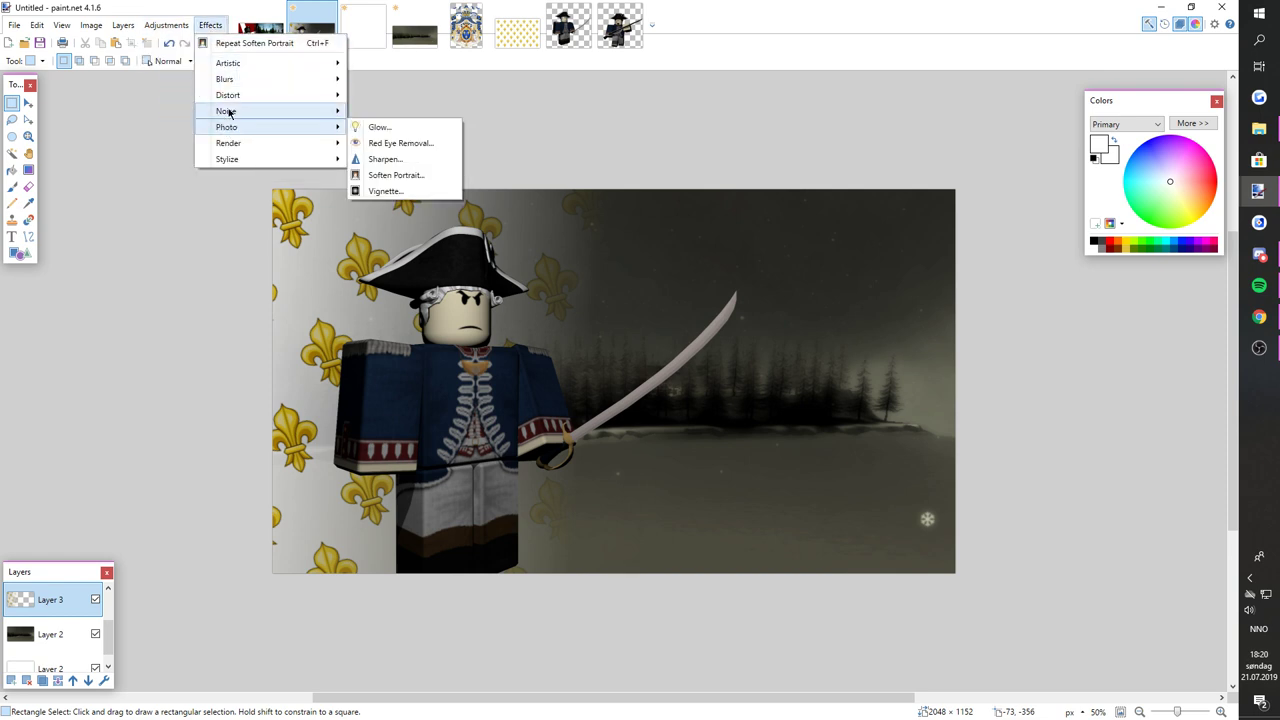
mouse_move(227, 141)
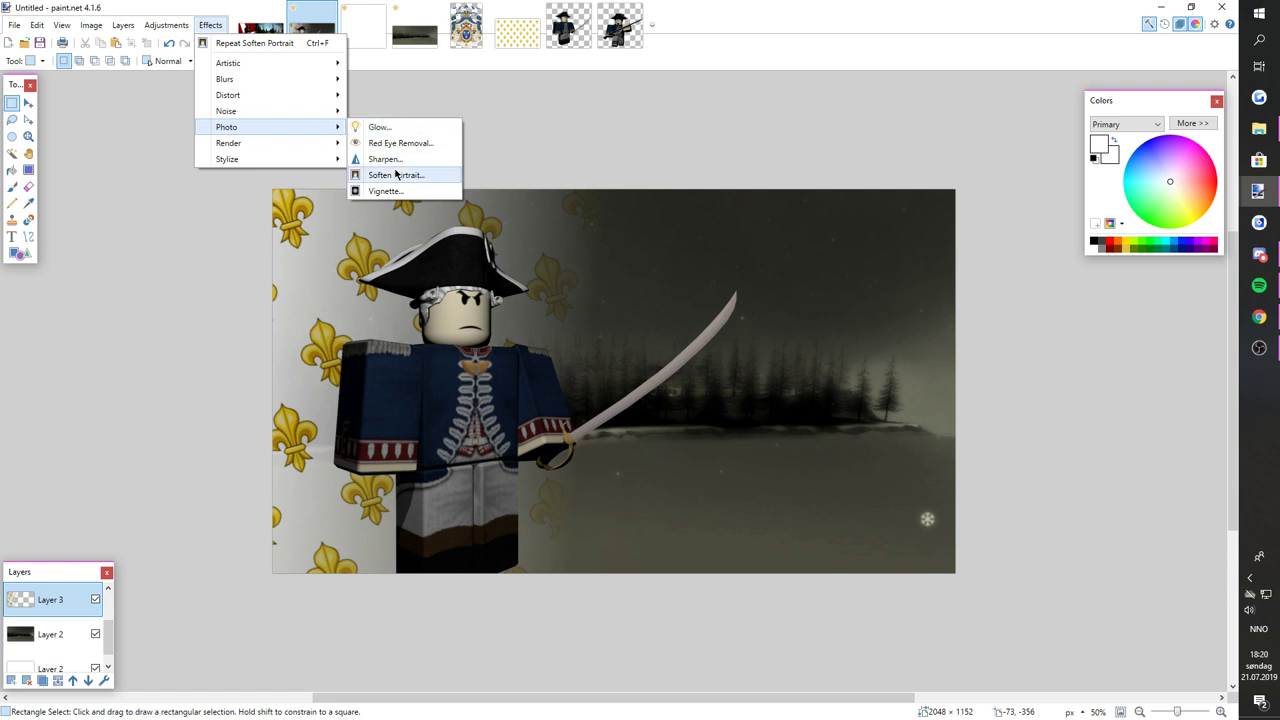
left_click(395, 175)
left_click_drag(680, 289, 724, 288)
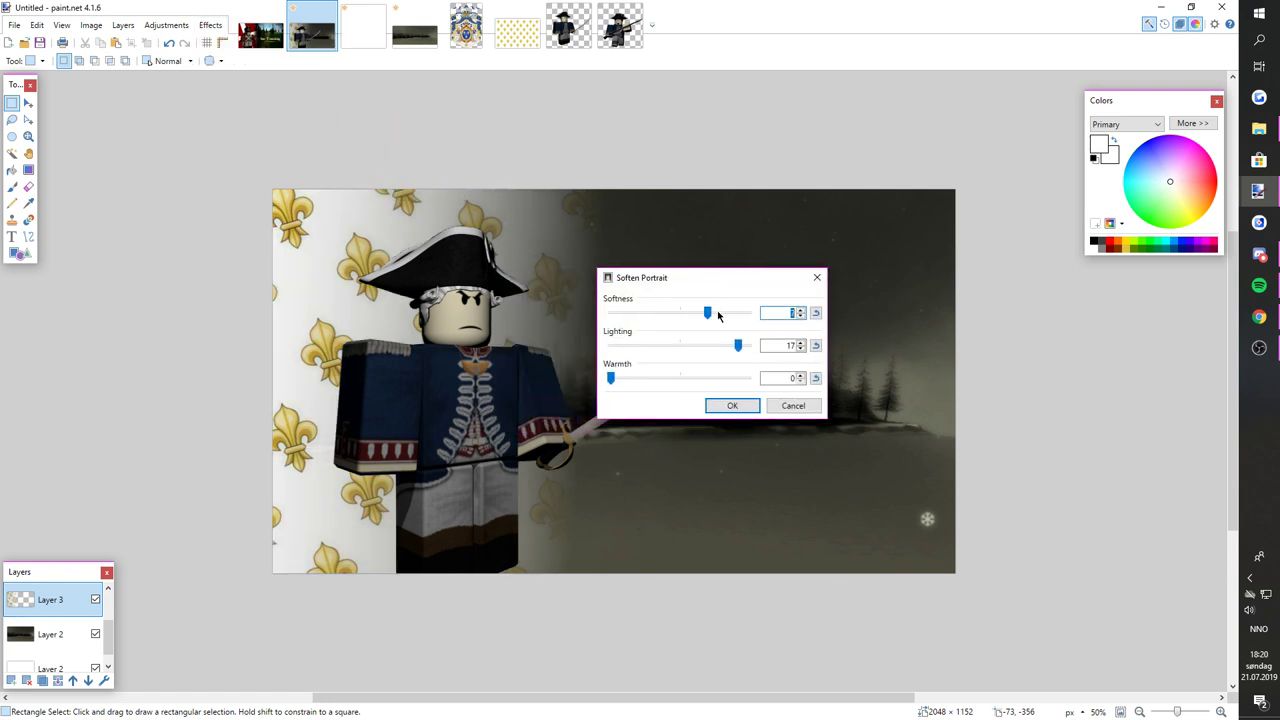
left_click_drag(610, 379, 683, 386)
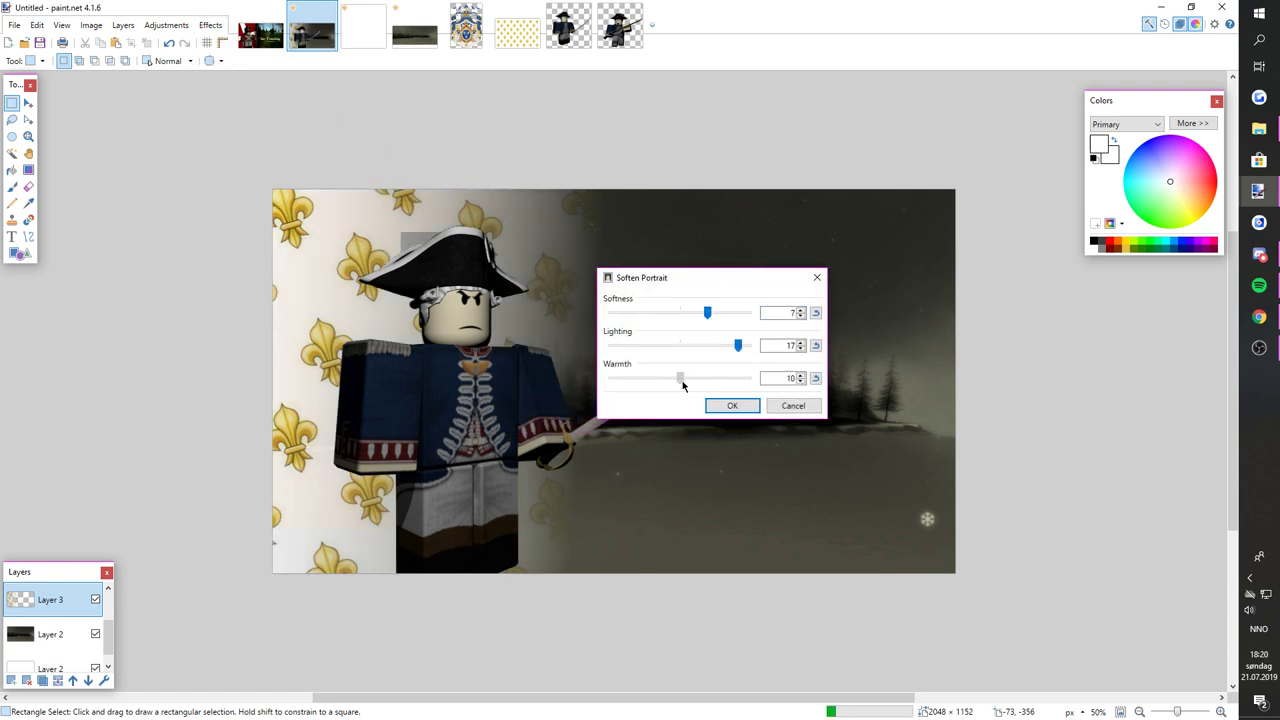
left_click_drag(737, 347, 608, 346)
mouse_move(710, 312)
left_mouse_down()
mouse_move(588, 322)
mouse_move(706, 320)
left_mouse_up()
left_click(673, 321)
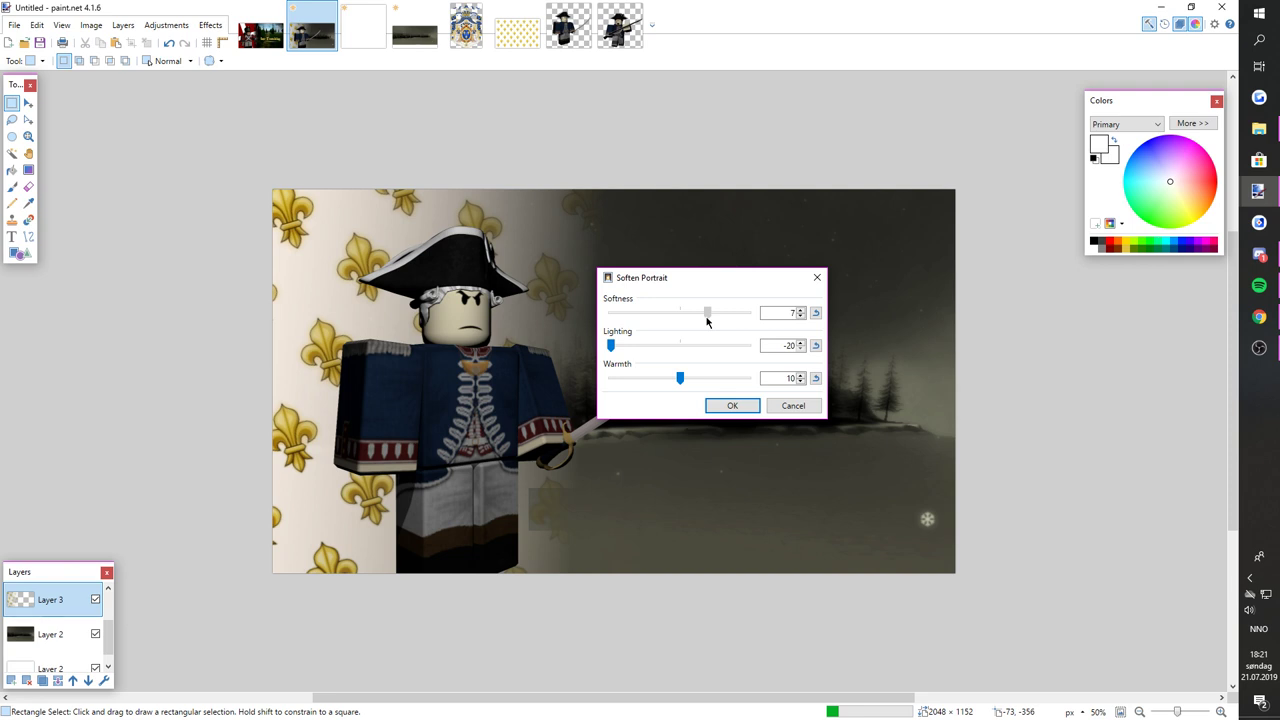
left_click_drag(707, 320, 681, 319)
mouse_move(623, 348)
left_mouse_down()
mouse_move(794, 343)
mouse_move(605, 346)
left_mouse_up()
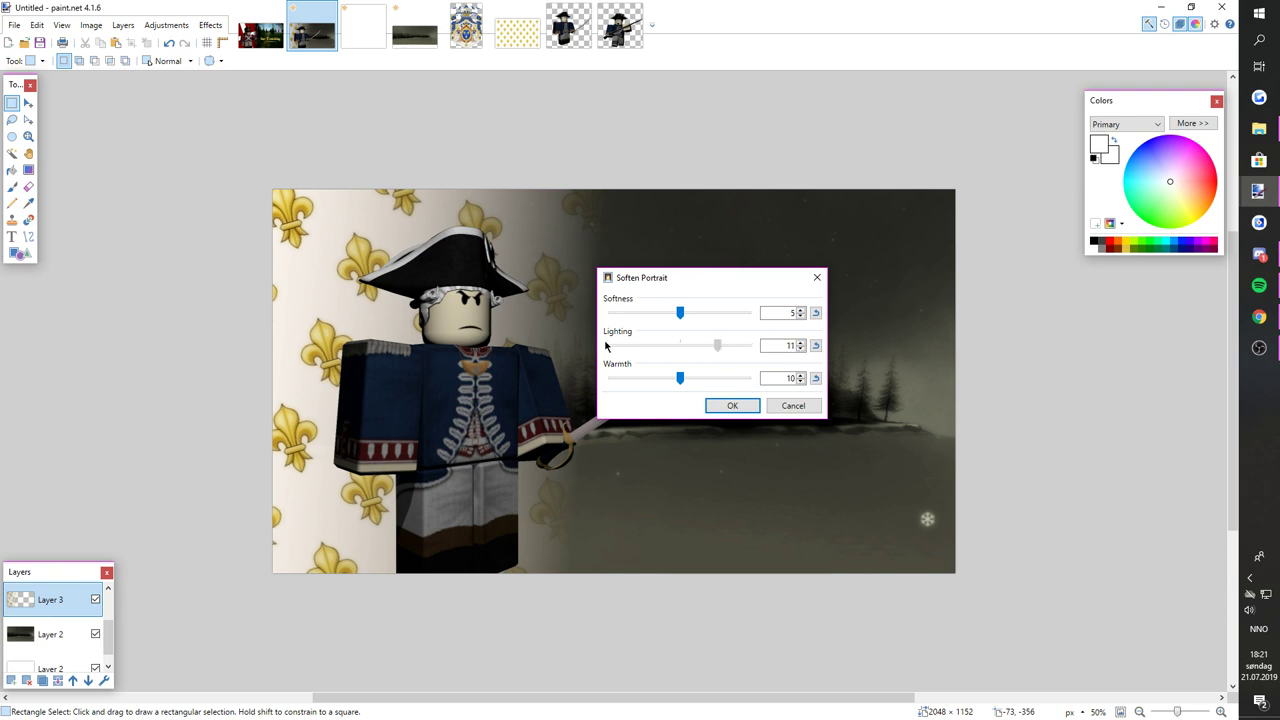
left_click_drag(680, 380, 446, 376)
mouse_move(612, 348)
left_mouse_down()
mouse_move(752, 352)
mouse_move(603, 356)
left_mouse_up()
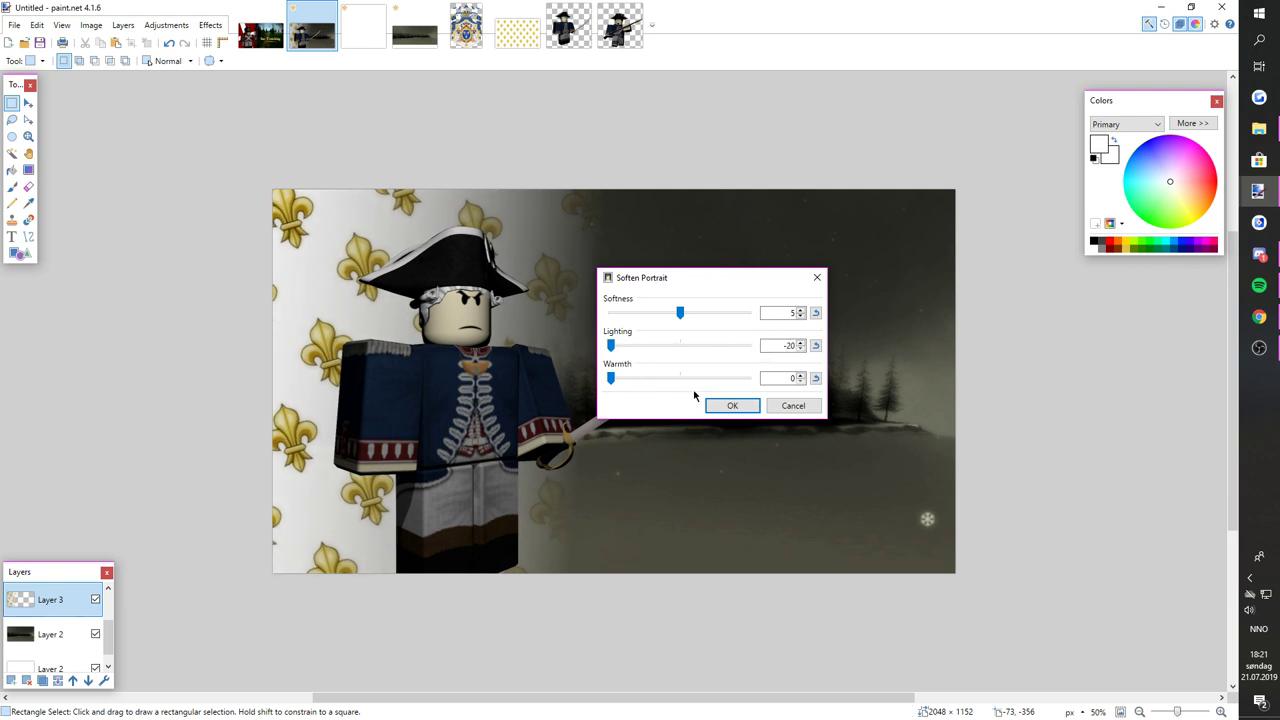
left_click(732, 407)
scroll(643, 386, "down", 5)
- Duplicate the officer figure's Layer 4 so two copies sit above the flag layer
scroll(641, 389, "up", 5)
scroll(685, 440, "down", 5)
scroll(333, 355, "up", 5)
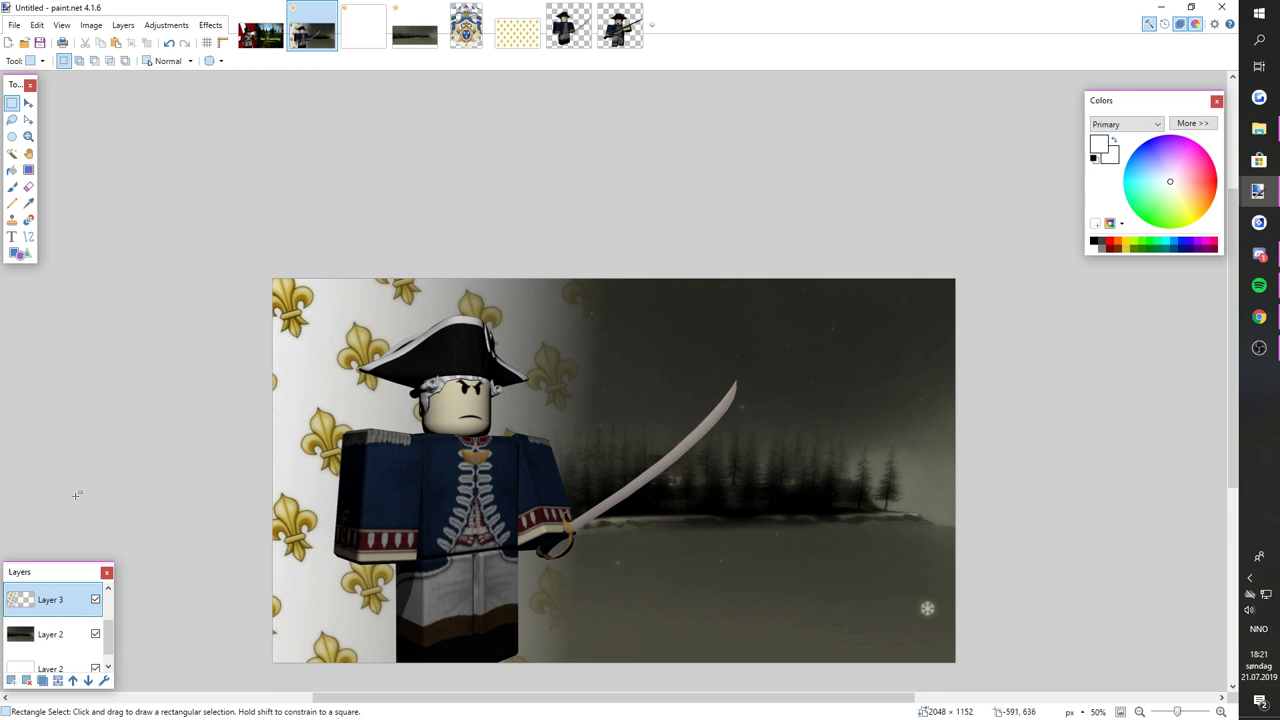
left_click_drag(1191, 708, 1186, 710)
left_click_drag(706, 704, 437, 698)
scroll(535, 698, "down", 4)
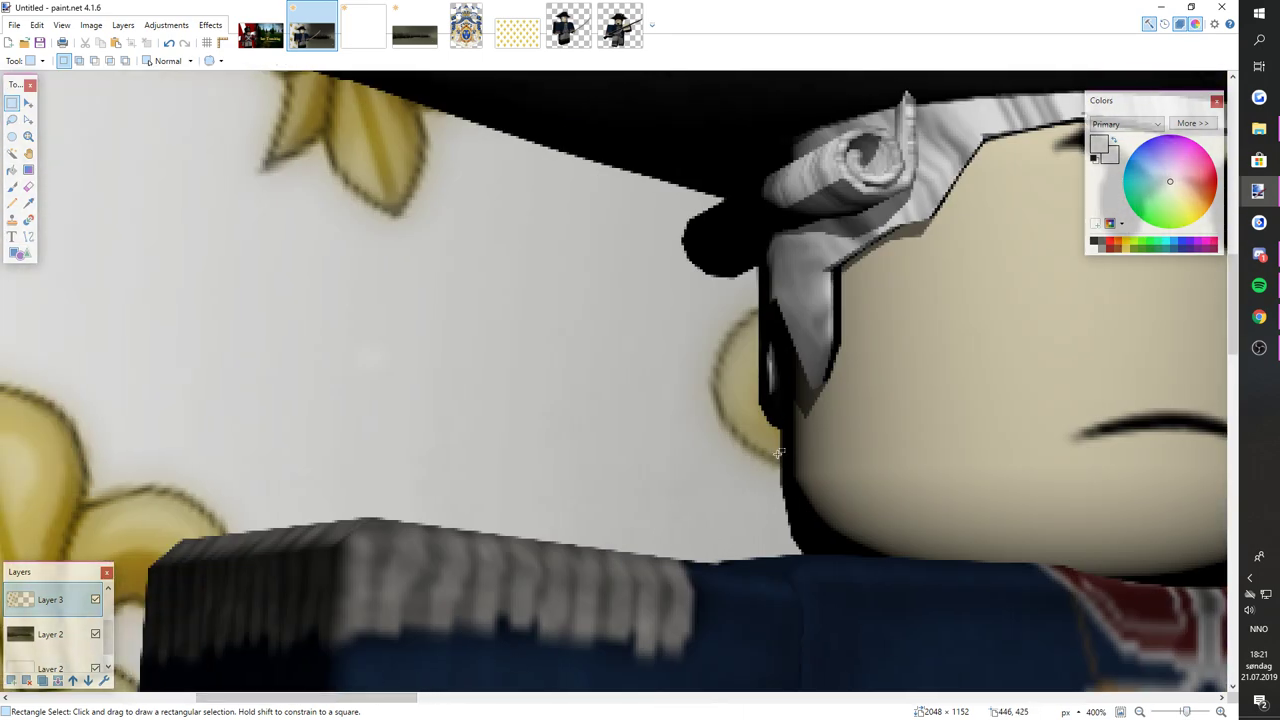
left_click_drag(1180, 716, 1176, 712)
scroll(34, 630, "up", 2)
left_click(35, 622)
left_click(42, 680)
left_click(210, 25)
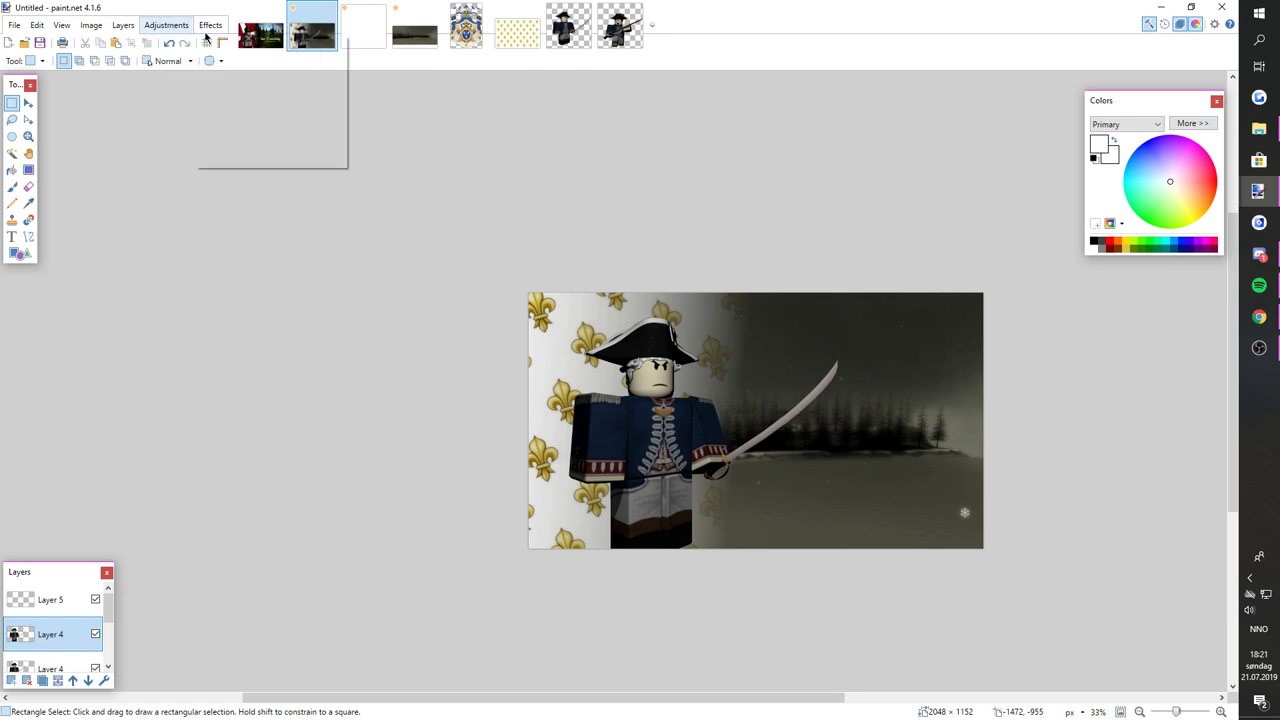
mouse_move(166, 25)
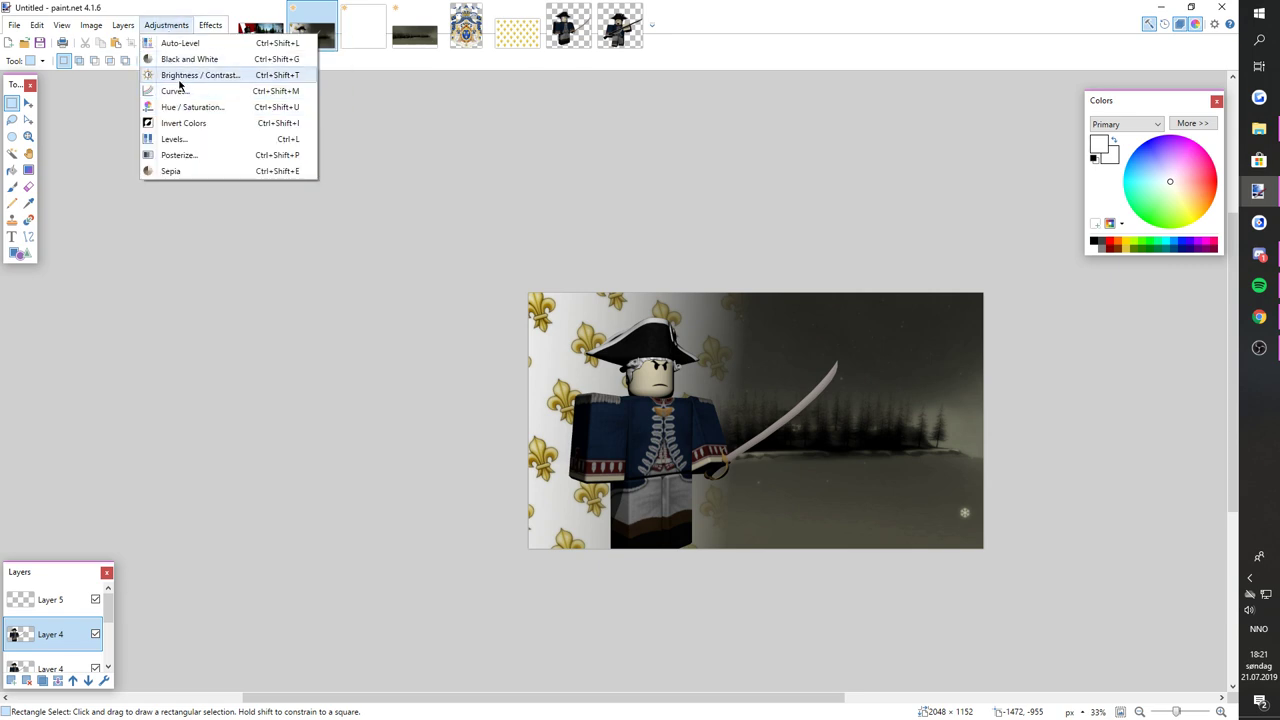
- Darken the duplicated figure layer almost to black with brightness -90
left_click(190, 75)
left_click_drag(623, 323, 947, 332)
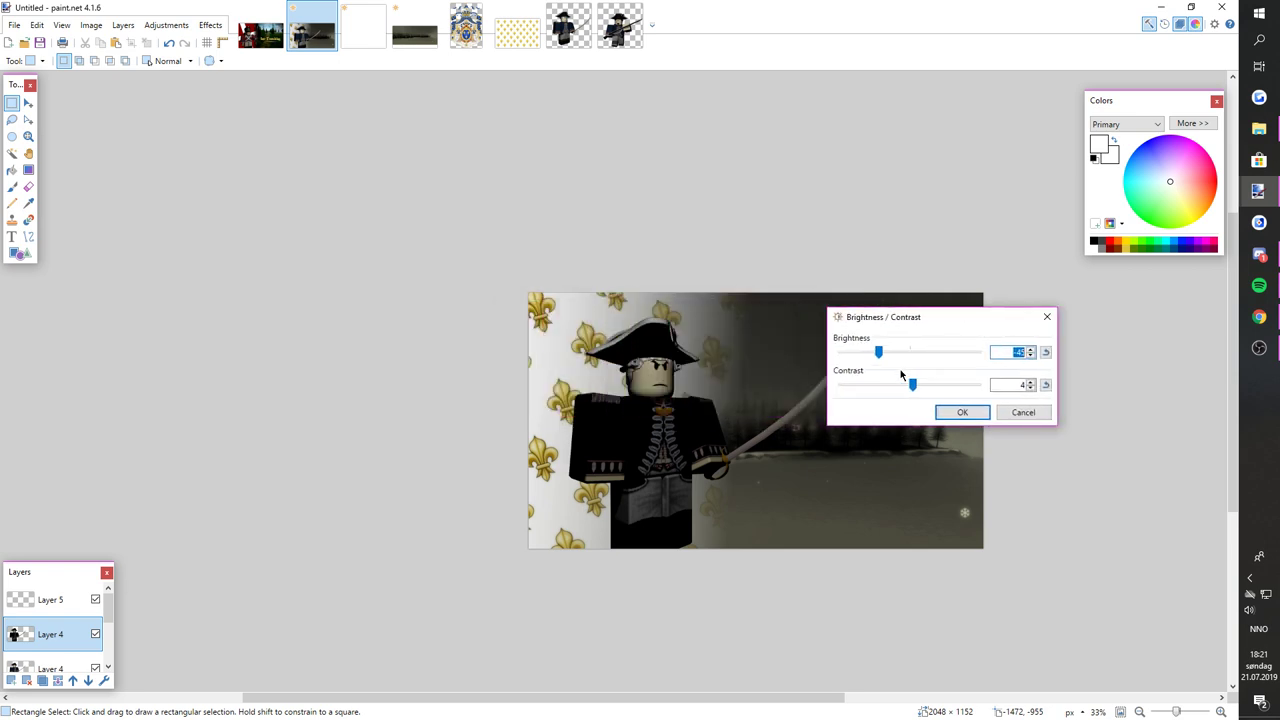
left_click_drag(912, 387, 847, 358)
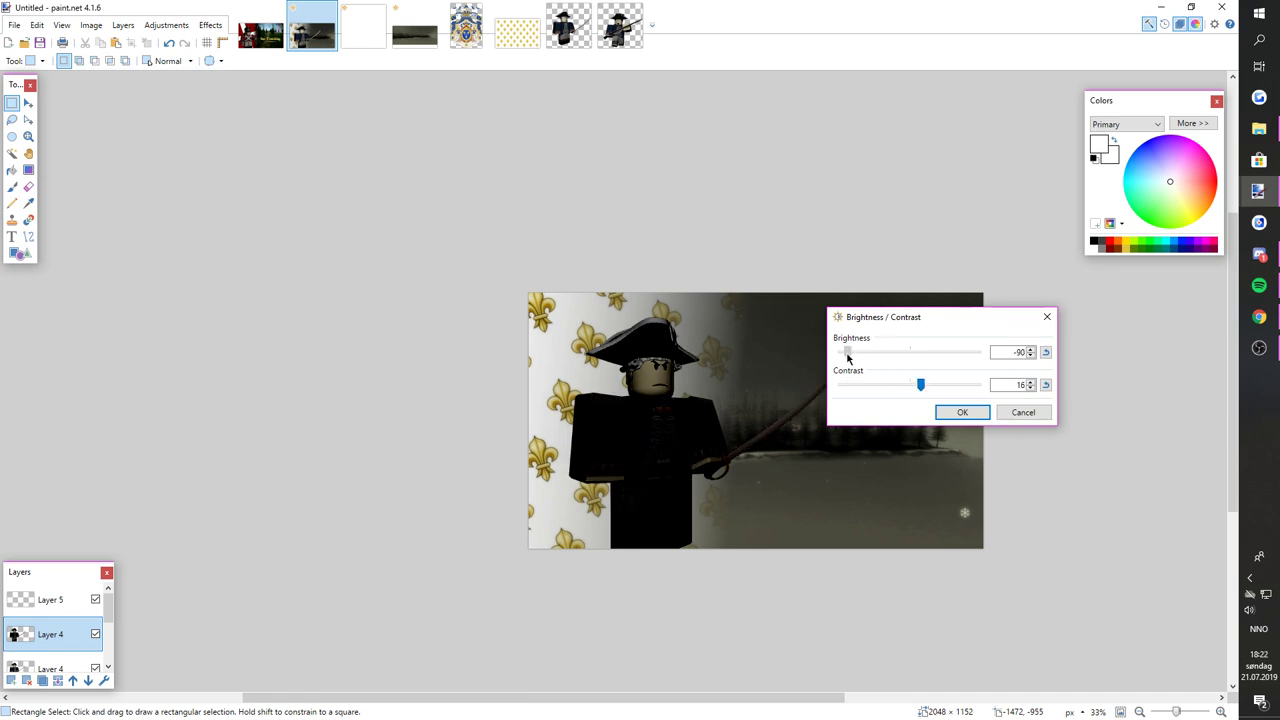
left_click(962, 412)
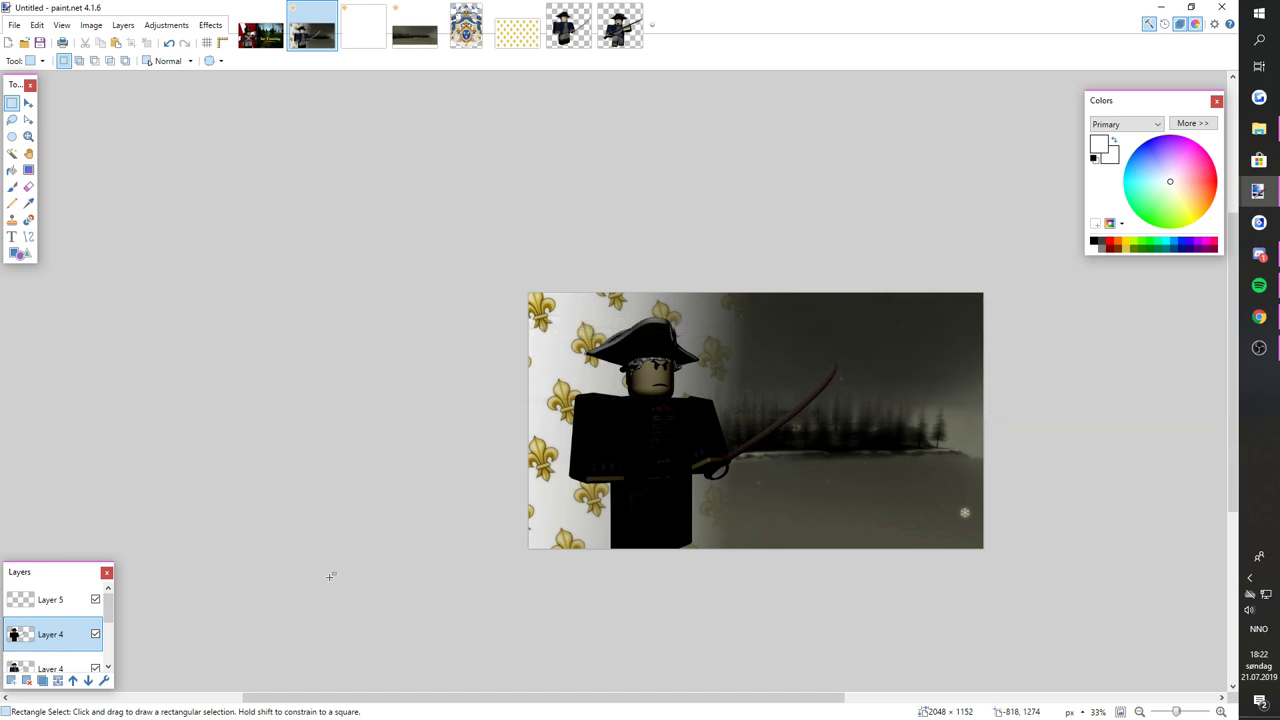
- Soften the silhouette (softness 5, lighting 0, warmth 8) and move it below the original figure
left_click(210, 25)
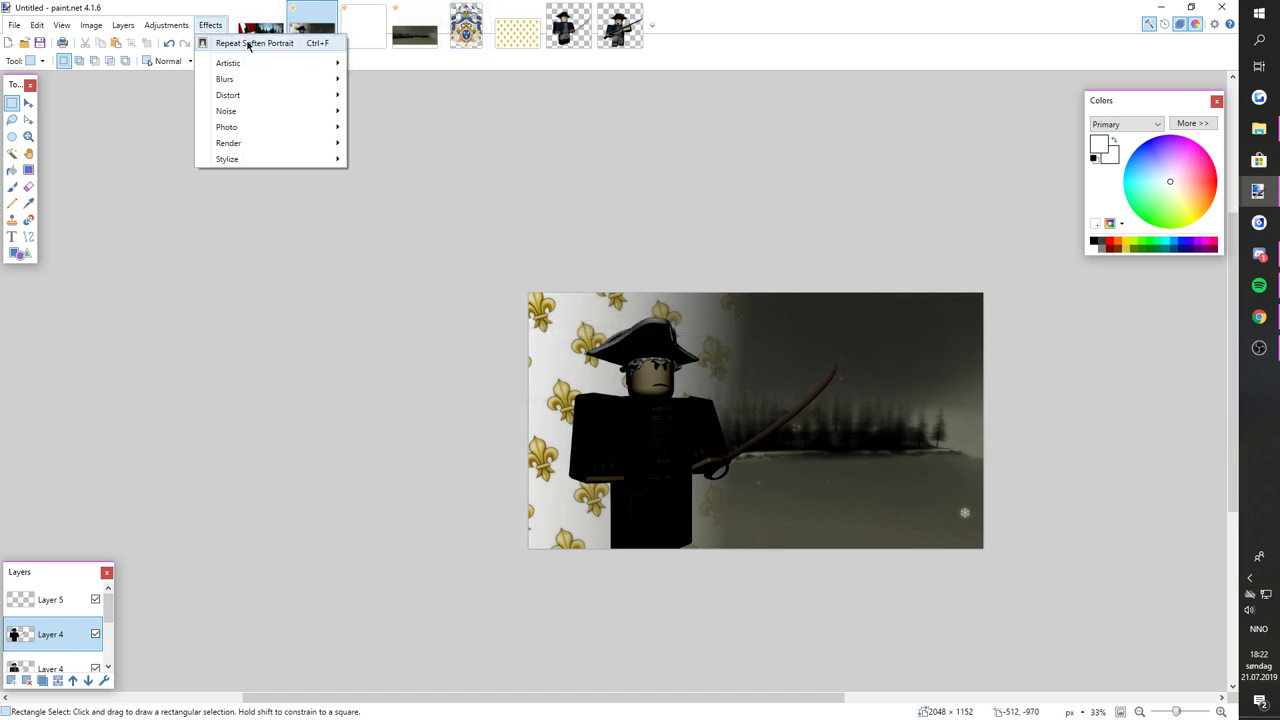
key("Escape")
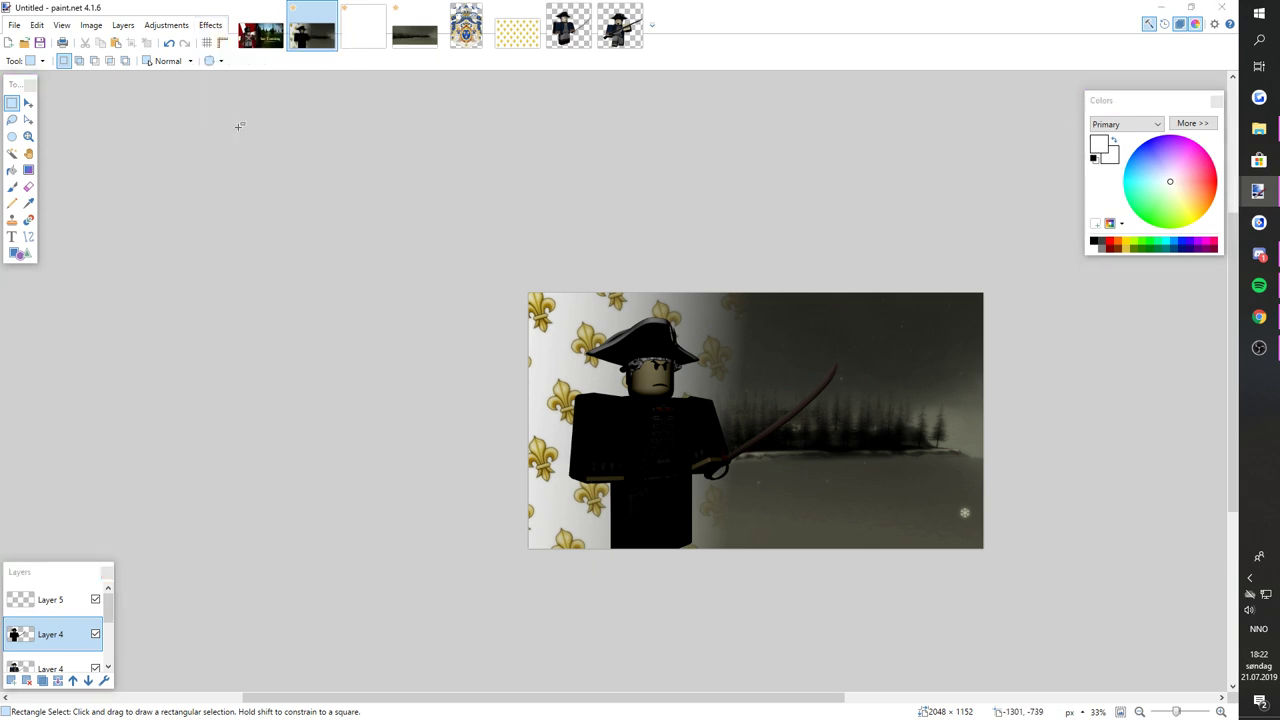
left_click(212, 26)
mouse_move(269, 126)
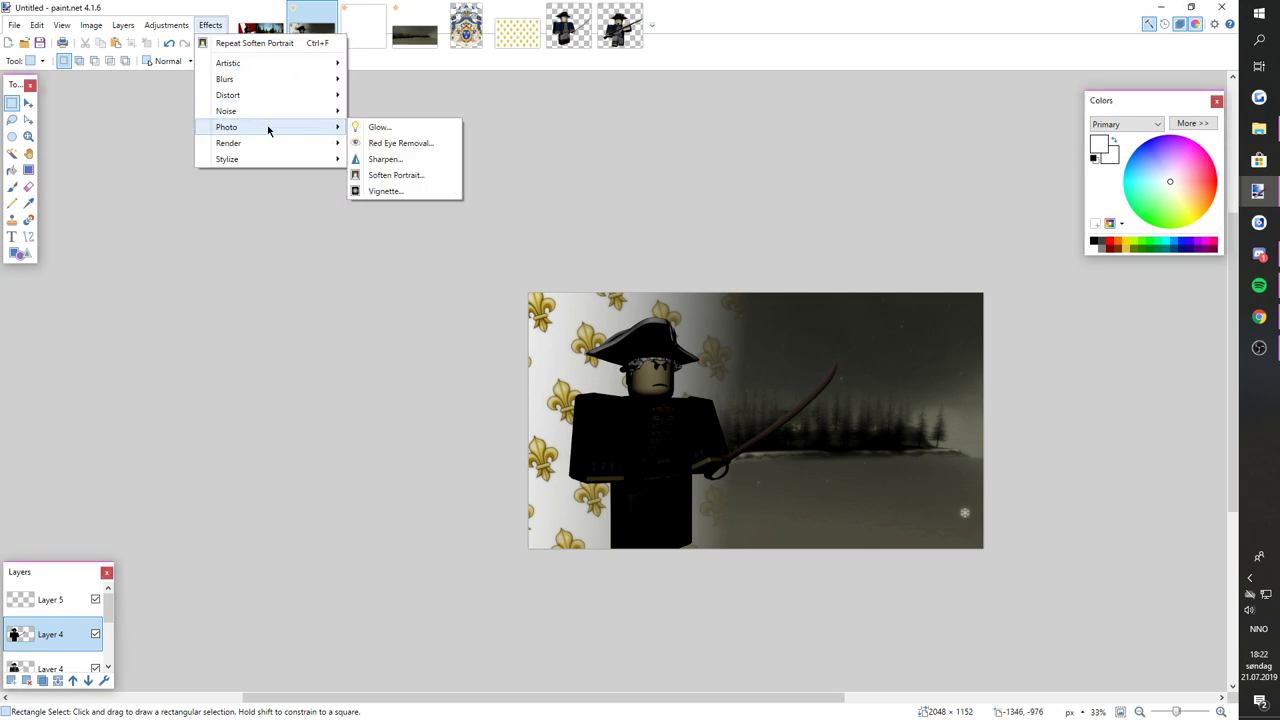
left_click(375, 175)
left_click_drag(518, 360, 594, 369)
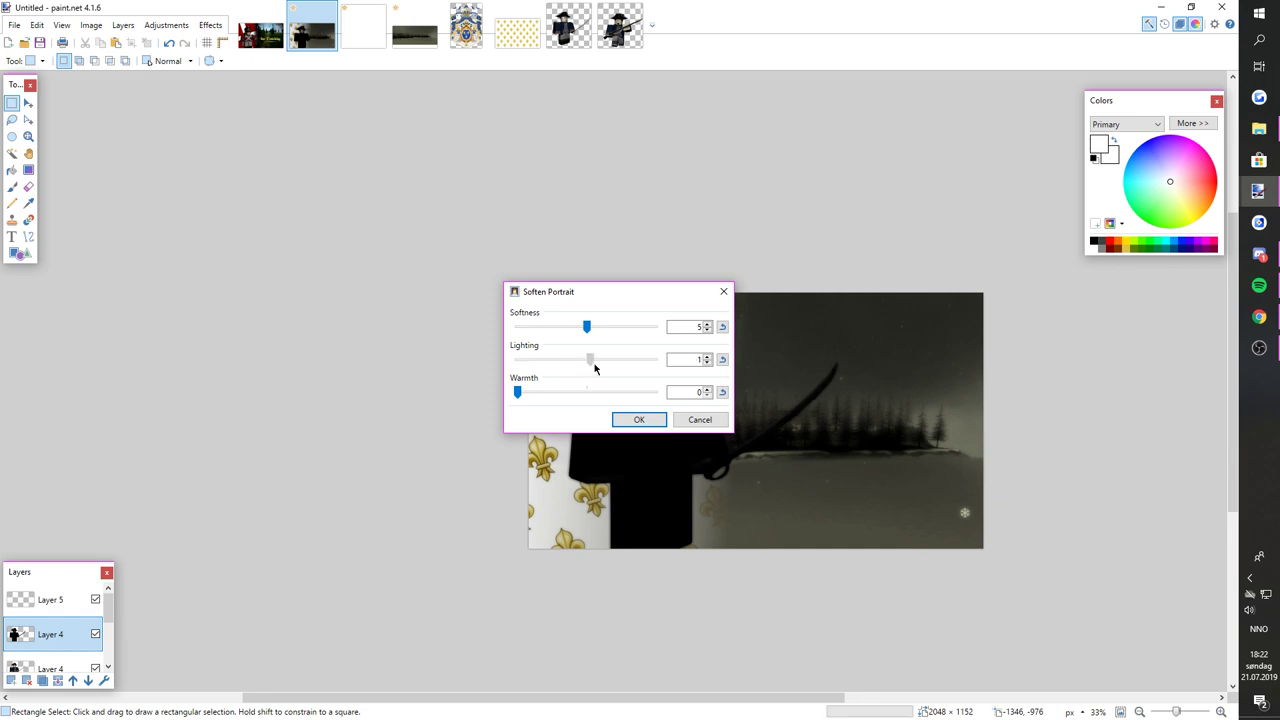
left_click_drag(526, 392, 590, 397)
left_click(636, 420)
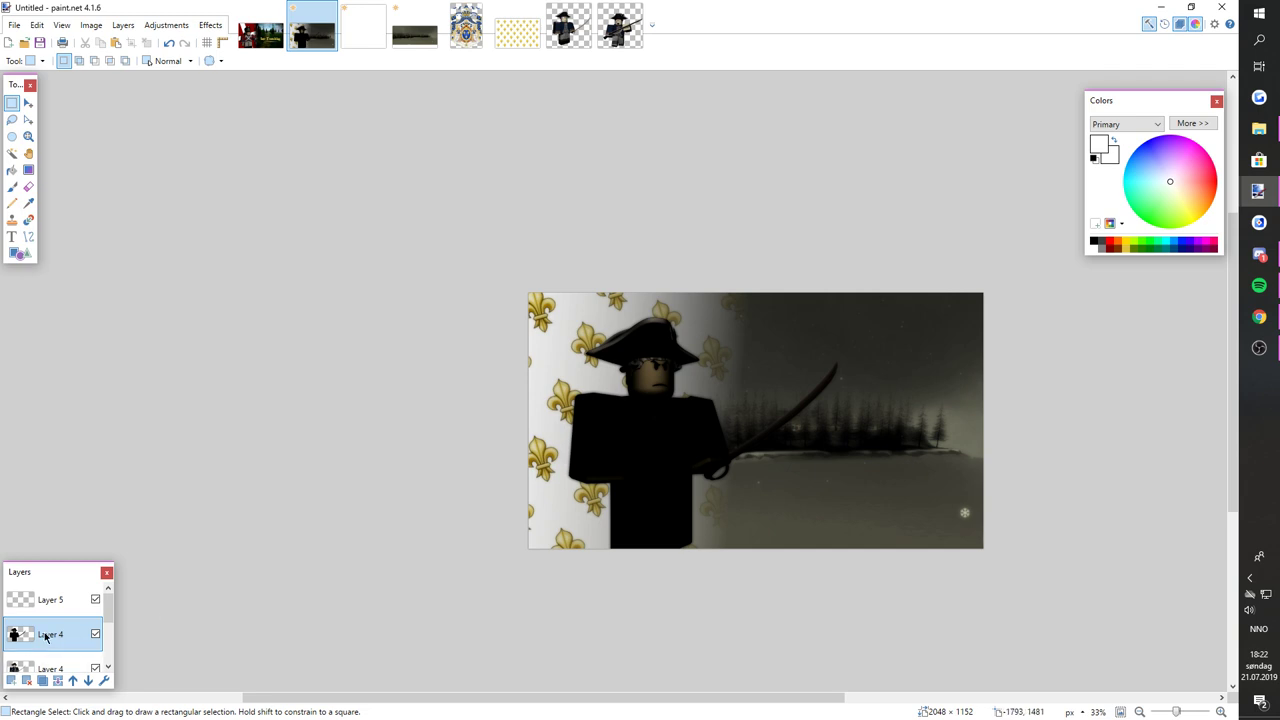
left_click(88, 680)
- Repeat Soften Portrait on the shadow layer, zooming on the officer's face to check the halo
left_click(1202, 710)
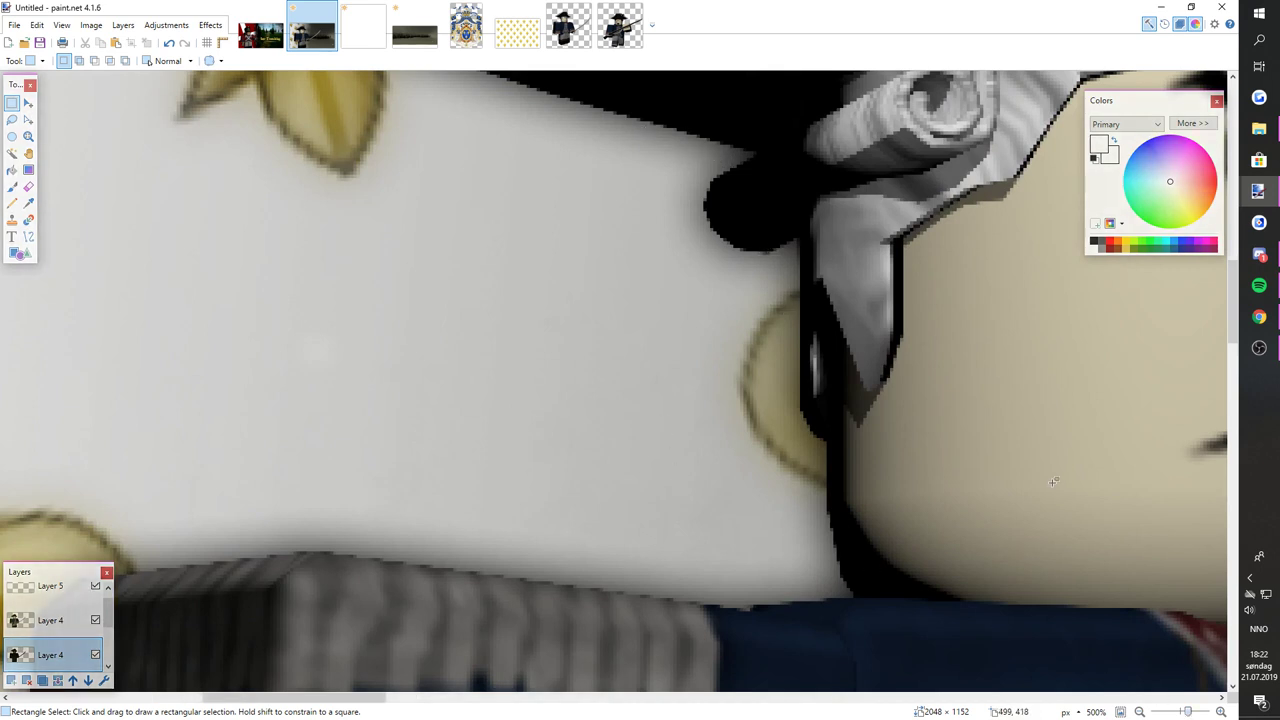
left_click(1173, 710)
left_click(211, 27)
left_click(226, 42)
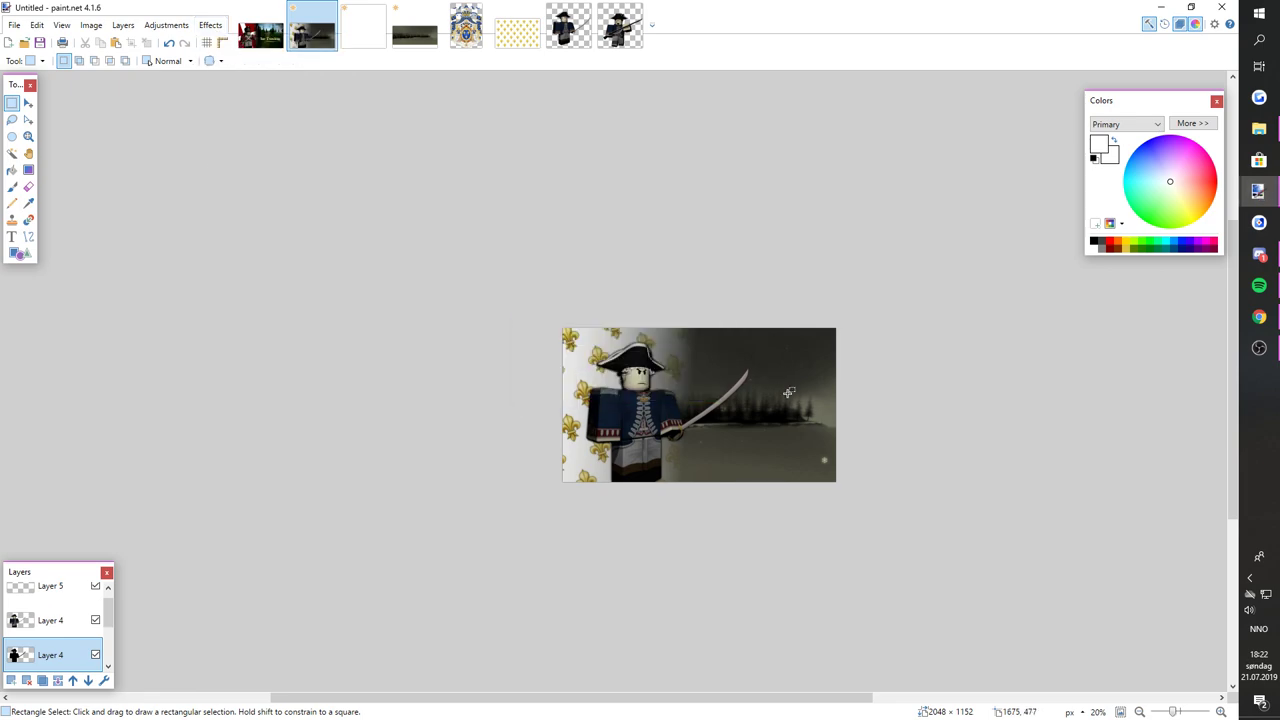
left_click(1186, 711)
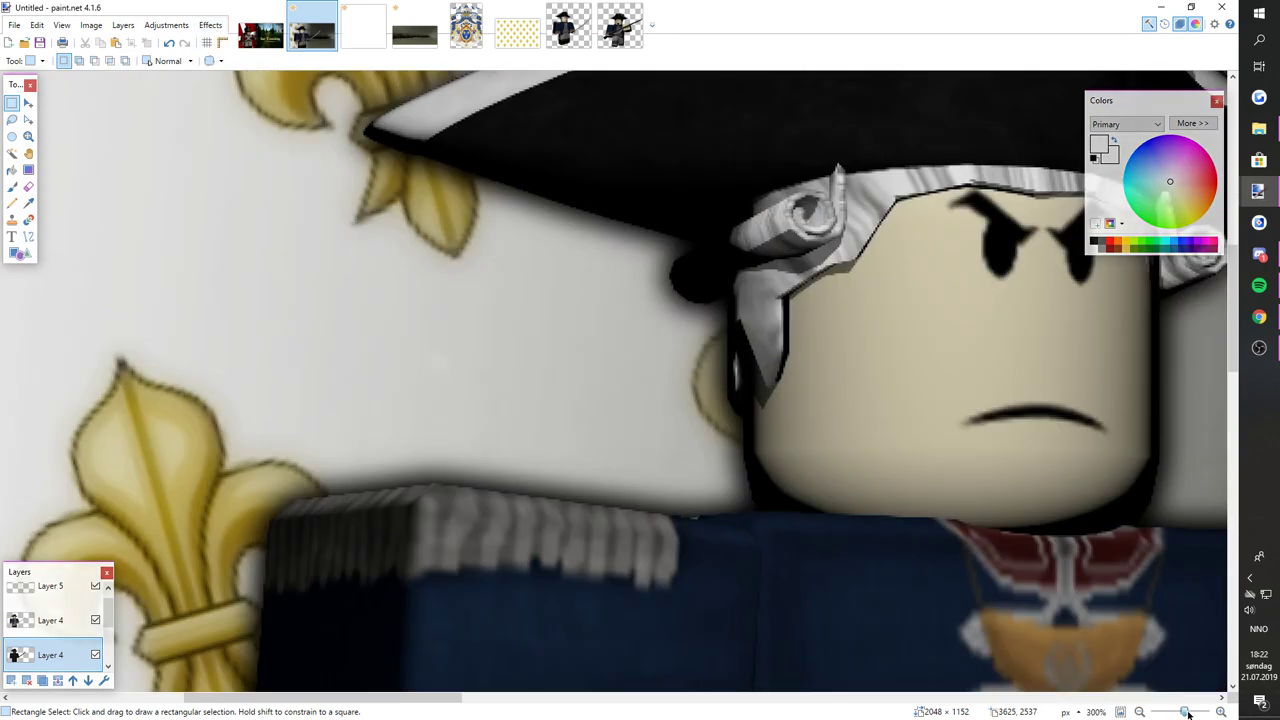
left_click_drag(1188, 712, 1183, 712)
scroll(700, 400, "down", 4)
scroll(620, 297, "up", 4)
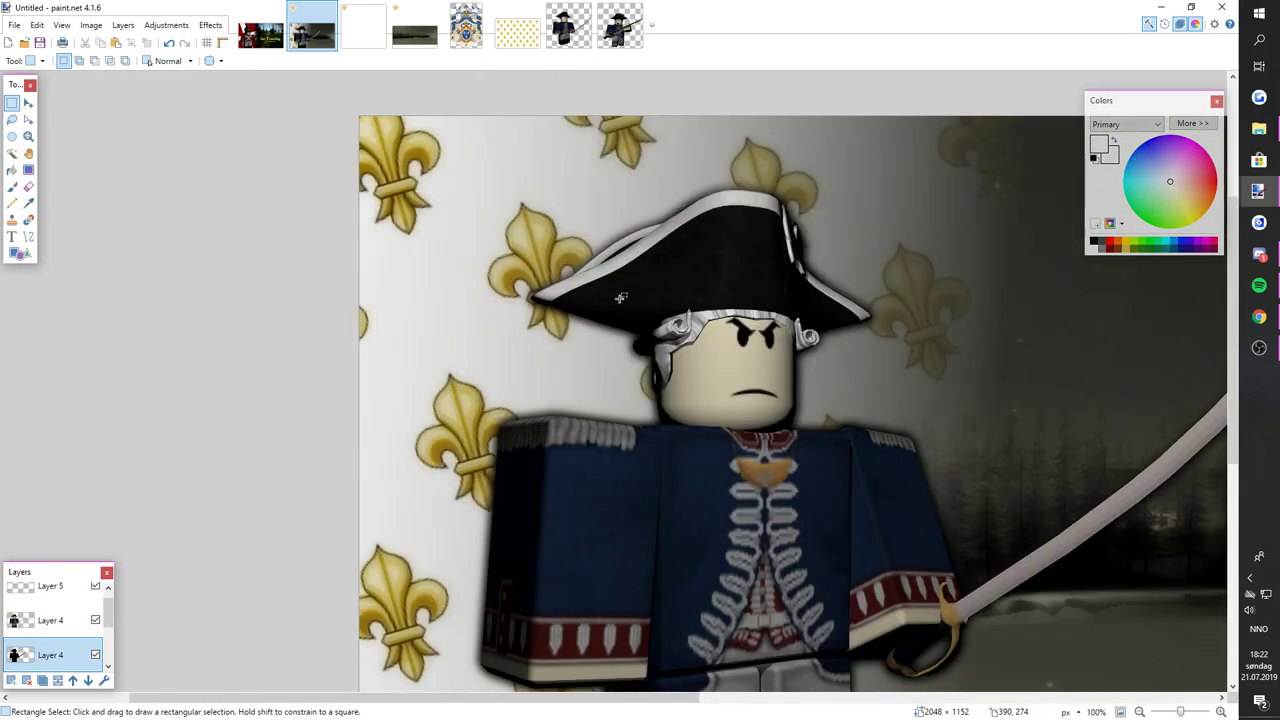
scroll(760, 420, "down", 3)
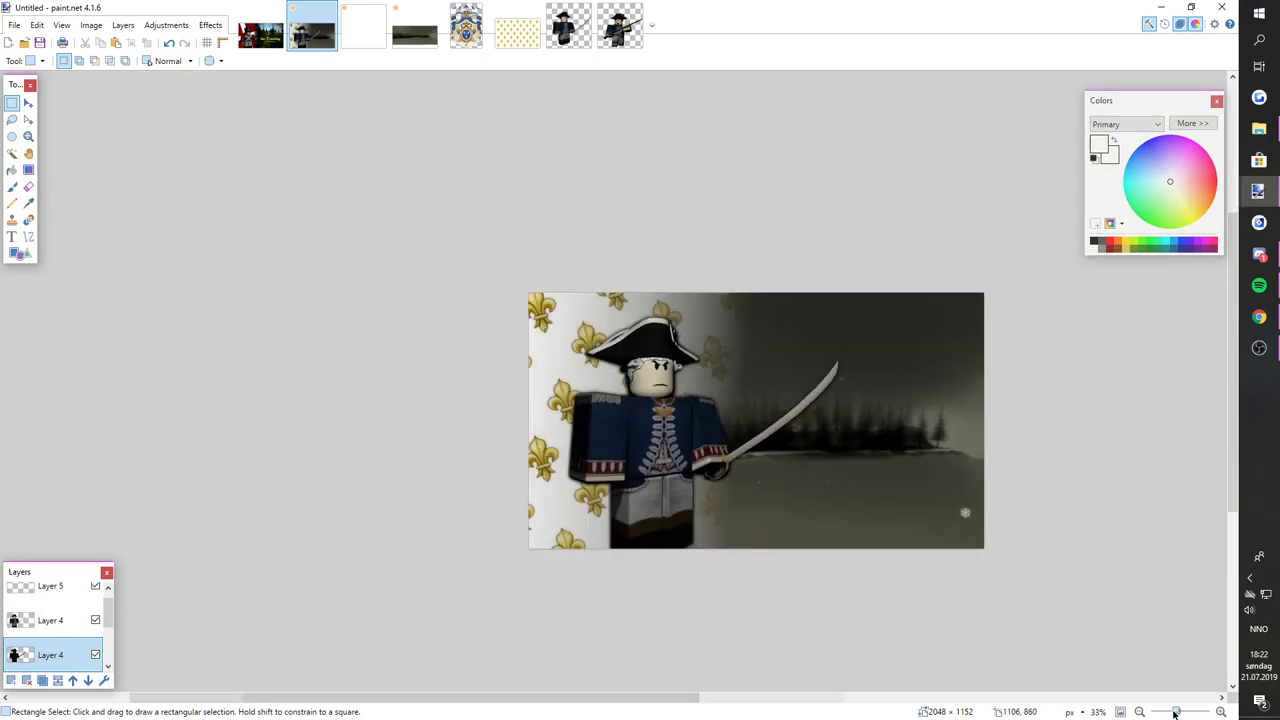
scroll(760, 420, "up", 1)
left_click(212, 25)
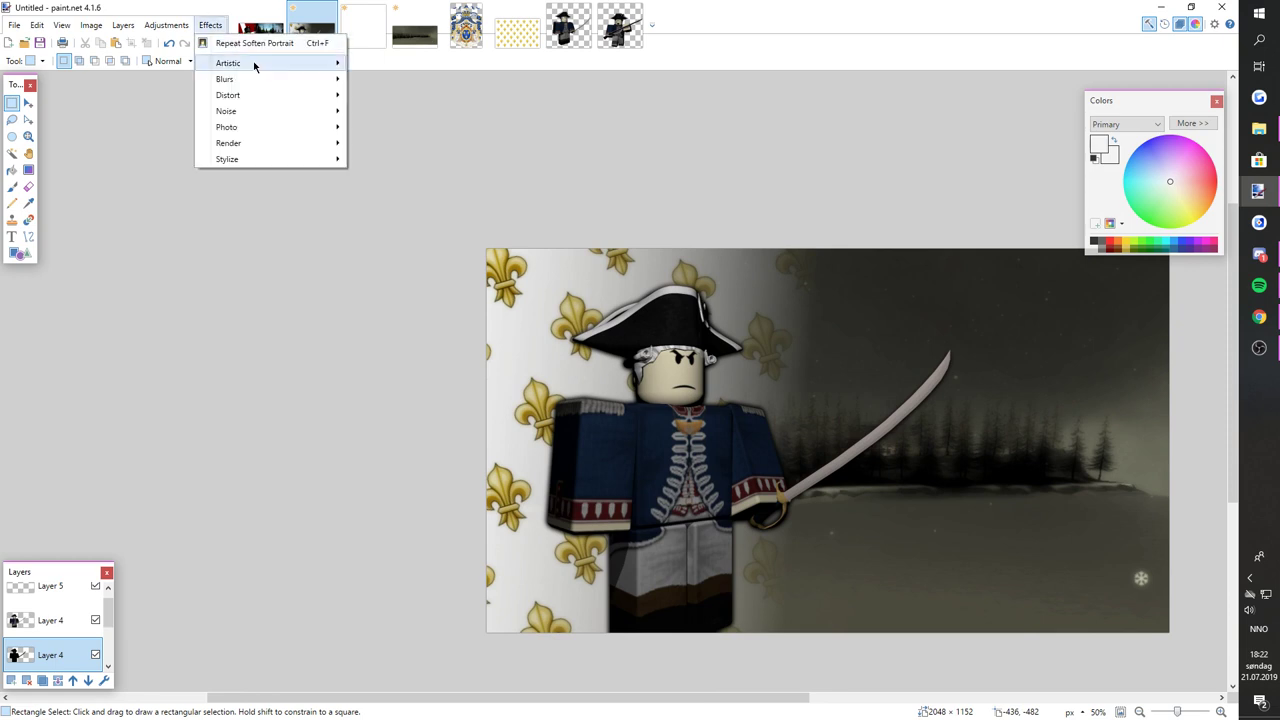
- Apply a Gaussian Blur of radius 28 to the dark shadow layer
mouse_move(258, 84)
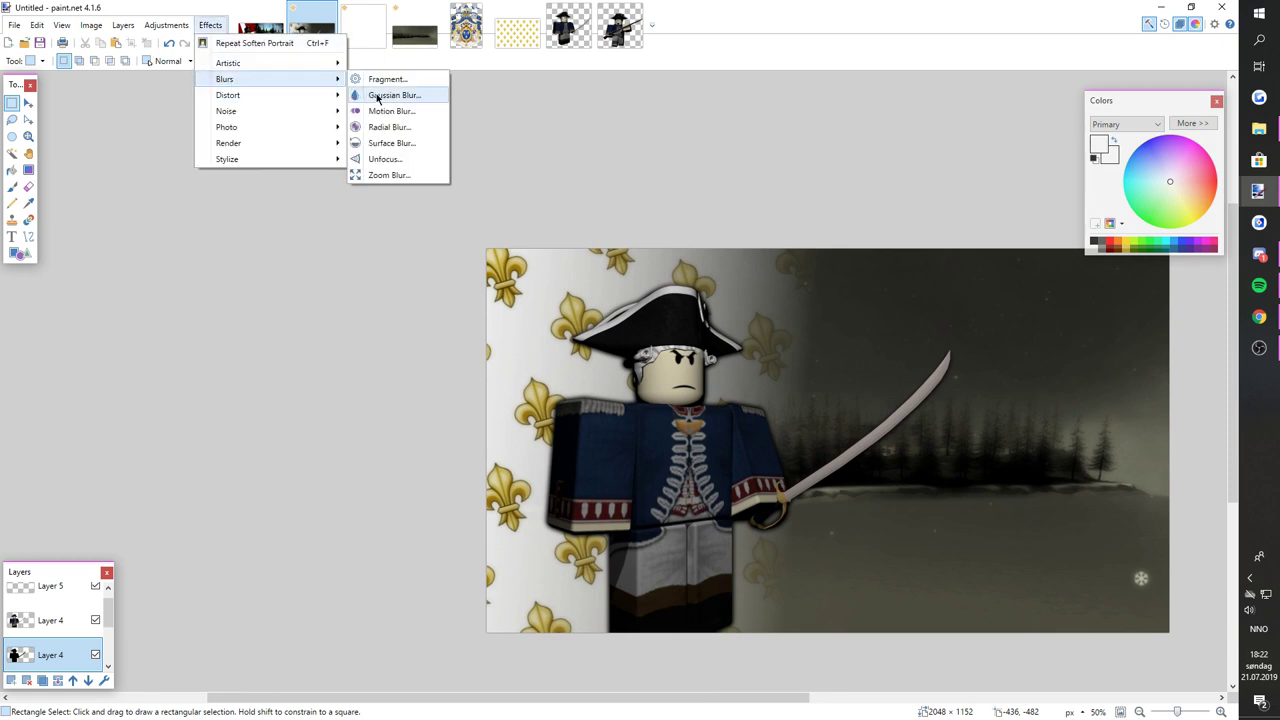
left_click(378, 96)
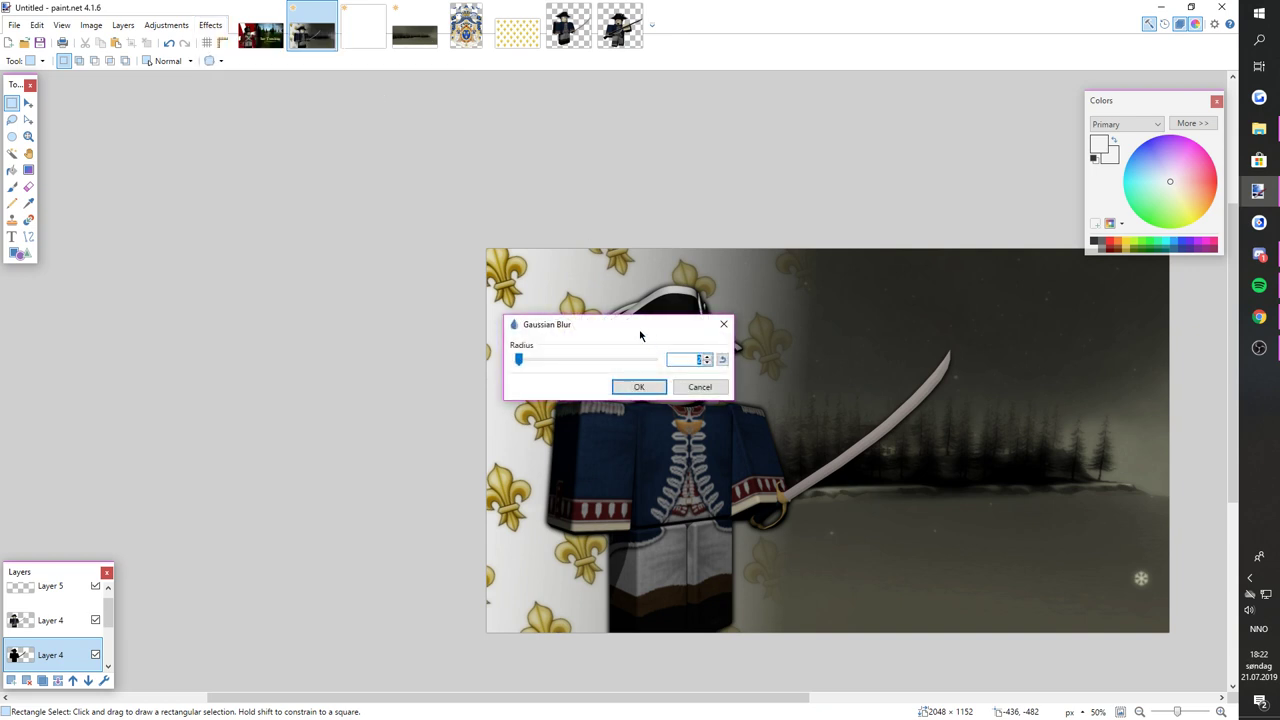
left_click_drag(640, 336, 969, 330)
mouse_move(887, 347)
left_mouse_down()
mouse_move(978, 347)
mouse_move(803, 349)
mouse_move(894, 346)
left_mouse_up()
left_click(993, 374)
left_click_drag(646, 698, 704, 700)
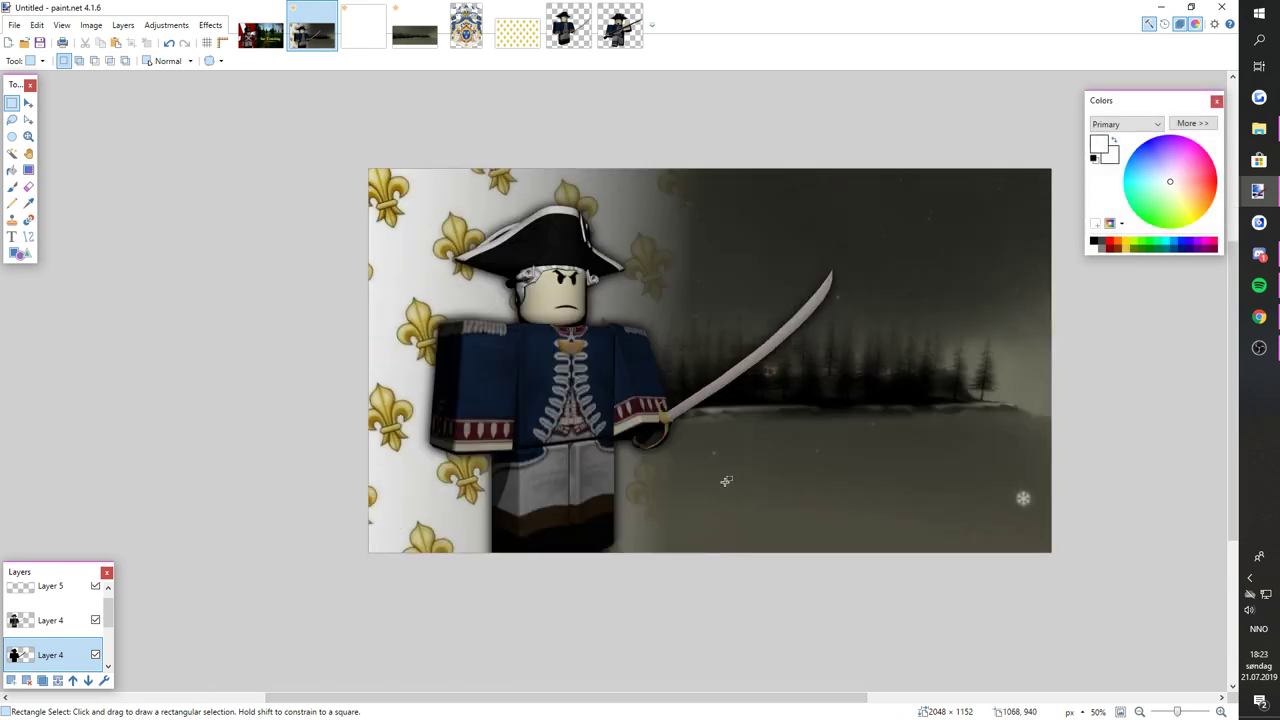
scroll(722, 480, "up", 2)
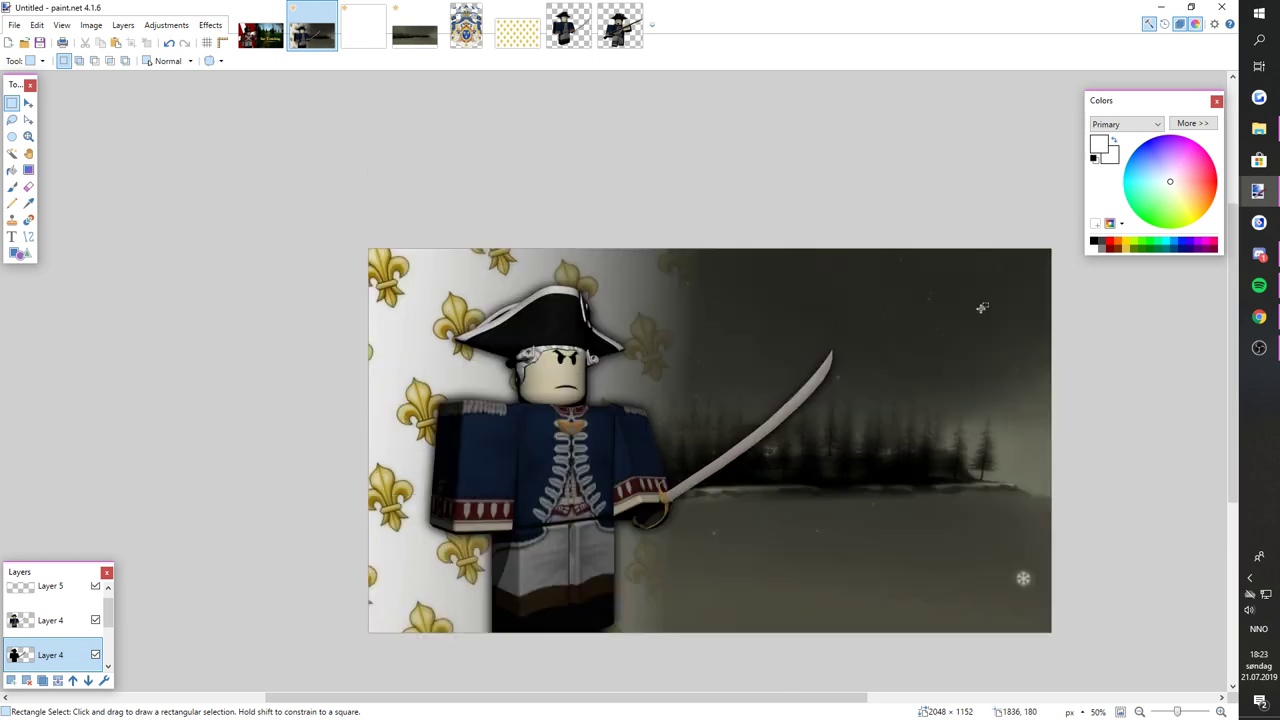
scroll(36, 608, "down", 2)
- Select the fleur-de-lis Layer 3 and apply Soften Portrait with lighting 0 and warmth 10
left_click(40, 598)
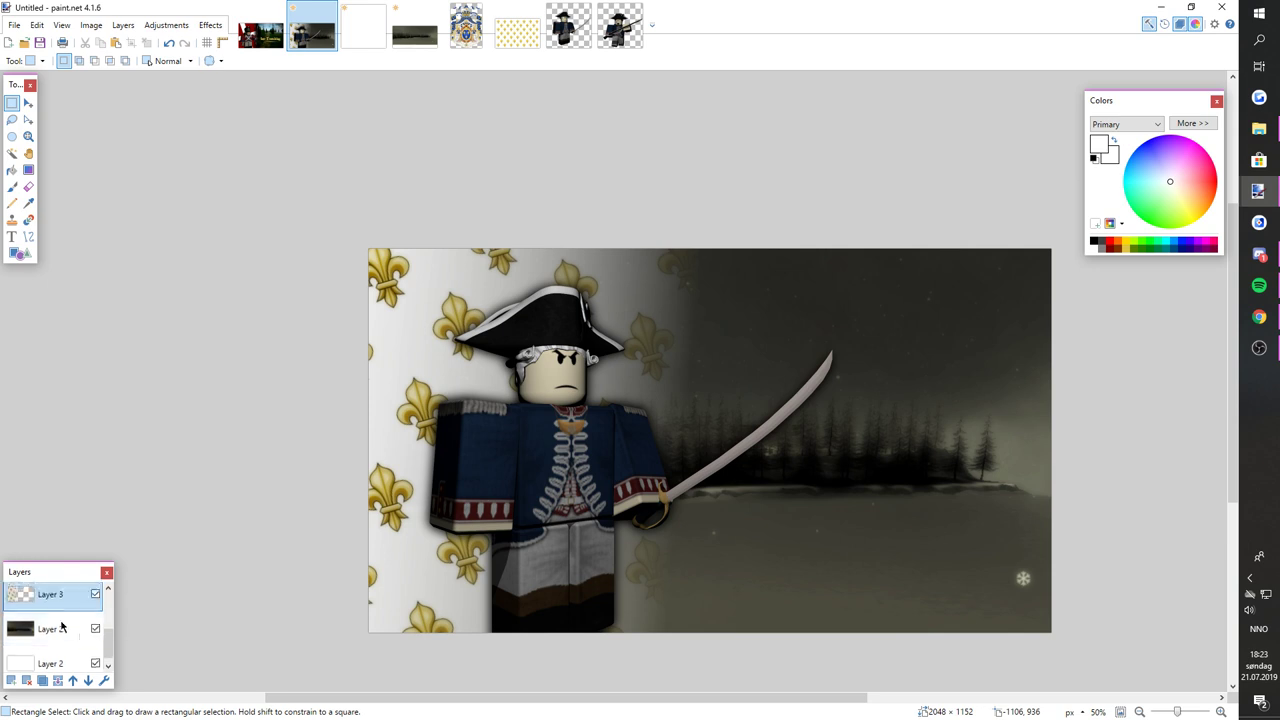
left_click(166, 25)
mouse_move(210, 25)
mouse_move(240, 127)
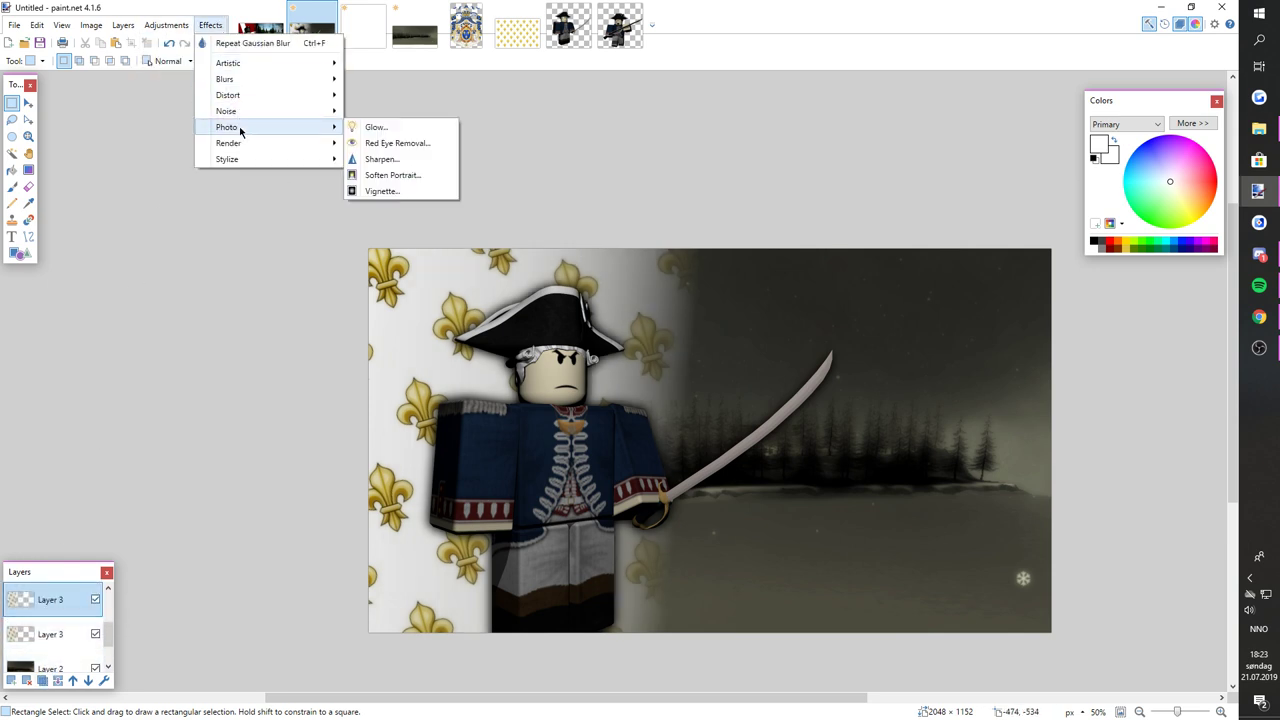
left_click(385, 176)
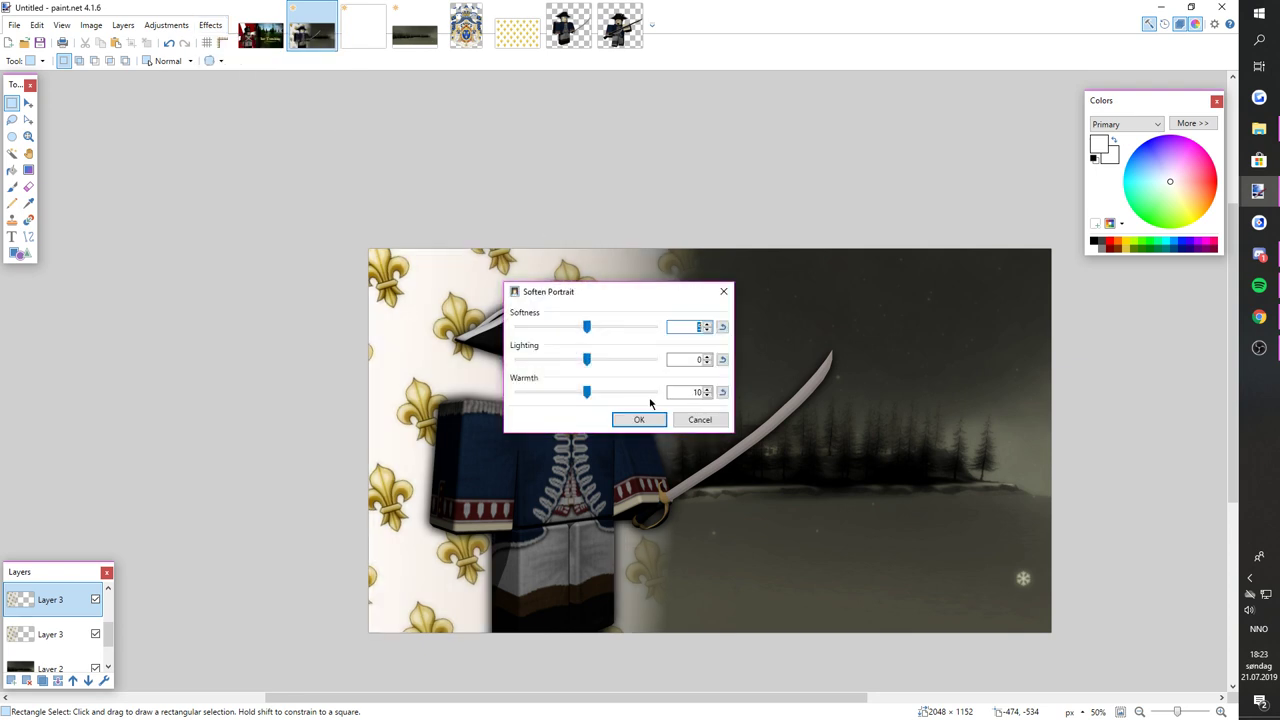